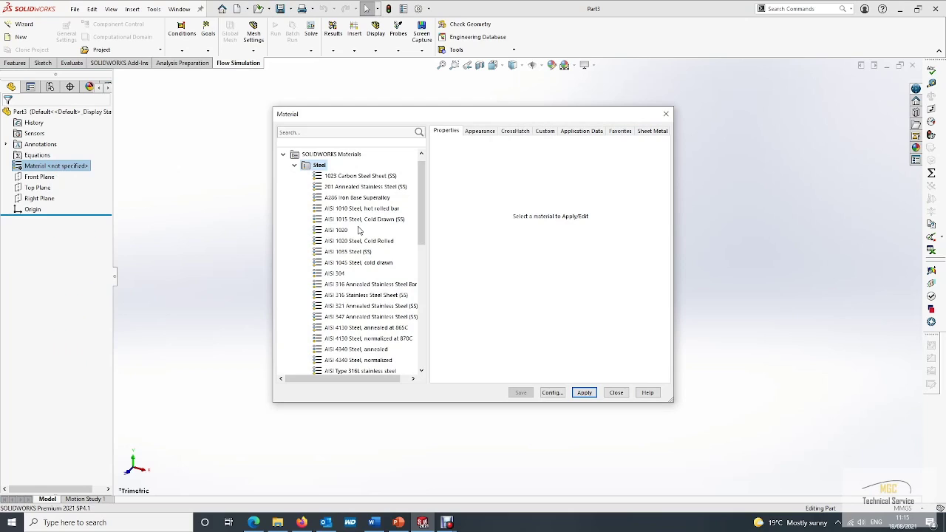
- Apply the AISI 1020 steel material to the part and check the document's unit system
{"action": "left_click", "coordinate": [344, 232]}
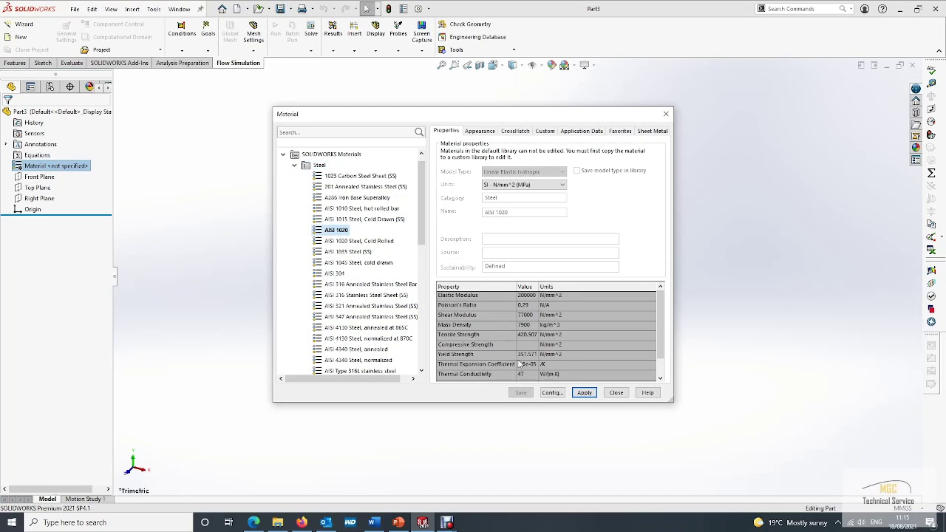
{"action": "left_click", "coordinate": [584, 394]}
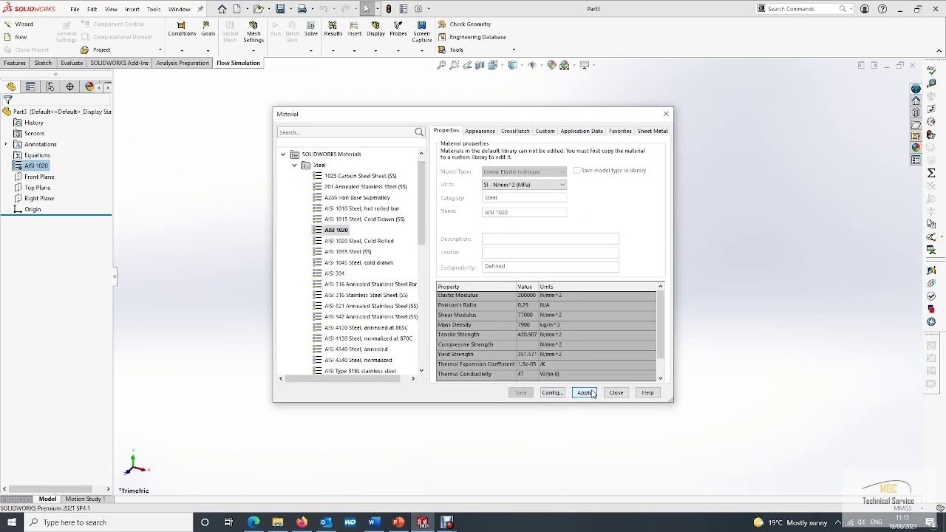
{"action": "left_click", "coordinate": [616, 392]}
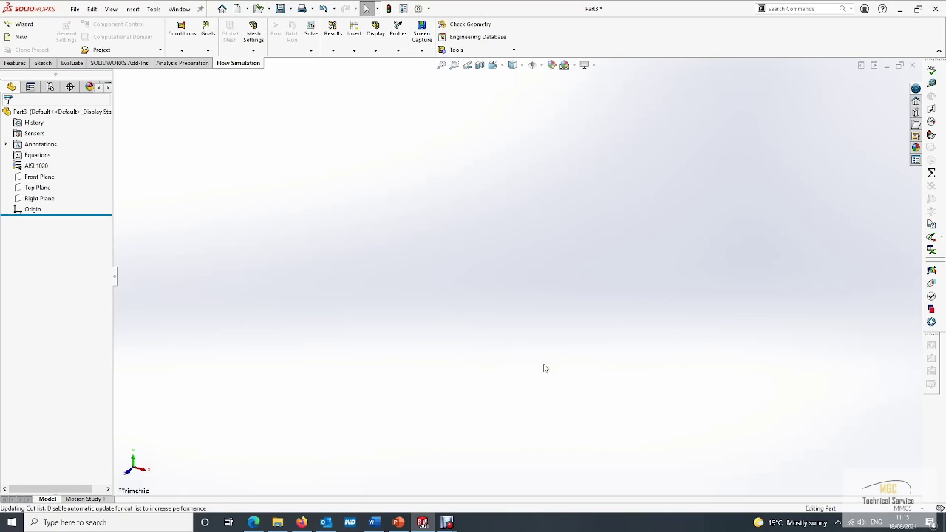
{"action": "left_click", "coordinate": [915, 513]}
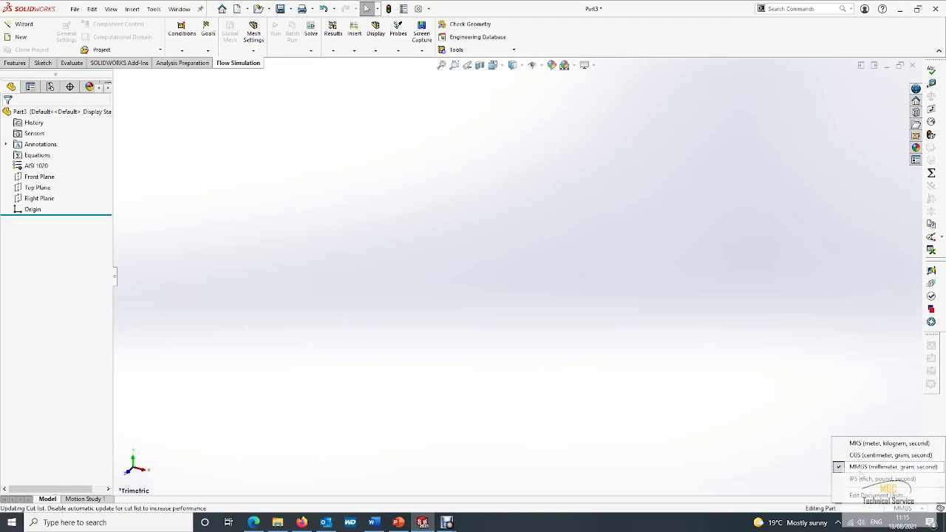
{"action": "left_click", "coordinate": [345, 289]}
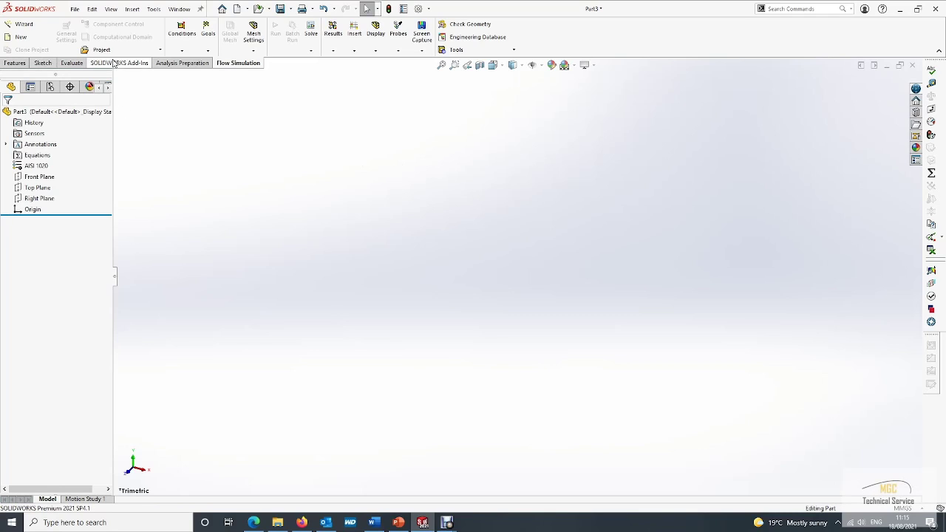
- Disable on-screen numeric input on entity creation in the system's sketch options
{"action": "left_click", "coordinate": [154, 9]}
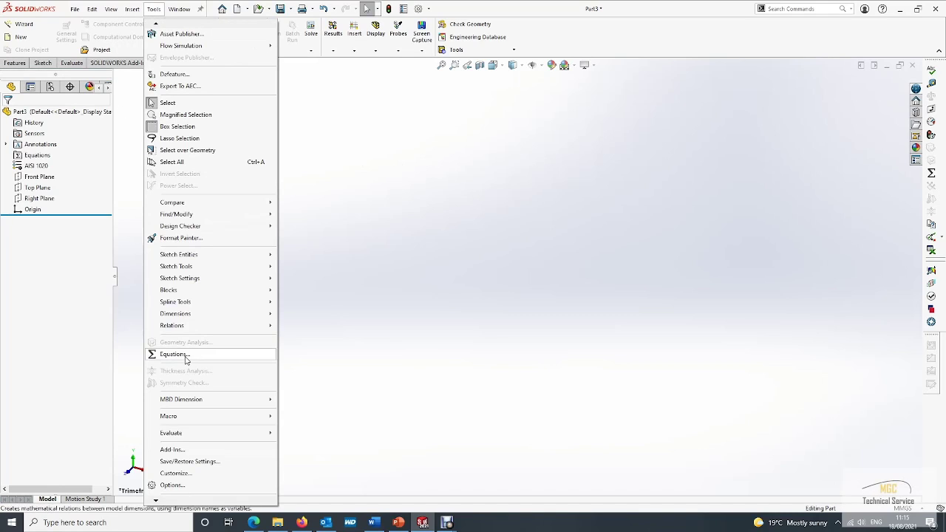
{"action": "left_click", "coordinate": [199, 487]}
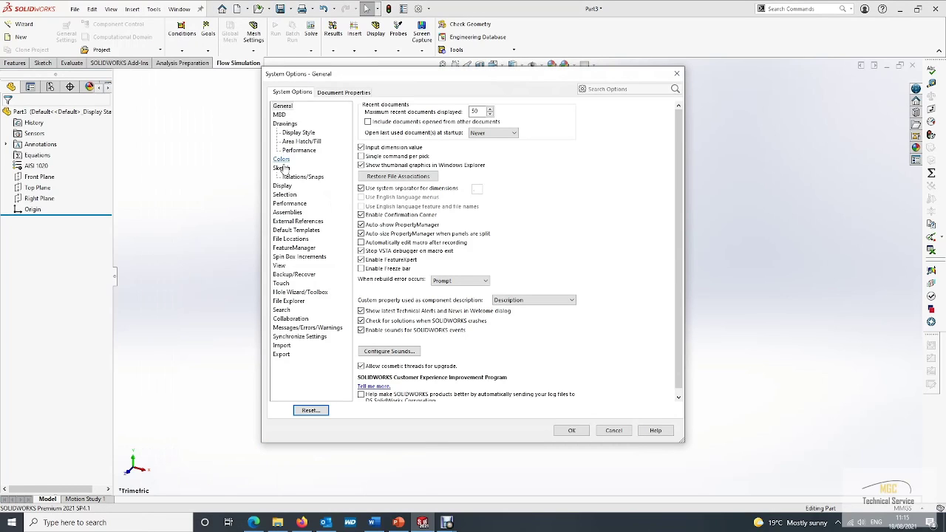
{"action": "left_click", "coordinate": [281, 168]}
{"action": "left_click", "coordinate": [362, 240]}
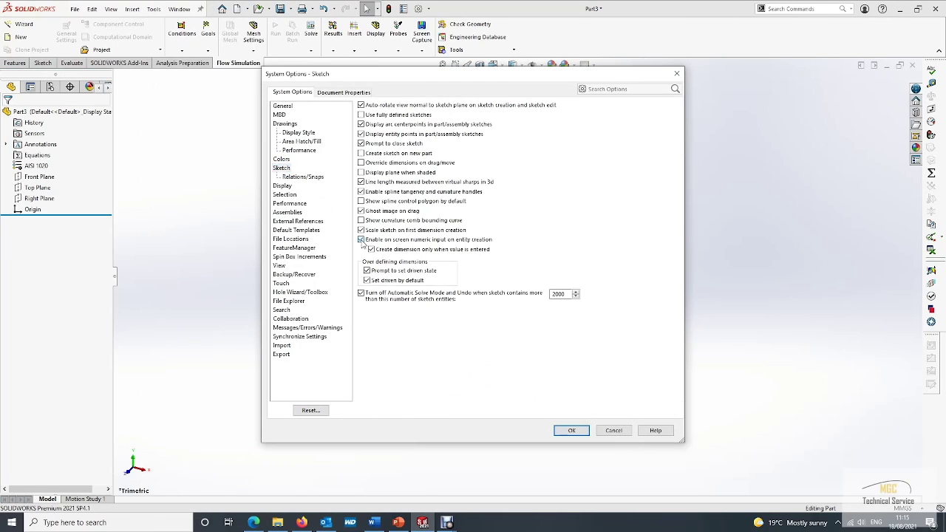
{"action": "left_click", "coordinate": [573, 432]}
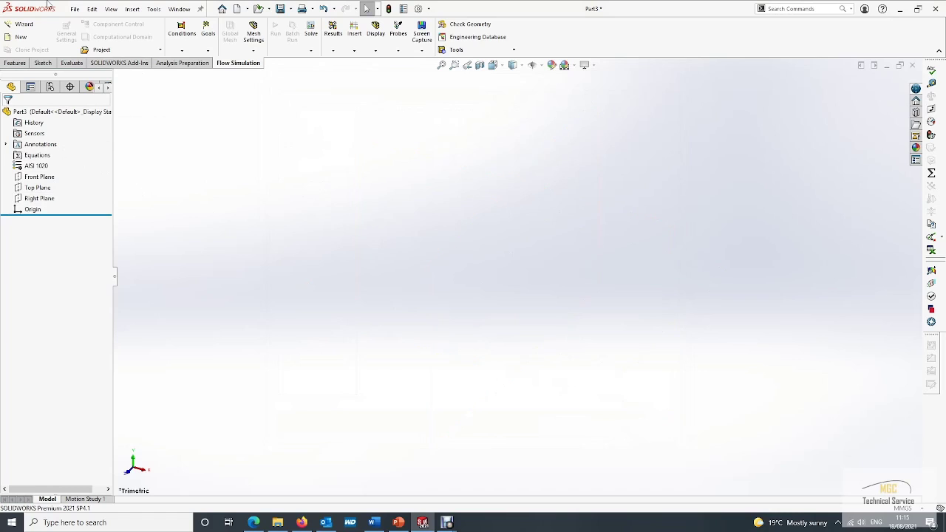
- Start a new sketch on the Right Plane
{"action": "left_click", "coordinate": [43, 62]}
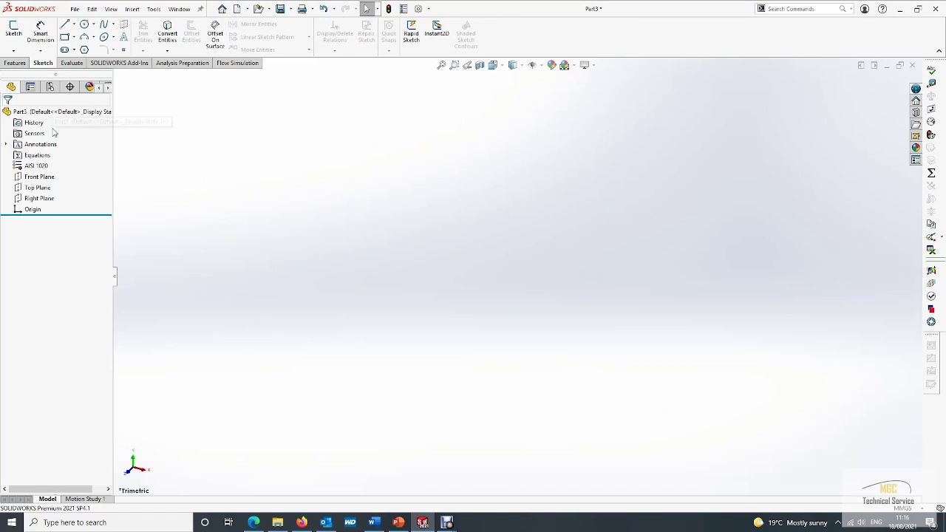
{"action": "right_click", "coordinate": [35, 198]}
{"action": "left_click", "coordinate": [55, 181]}
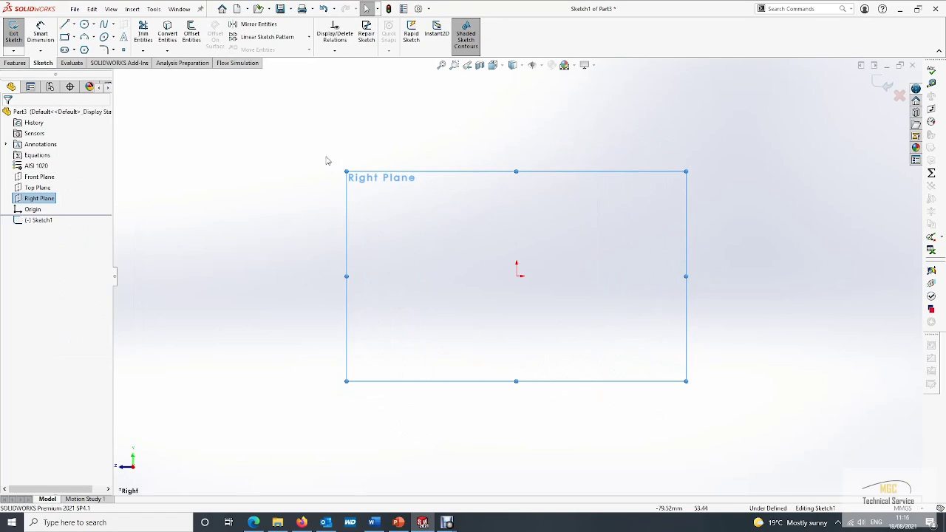
- Sketch a horizontal line about 43 mm long starting at the origin
{"action": "left_click", "coordinate": [65, 25]}
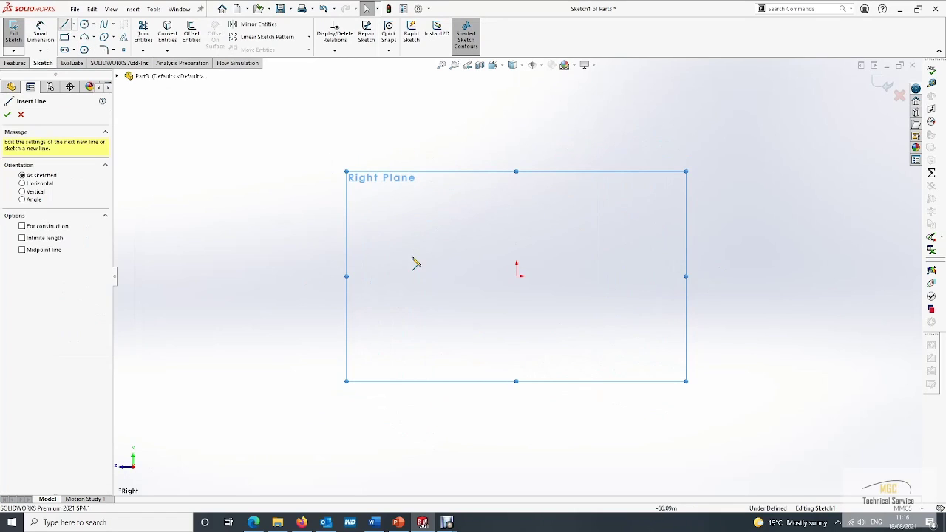
{"action": "left_click", "coordinate": [517, 275]}
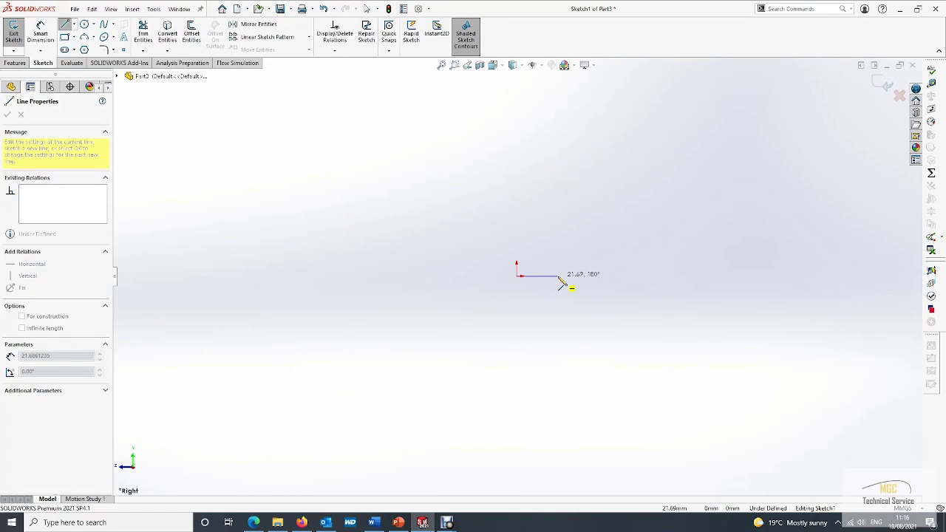
{"action": "left_click", "coordinate": [600, 279]}
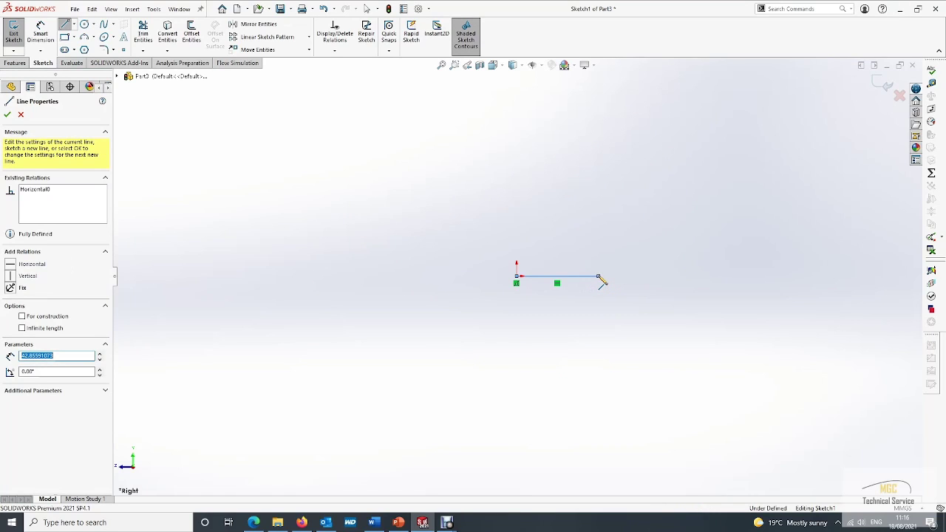
{"action": "key", "text": "Escape"}
{"action": "key", "text": "Escape"}
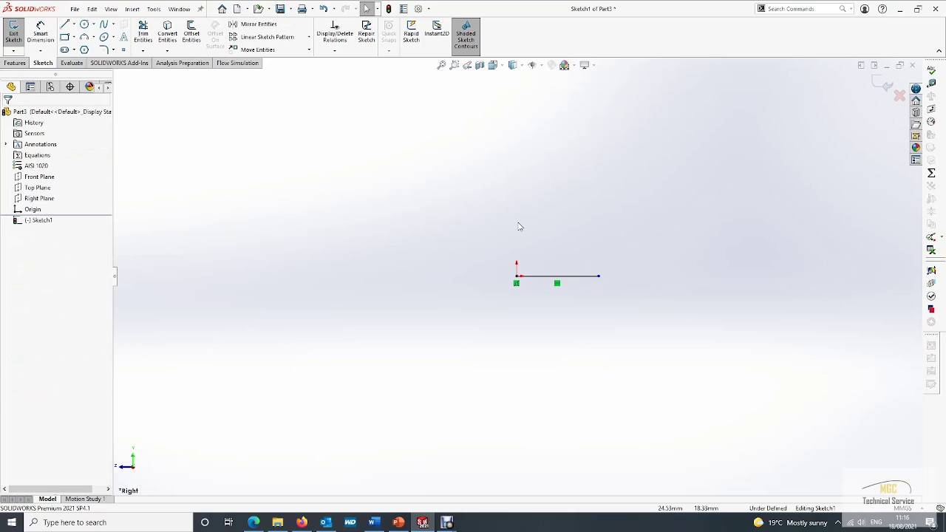
- Dimension the line's length to 50 mm, and delete the line together with its dimension
{"action": "left_click", "coordinate": [40, 30]}
{"action": "left_click", "coordinate": [557, 277]}
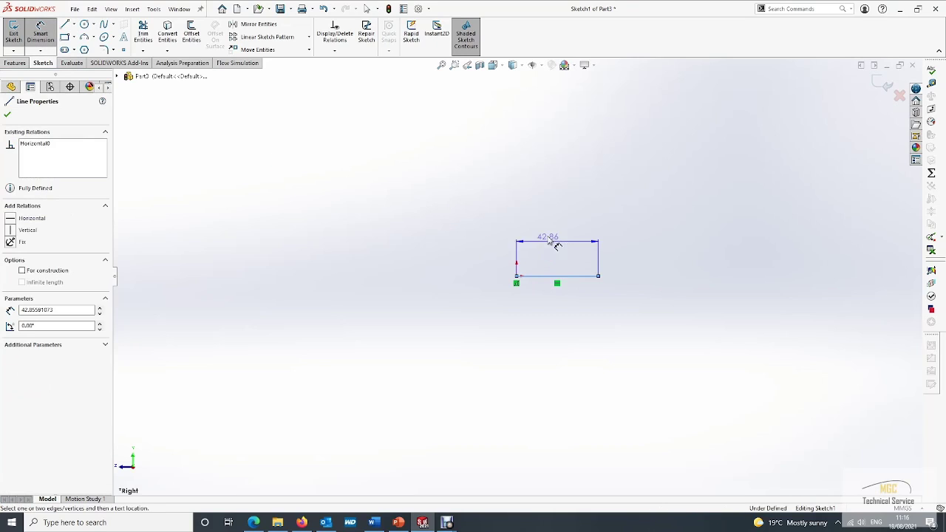
{"action": "left_click", "coordinate": [556, 216]}
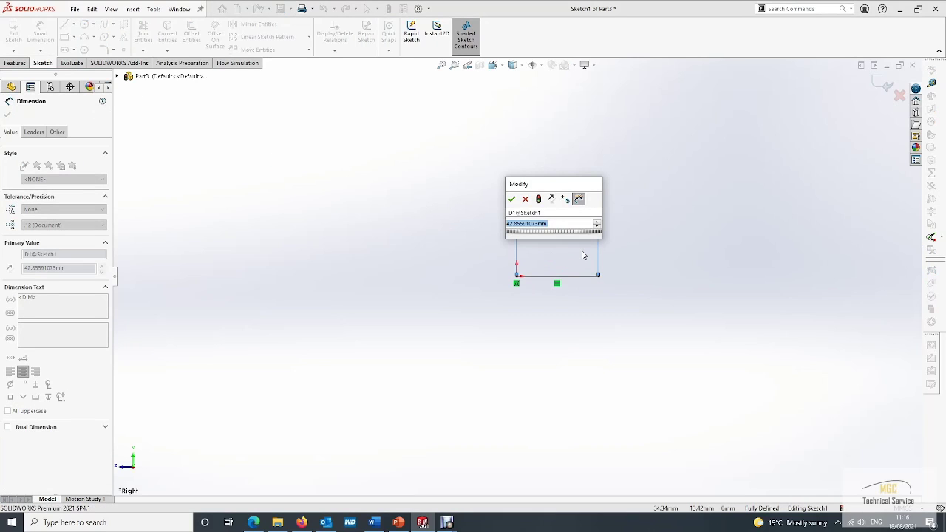
{"action": "type", "text": "50"}
{"action": "key", "text": "Return"}
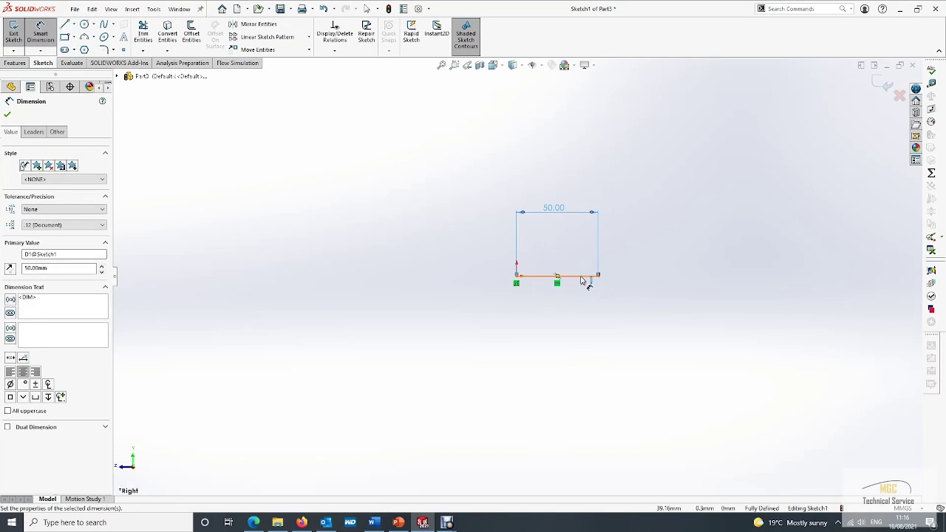
{"action": "key", "text": "Escape"}
{"action": "left_click_drag", "start_coordinate": [653, 317], "coordinate": [440, 169]}
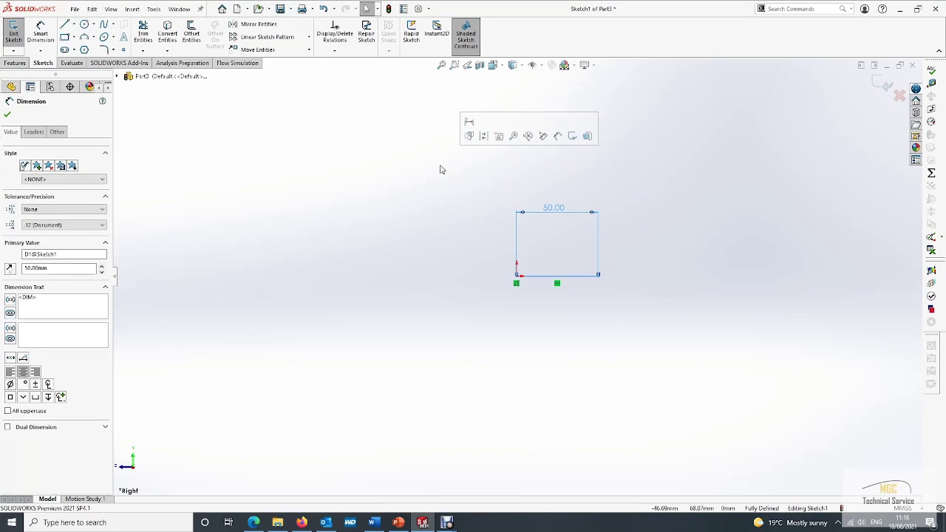
{"action": "key", "text": "Delete"}
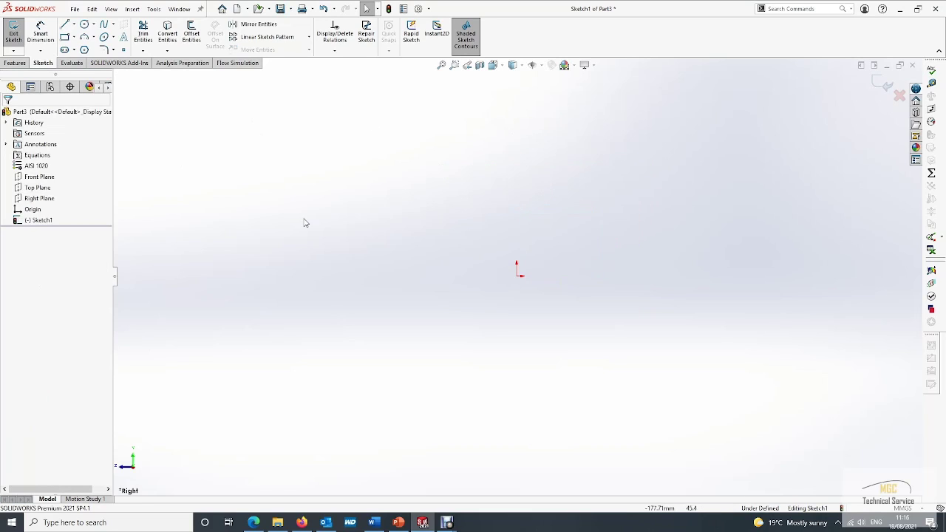
- Enable on-screen numeric input on entity creation, with dimensions created only when a value is entered, in the sketch options
{"action": "left_click", "coordinate": [154, 9]}
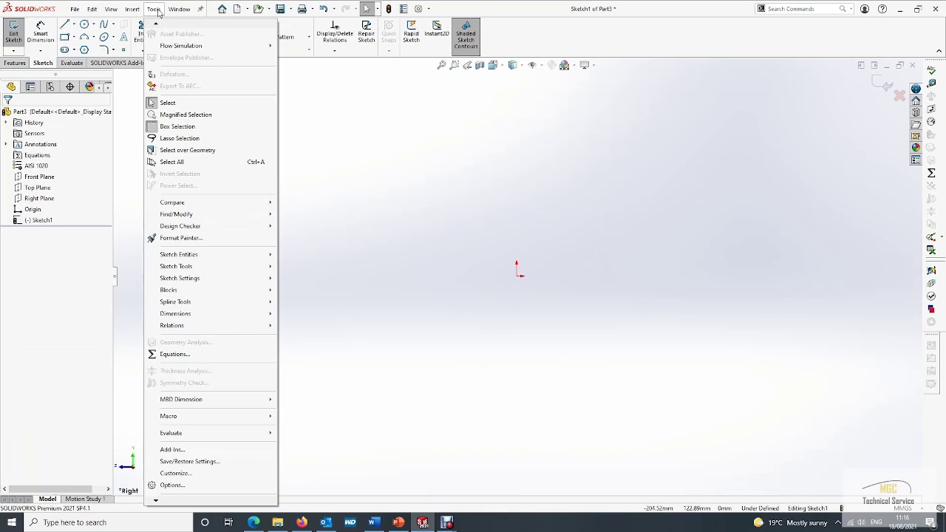
{"action": "left_click", "coordinate": [172, 486]}
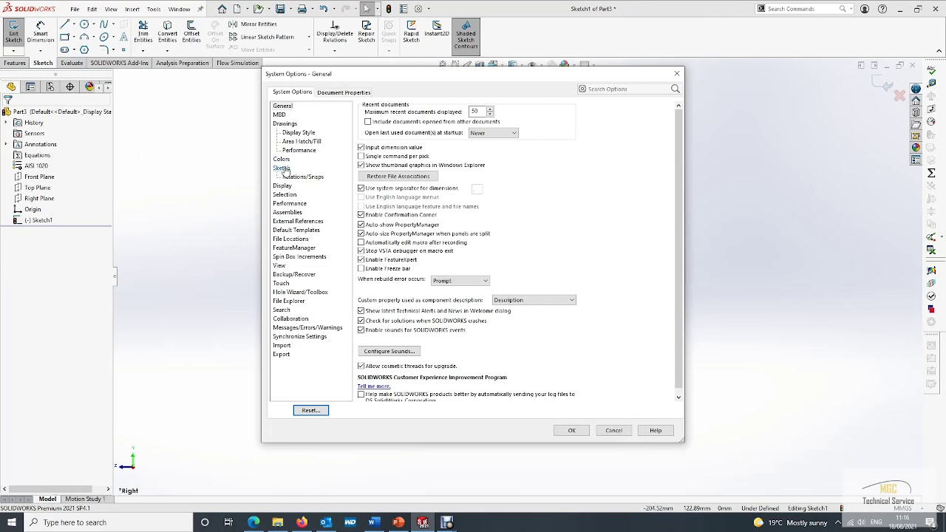
{"action": "left_click", "coordinate": [282, 169]}
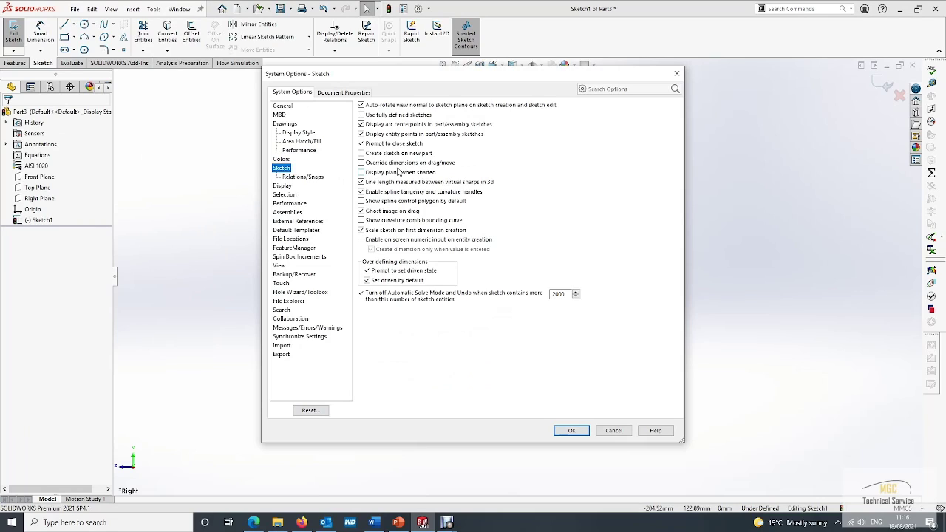
{"action": "left_click", "coordinate": [362, 240]}
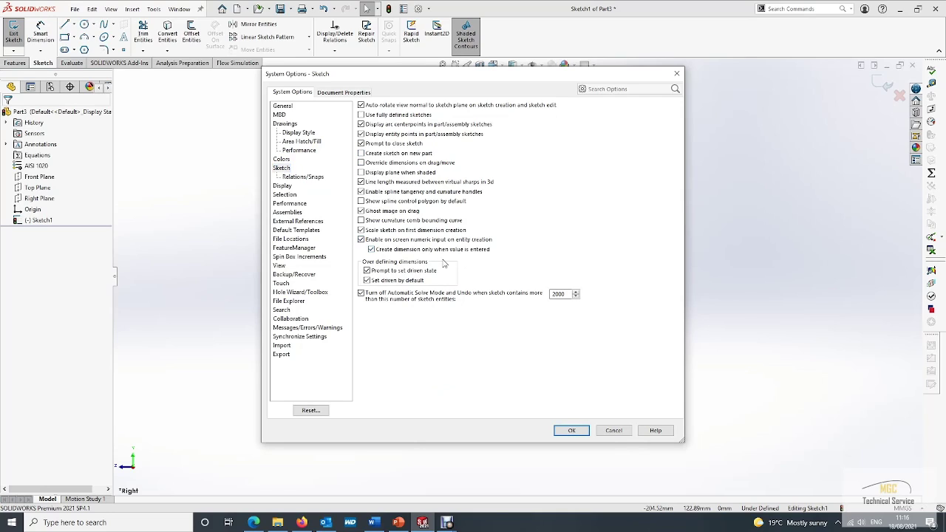
{"action": "left_click", "coordinate": [574, 431]}
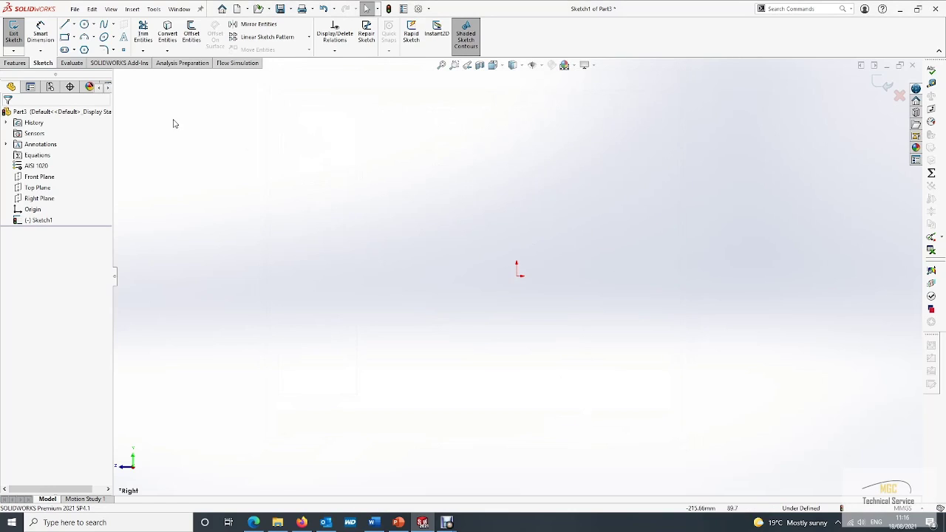
- Sketch a horizontal line from the origin, entering a length of 50 mm while drawing it
{"action": "left_click", "coordinate": [65, 25]}
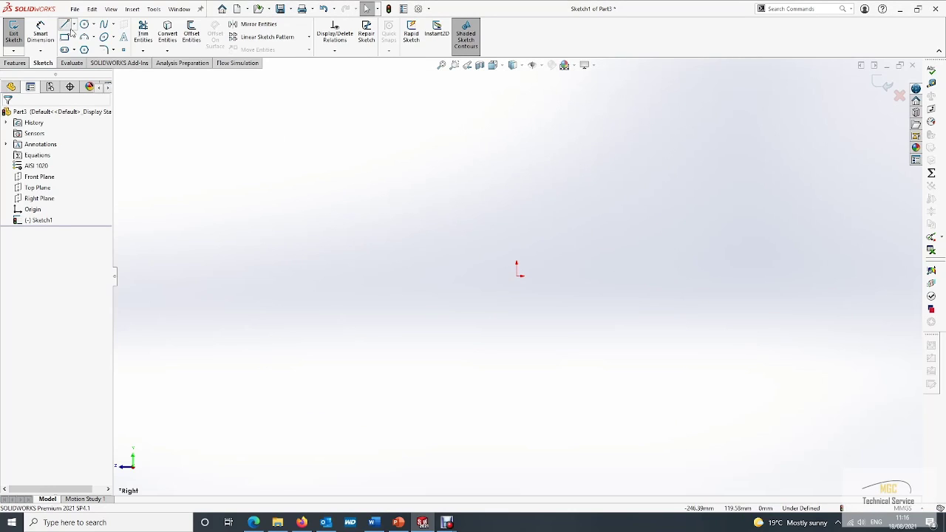
{"action": "left_click", "coordinate": [518, 277]}
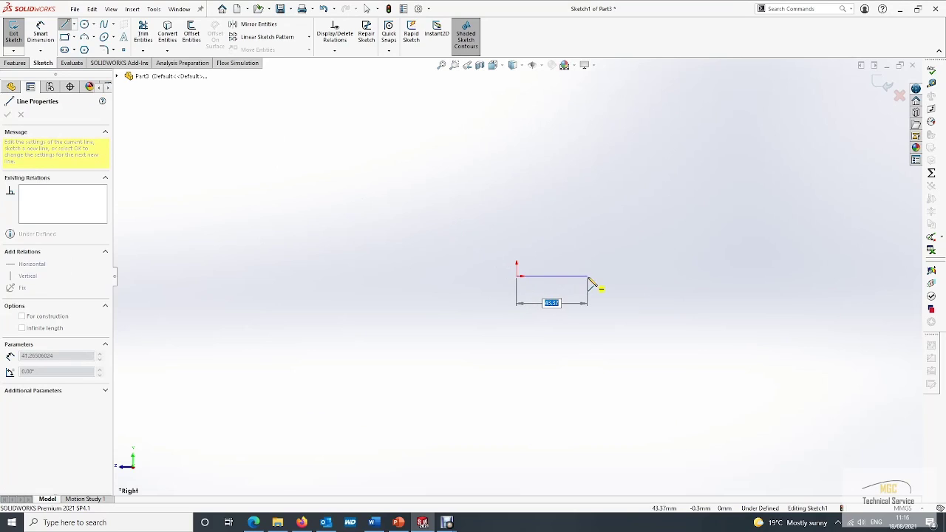
{"action": "type", "text": "50"}
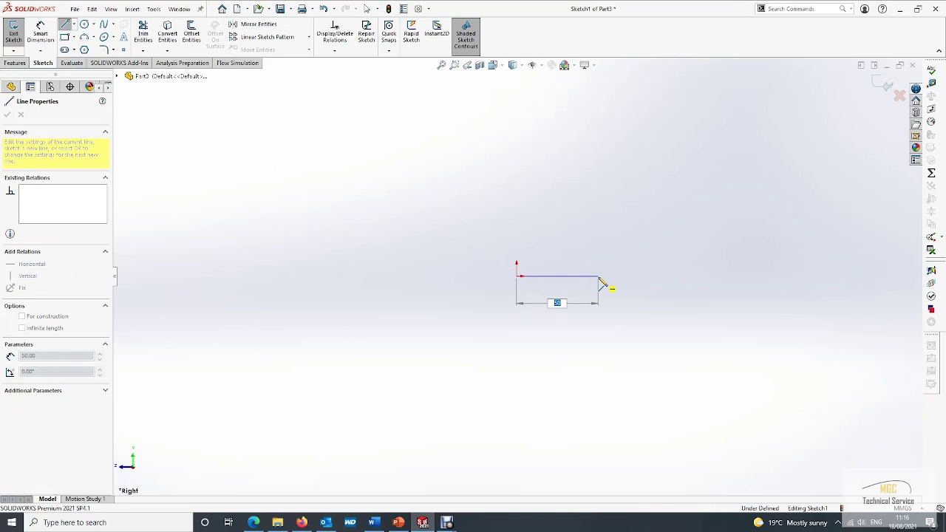
{"action": "key", "text": "Return"}
{"action": "key", "text": "Escape"}
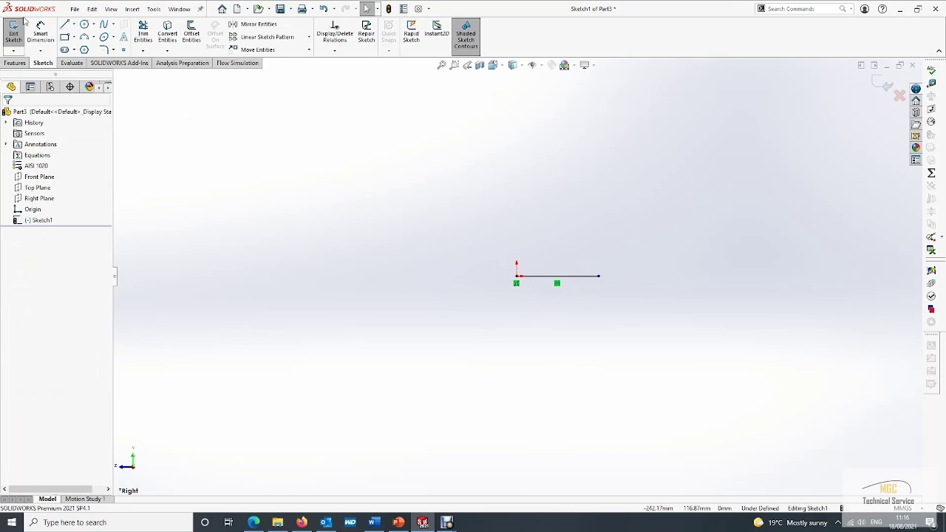
- Add a 50 mm length dimension to the horizontal line, and delete both line and dimension
{"action": "left_click", "coordinate": [41, 33]}
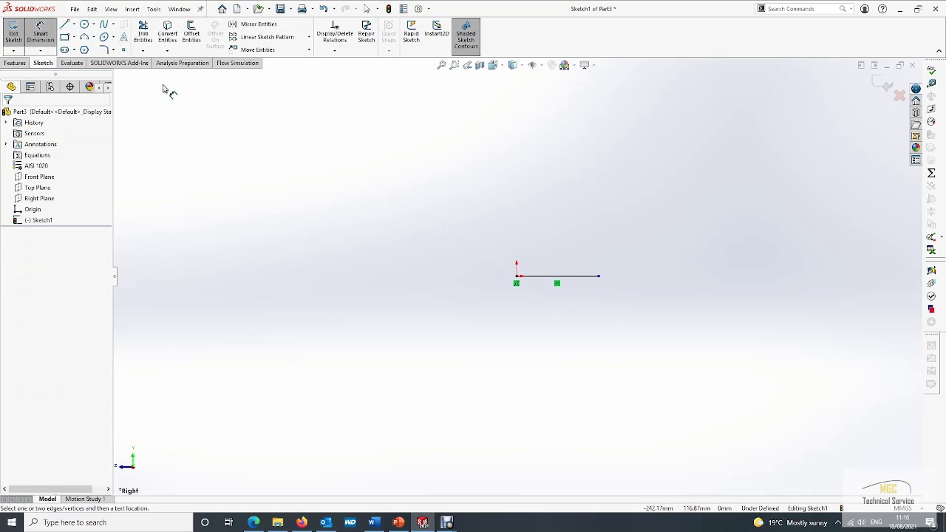
{"action": "left_click", "coordinate": [553, 277]}
{"action": "left_click", "coordinate": [566, 244]}
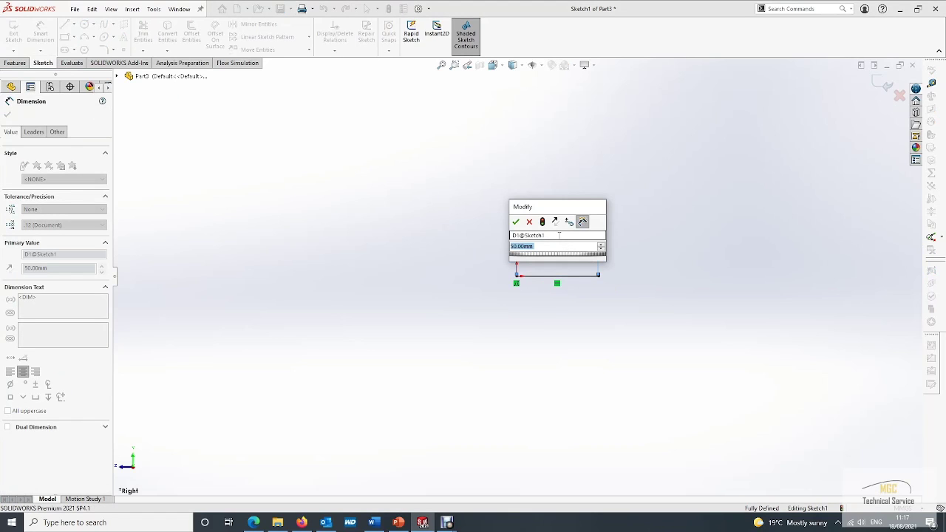
{"action": "key", "text": "Return"}
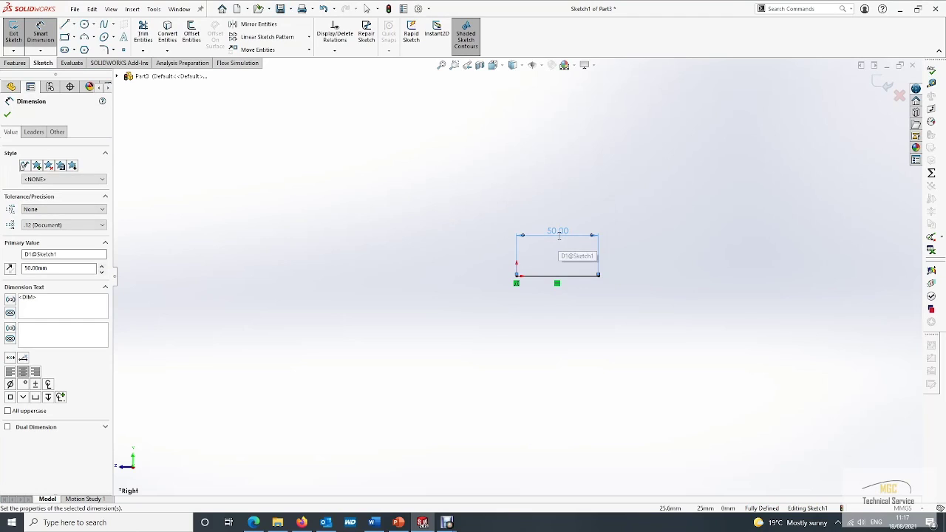
{"action": "key", "text": "Escape"}
{"action": "left_click_drag", "start_coordinate": [689, 326], "coordinate": [466, 218]}
{"action": "key", "text": "Delete"}
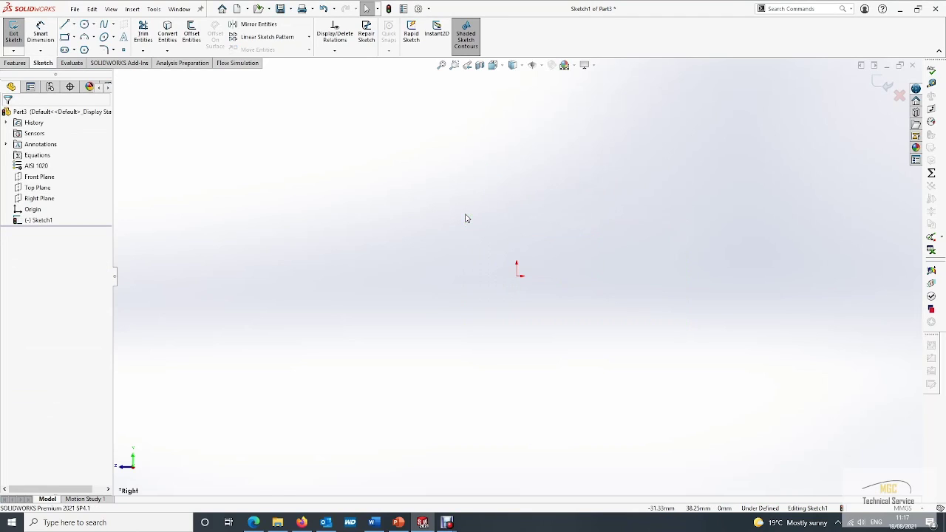
- Sketch a horizontal line from the origin with its length entered as 50 mm while drawing, and delete it together with its dimension
{"action": "left_click", "coordinate": [66, 25]}
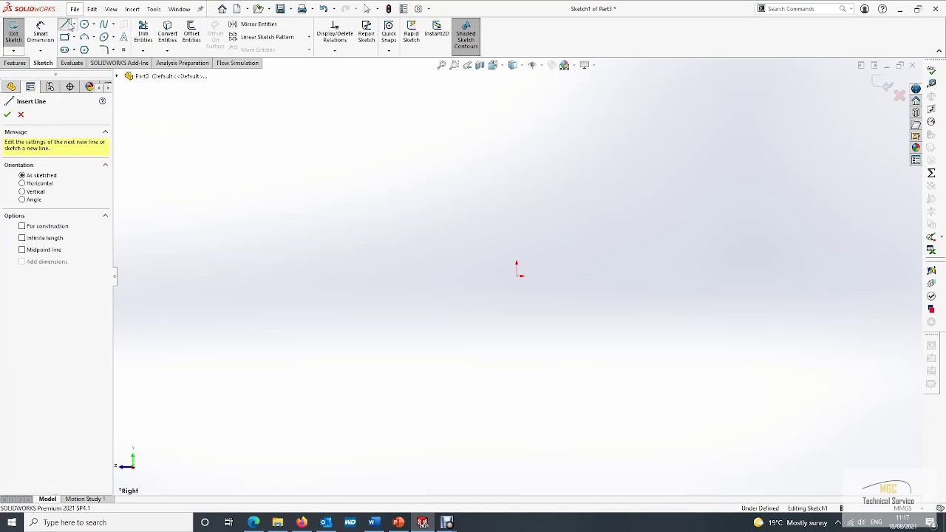
{"action": "left_click", "coordinate": [518, 276]}
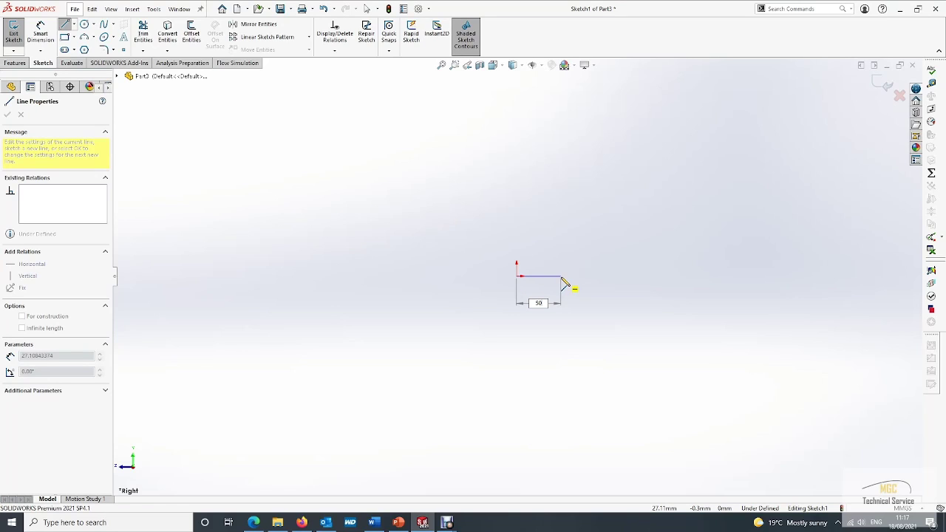
{"action": "key", "text": "Return"}
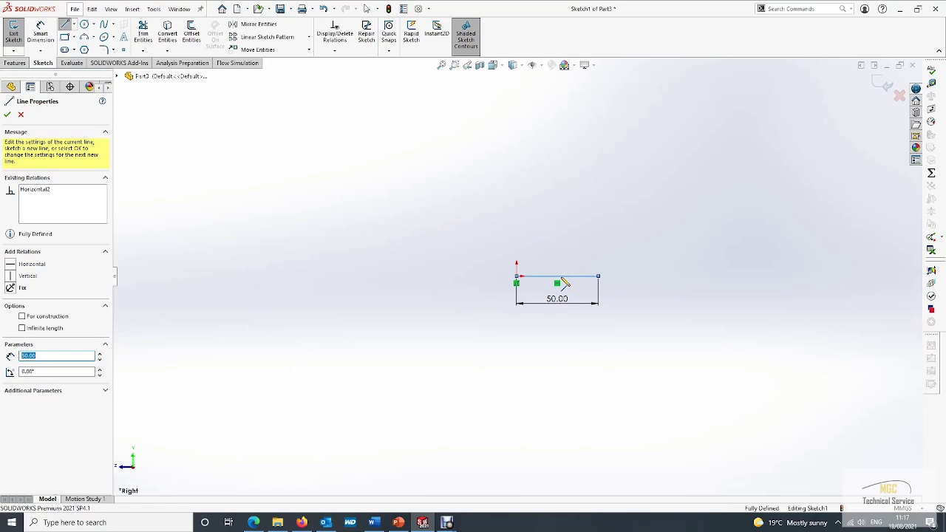
{"action": "key", "text": "Escape"}
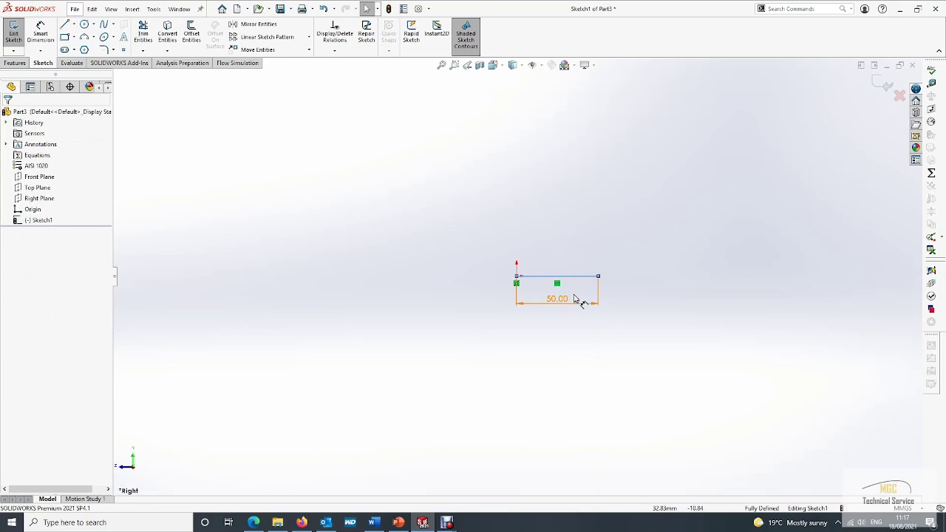
{"action": "left_click", "coordinate": [667, 326]}
{"action": "mouse_move", "coordinate": [696, 348]}
{"action": "left_mouse_down"}
{"action": "mouse_move", "coordinate": [568, 269]}
{"action": "mouse_move", "coordinate": [488, 258]}
{"action": "left_mouse_up"}
{"action": "key", "text": "Delete"}
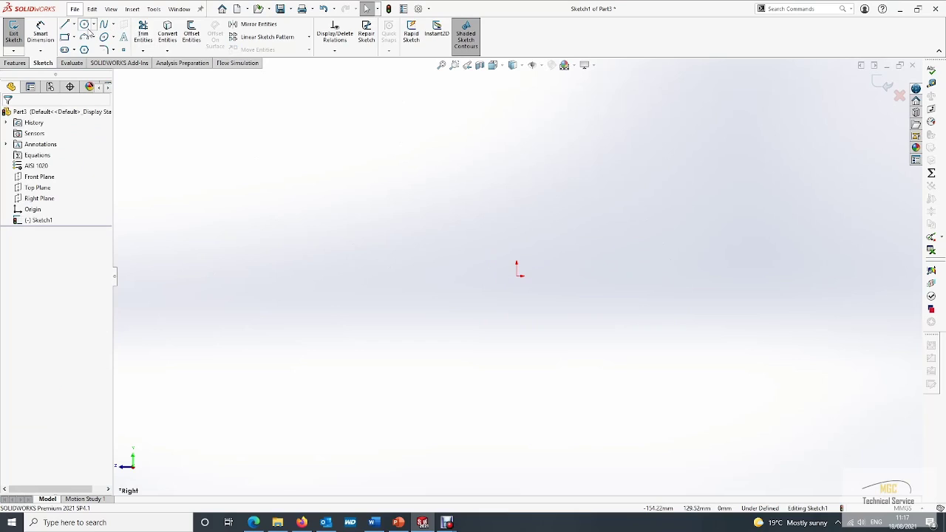
- Sketch two concentric circles at the origin with diameters of 20 mm and 16 mm, and move the 16 mm dimension clear of them
{"action": "left_click", "coordinate": [85, 26]}
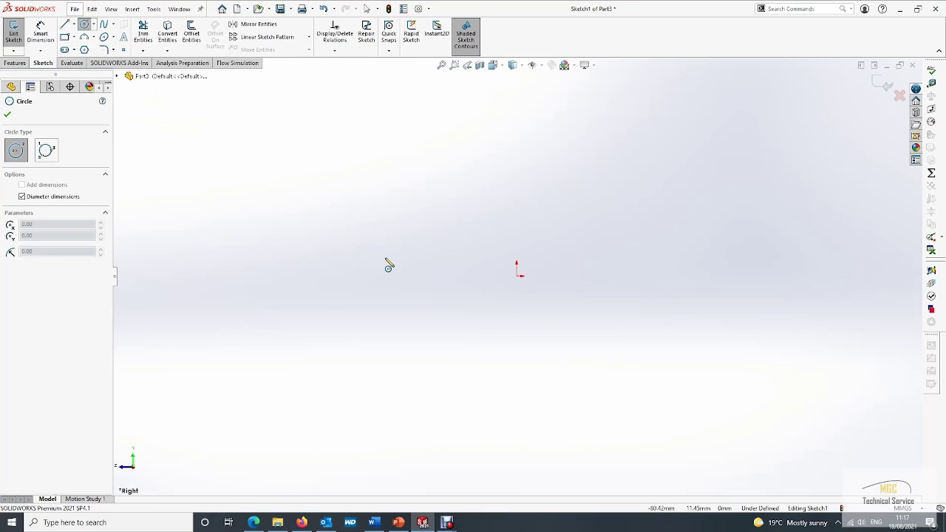
{"action": "left_click", "coordinate": [517, 276]}
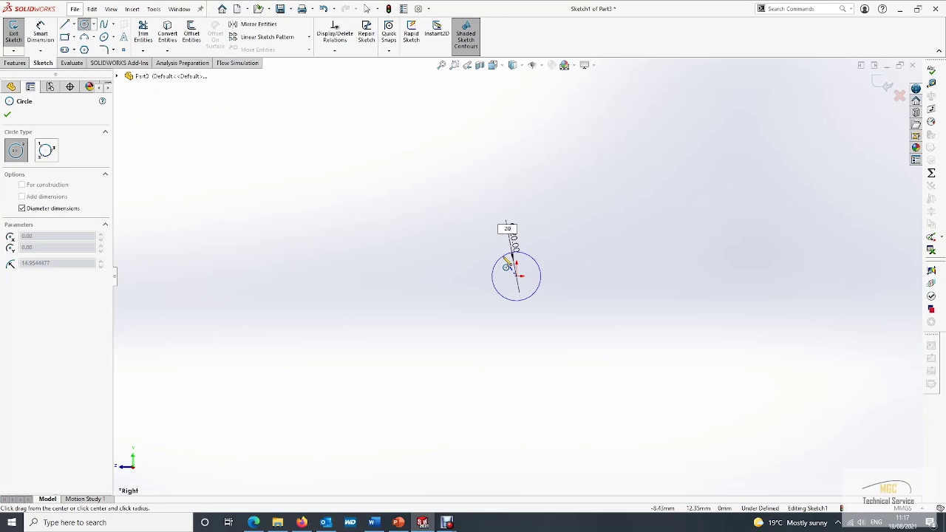
{"action": "key", "text": "Return"}
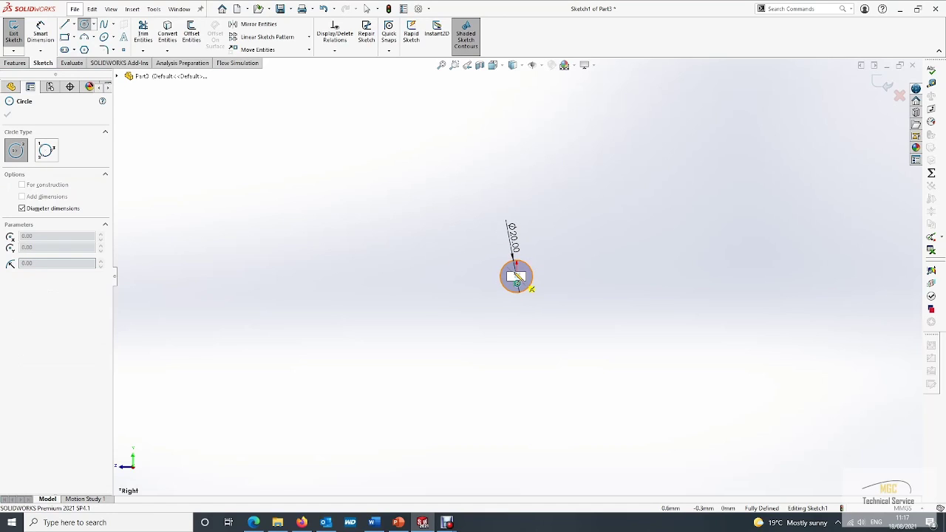
{"action": "left_click", "coordinate": [531, 287]}
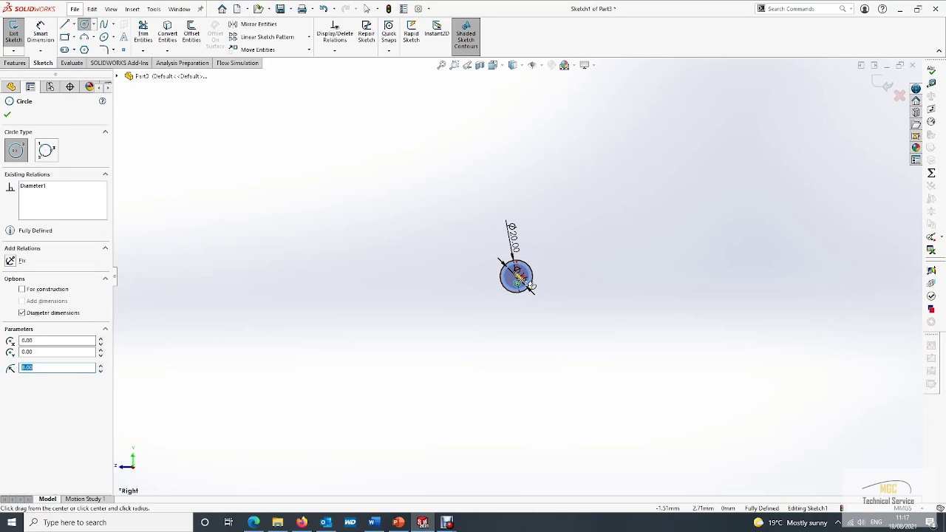
{"action": "key", "text": "Escape"}
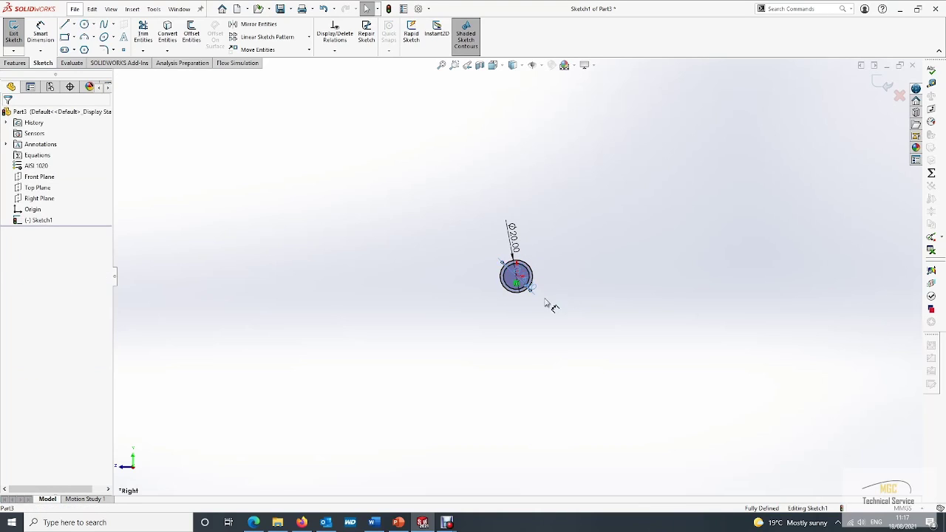
{"action": "left_click", "coordinate": [554, 325]}
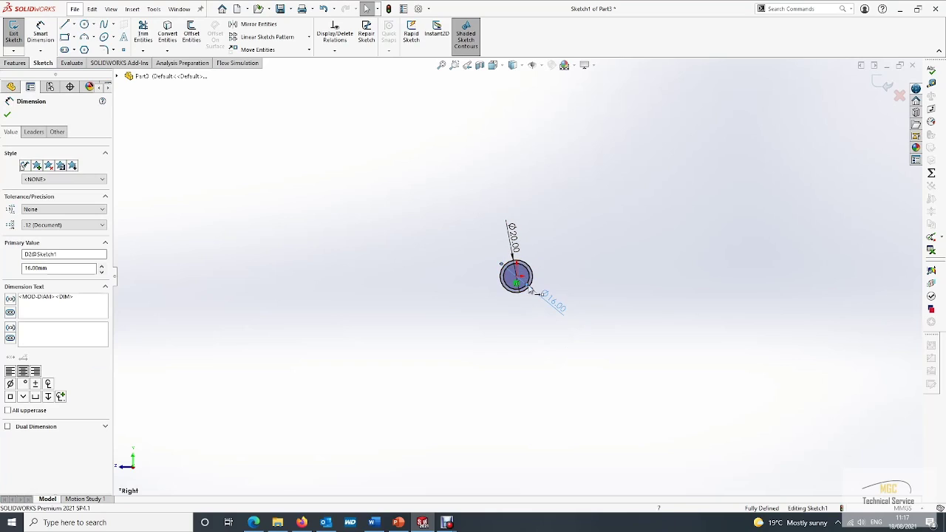
{"action": "left_click", "coordinate": [8, 114]}
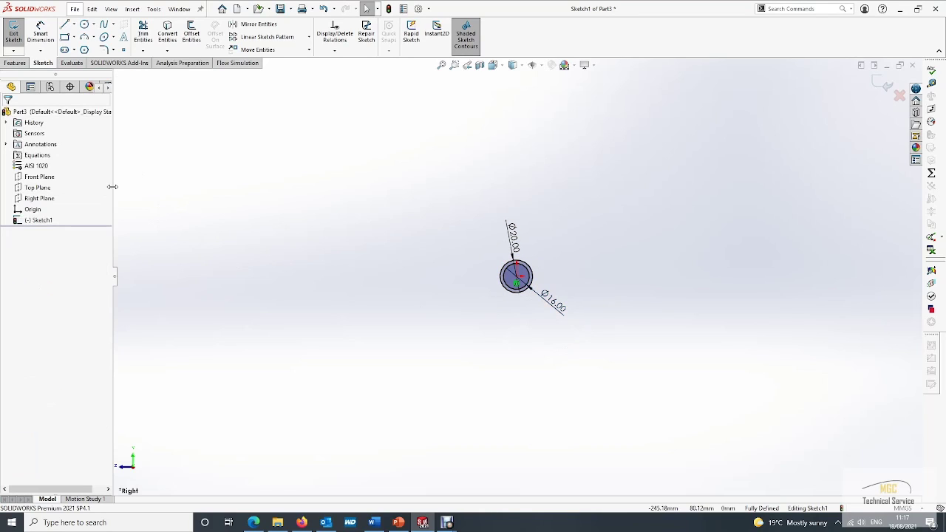
- Exit the circle sketch and start a new sketch on the Front Plane, viewed normal to that plane
{"action": "right_click", "coordinate": [46, 180]}
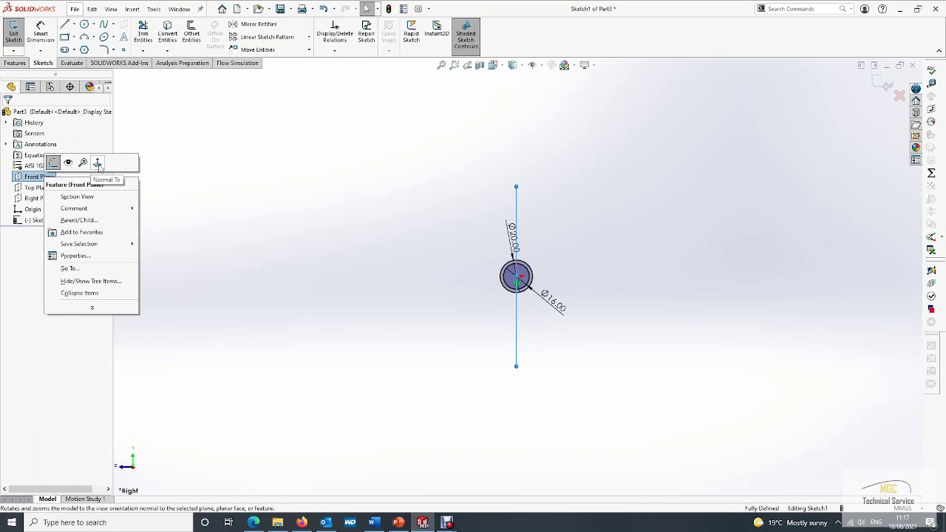
{"action": "left_click", "coordinate": [97, 161]}
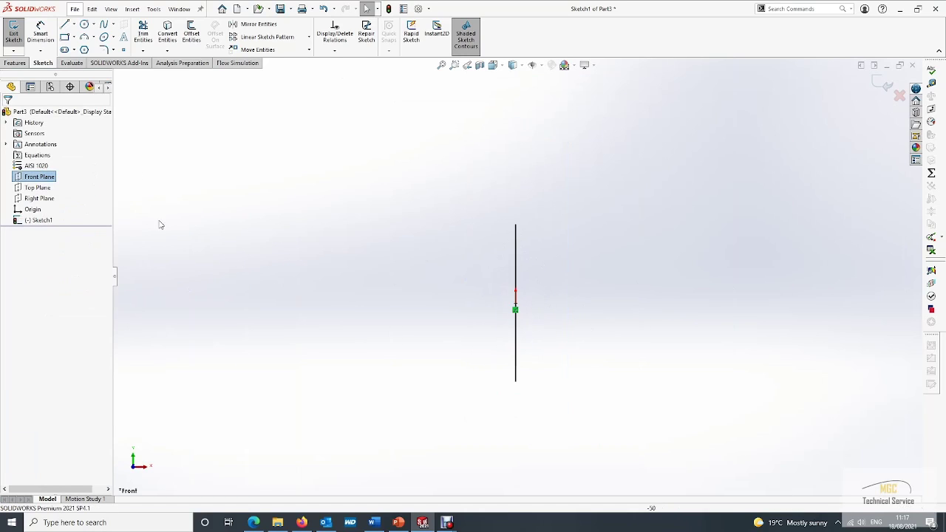
{"action": "right_click", "coordinate": [39, 178]}
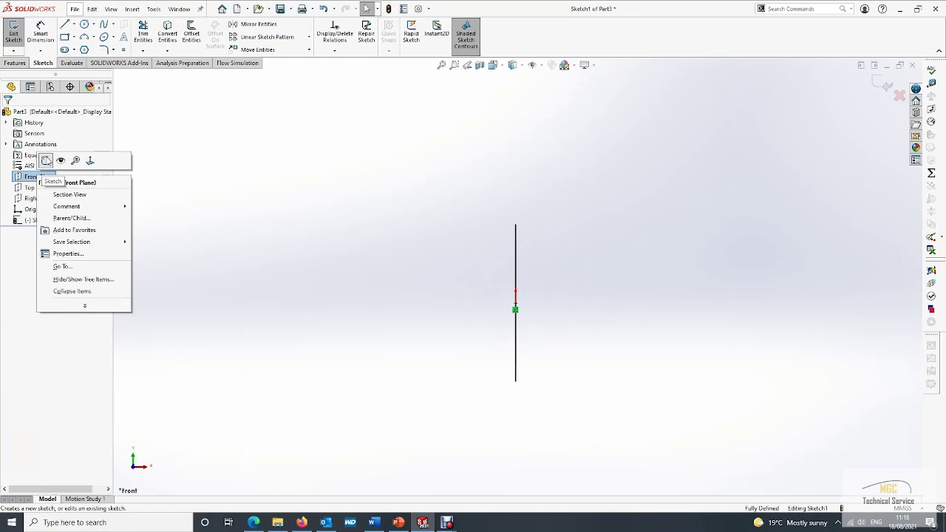
{"action": "left_click", "coordinate": [45, 161]}
{"action": "right_click", "coordinate": [44, 176]}
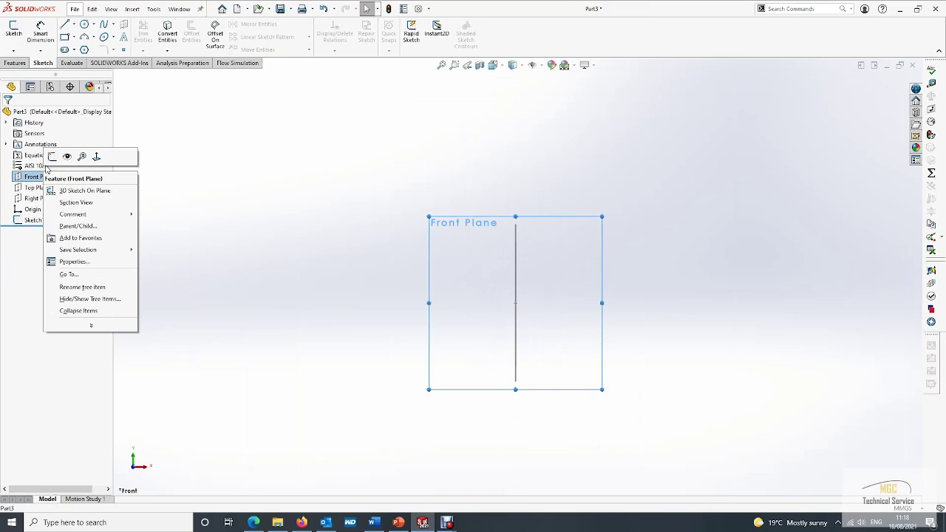
{"action": "left_click", "coordinate": [65, 156]}
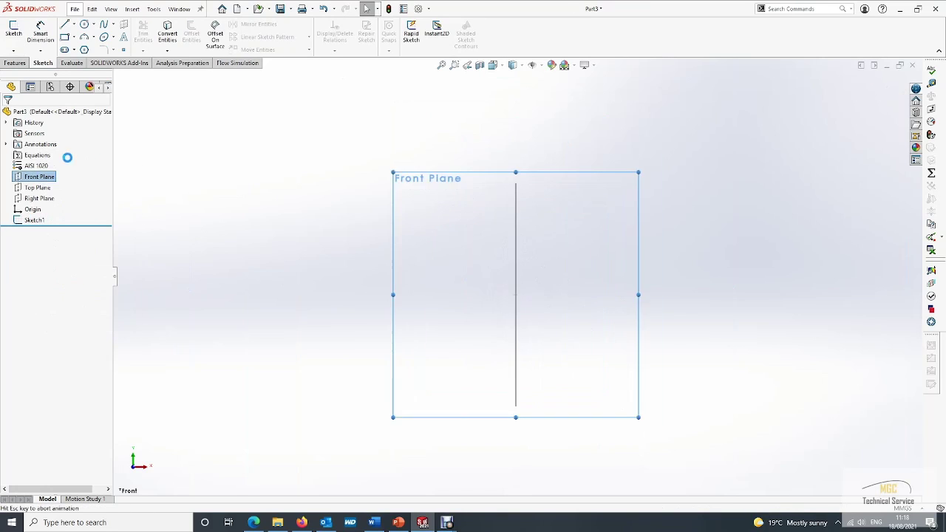
- Sketch connected lines from the origin, 80 mm rightward, 60 mm down and 80 mm rightward, and place the first line's dimension above it
{"action": "left_click", "coordinate": [65, 25]}
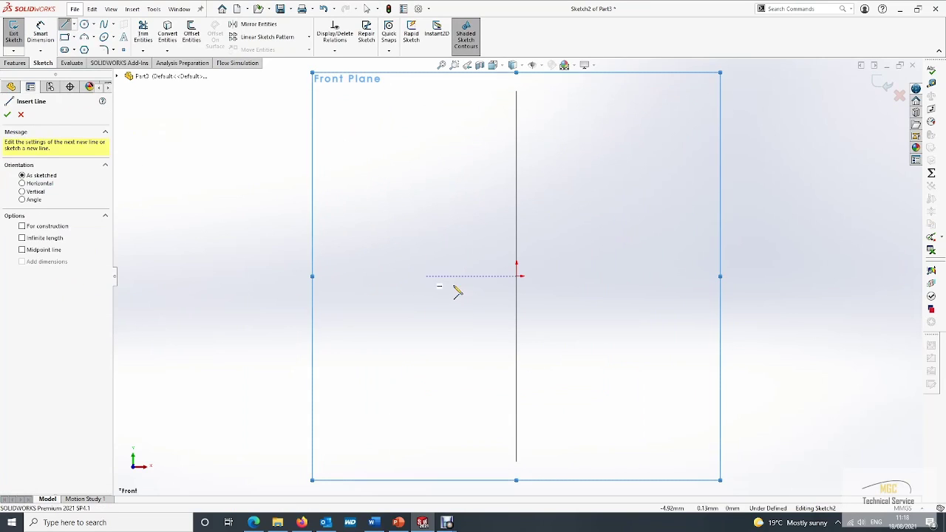
{"action": "left_click", "coordinate": [517, 276]}
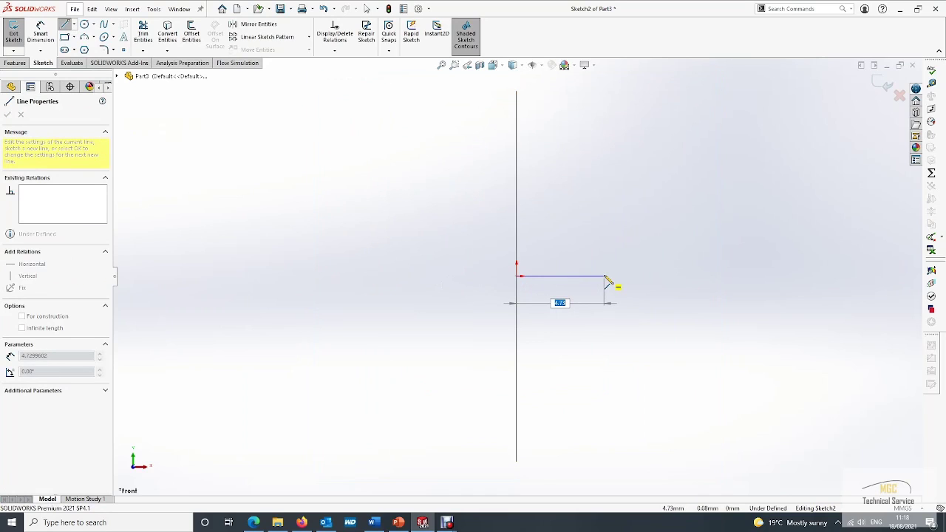
{"action": "type", "text": "80"}
{"action": "key", "text": "Return"}
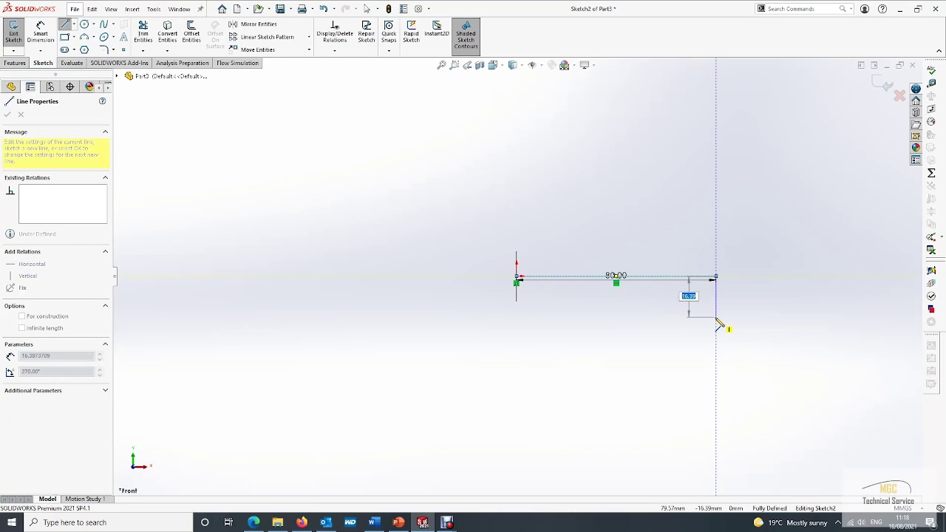
{"action": "type", "text": "60"}
{"action": "key", "text": "Return"}
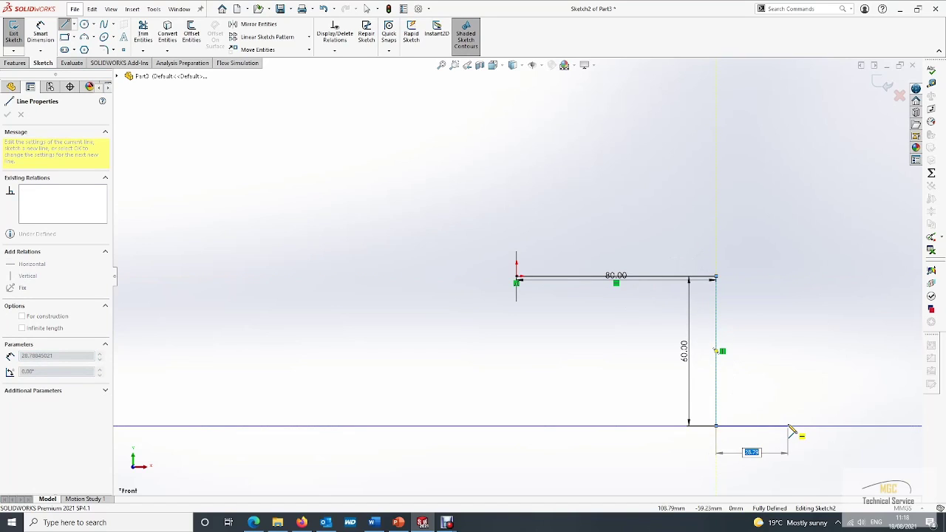
{"action": "type", "text": "80"}
{"action": "key", "text": "Return"}
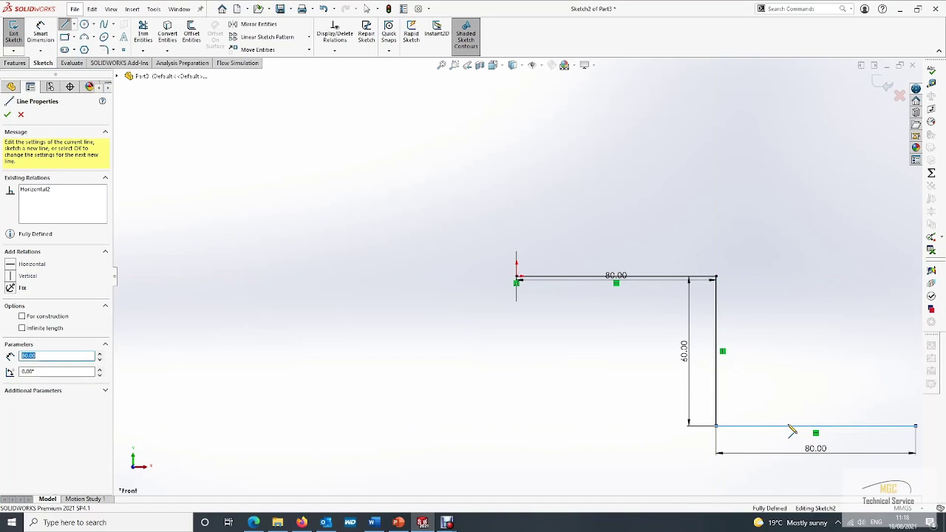
{"action": "key", "text": "Escape"}
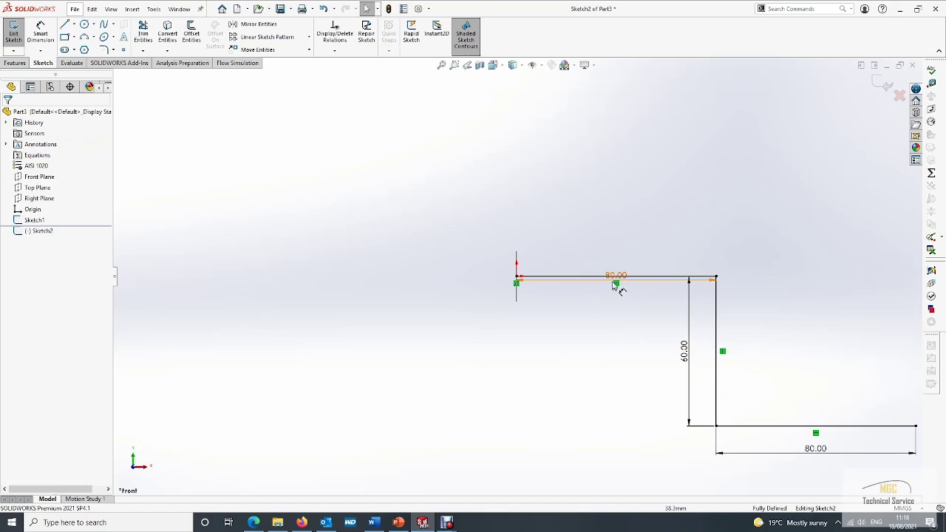
{"action": "left_click_drag", "start_coordinate": [618, 277], "coordinate": [618, 246]}
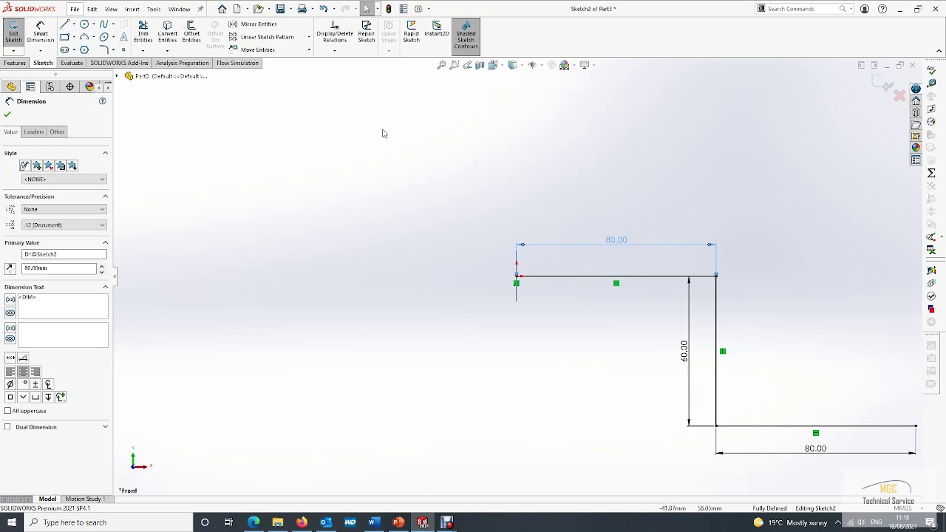
- Round both corners of the line chain with 15 mm sketch fillets, and move the radius dimension farther from the lower corner
{"action": "left_click", "coordinate": [105, 50]}
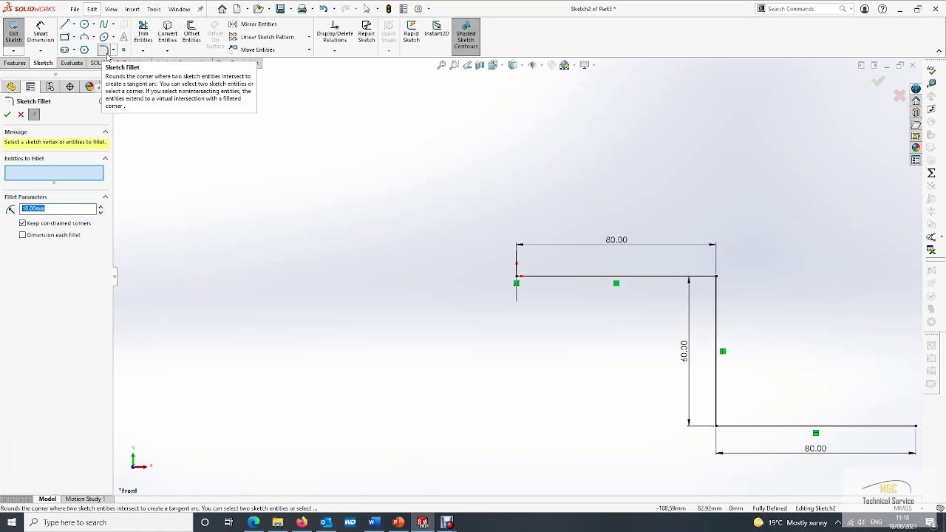
{"action": "type", "text": "15"}
{"action": "key", "text": "Return"}
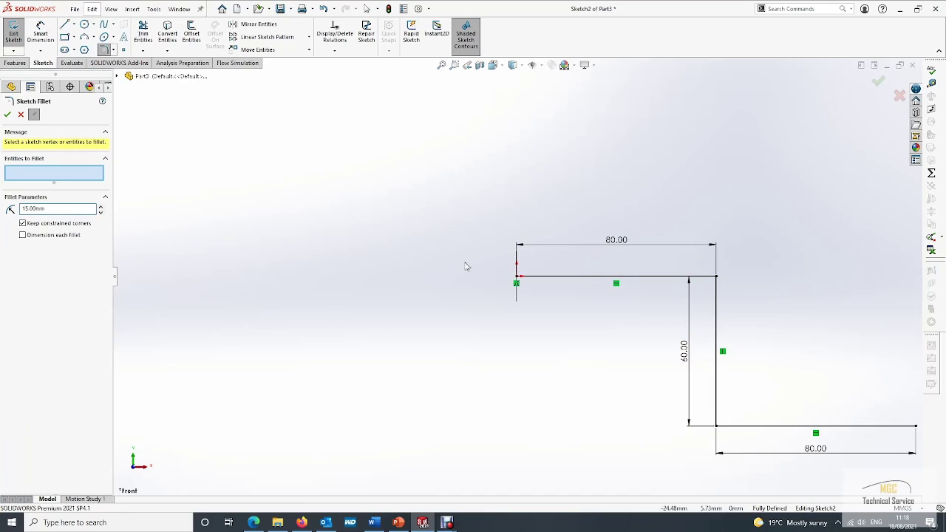
{"action": "left_click", "coordinate": [579, 276]}
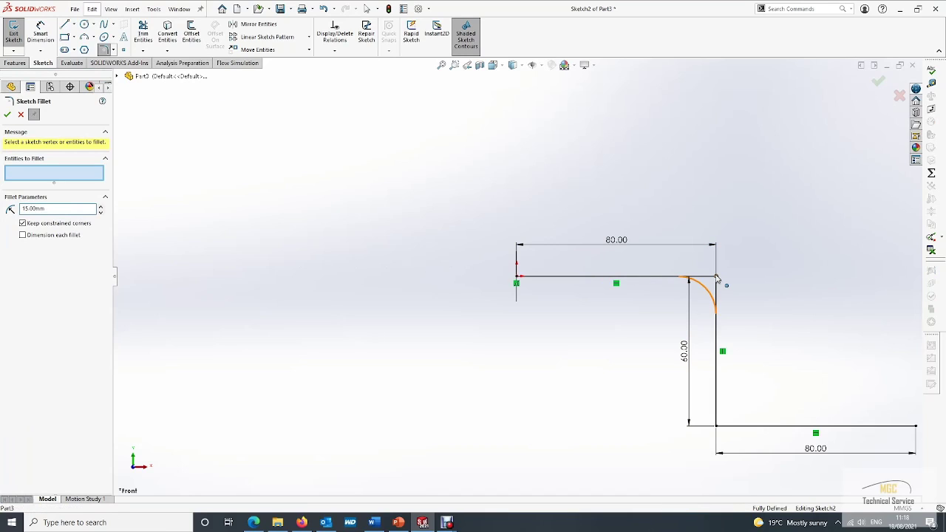
{"action": "left_click", "coordinate": [717, 319]}
{"action": "left_click", "coordinate": [723, 427]}
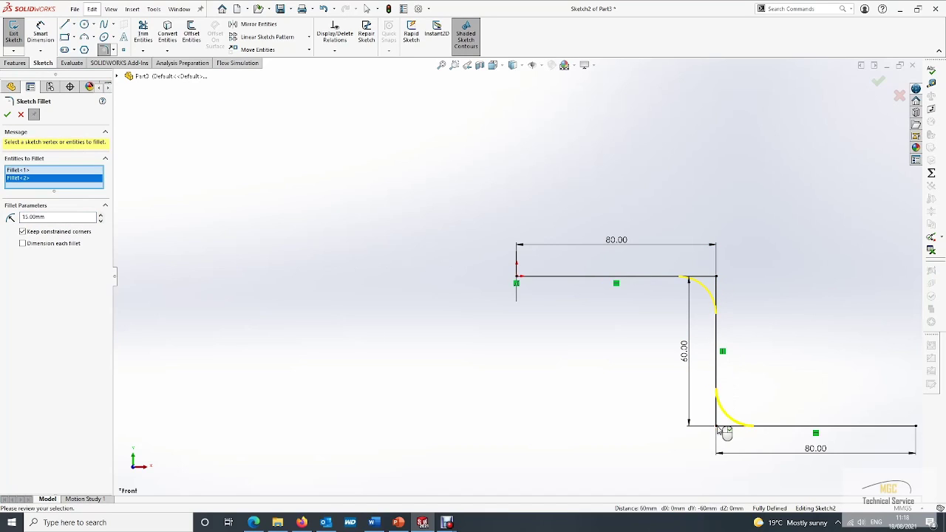
{"action": "left_click", "coordinate": [7, 114]}
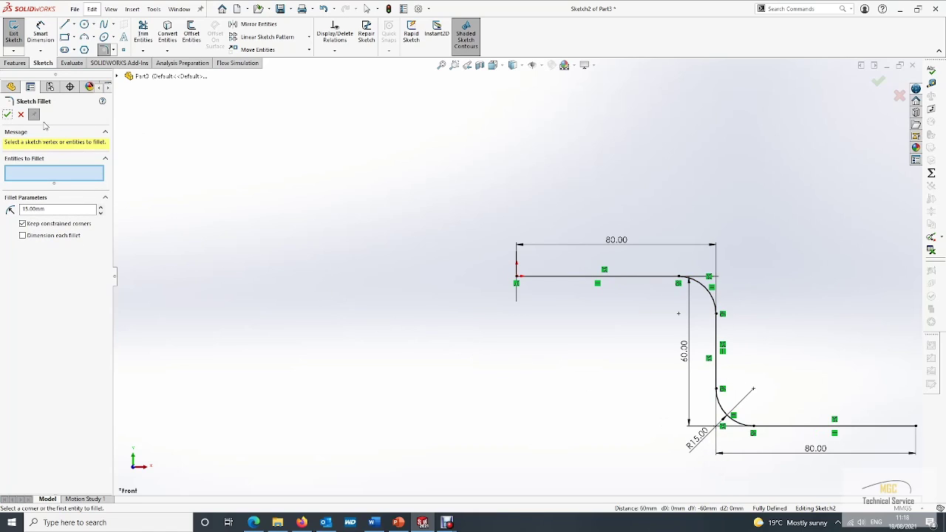
{"action": "left_click", "coordinate": [21, 115]}
{"action": "left_click_drag", "start_coordinate": [689, 453], "coordinate": [662, 473]}
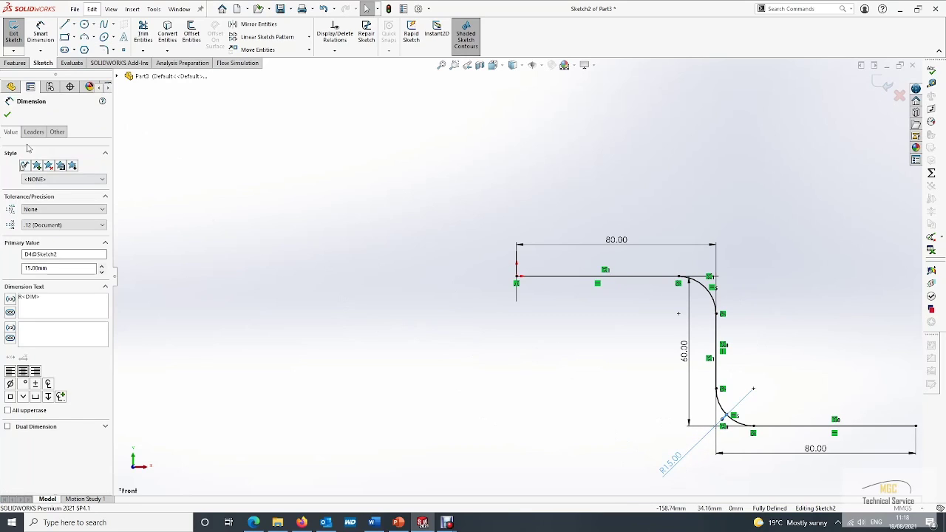
{"action": "left_click", "coordinate": [553, 346]}
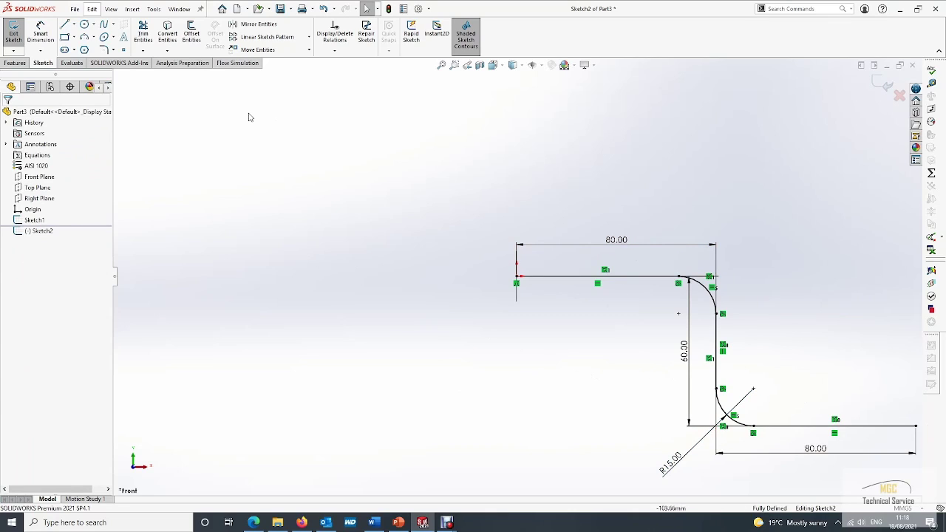
- Sweep the two concentric circles along the filleted path sketch to form the hollow pipe
{"action": "left_click", "coordinate": [16, 64]}
{"action": "left_click", "coordinate": [95, 24]}
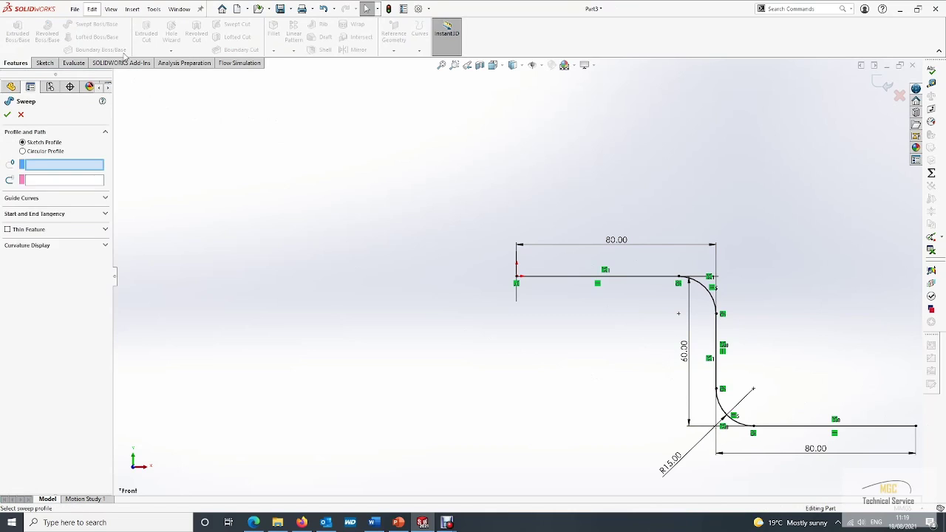
{"action": "mouse_move", "coordinate": [617, 342]}
{"action": "middle_mouse_down"}
{"action": "mouse_move", "coordinate": [573, 334]}
{"action": "mouse_move", "coordinate": [516, 261]}
{"action": "middle_mouse_up"}
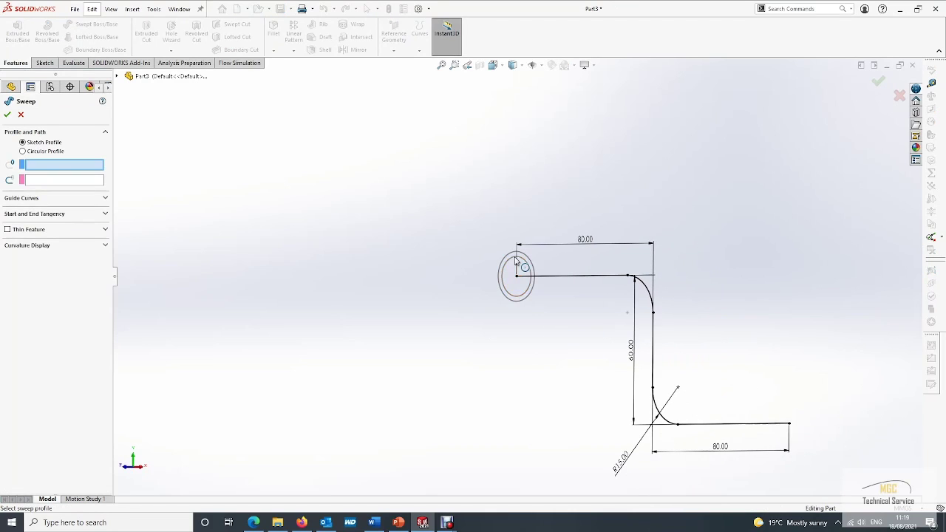
{"action": "left_click", "coordinate": [515, 262]}
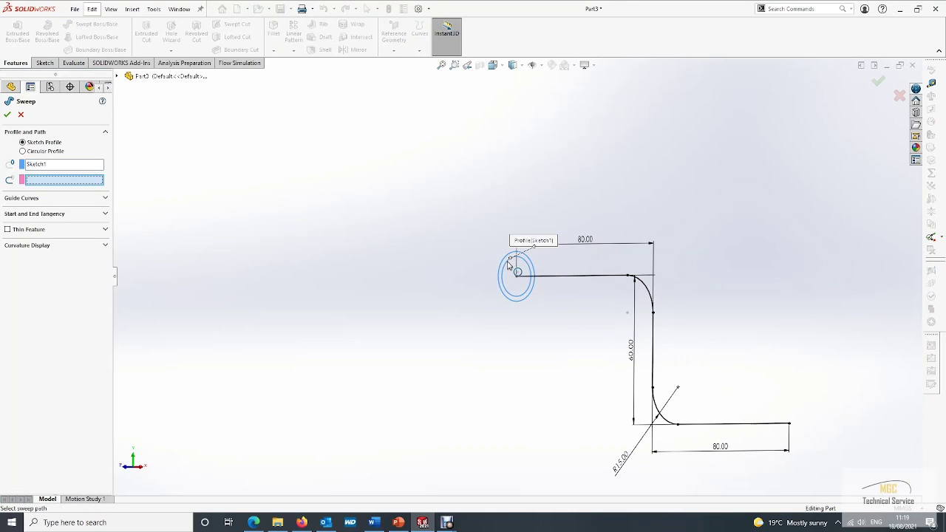
{"action": "left_click", "coordinate": [575, 277]}
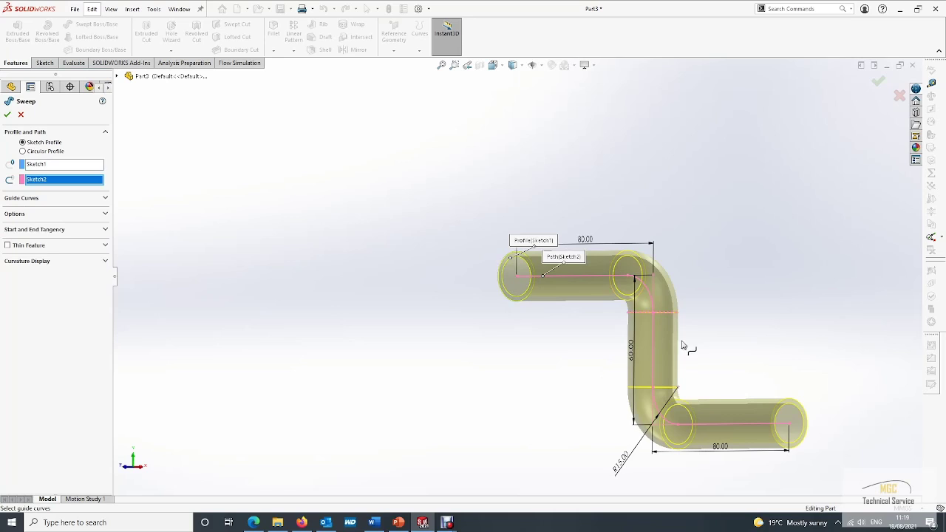
{"action": "left_click", "coordinate": [8, 114]}
{"action": "middle_click_drag", "start_coordinate": [254, 337], "coordinate": [327, 345]}
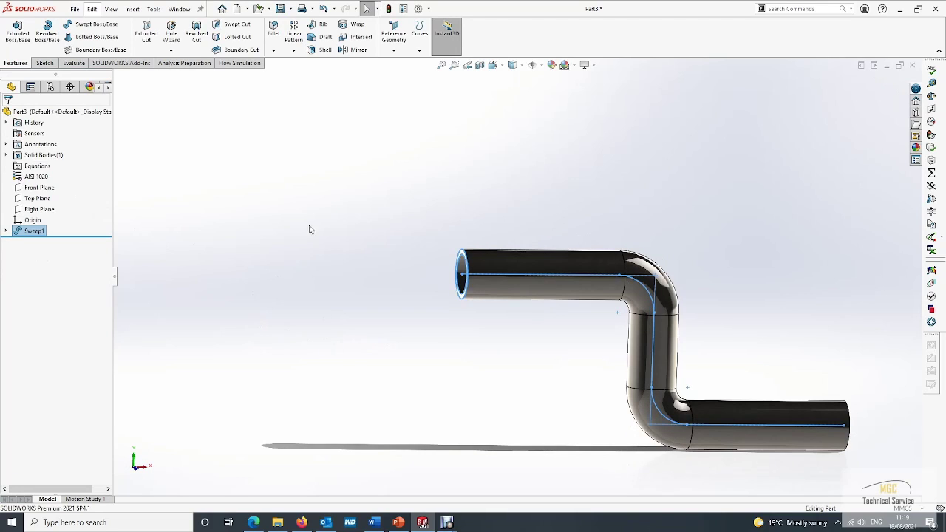
{"action": "left_click", "coordinate": [331, 272]}
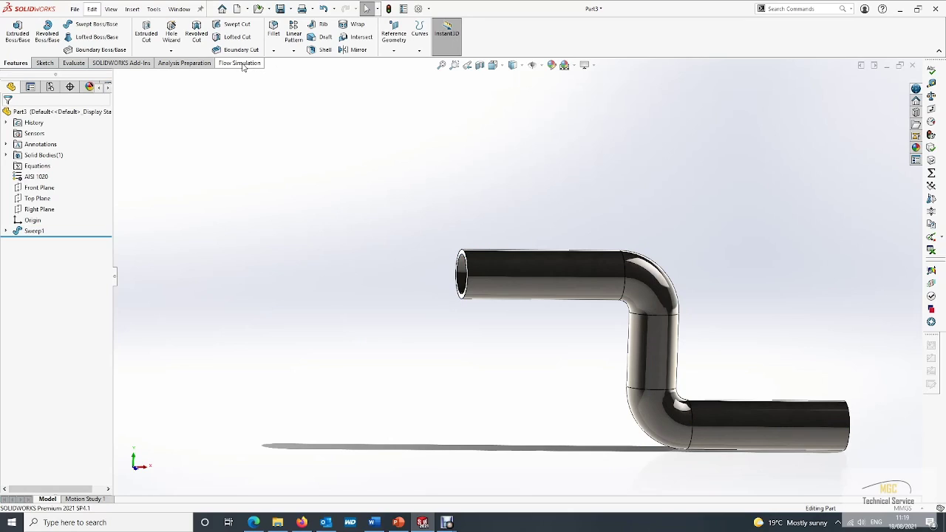
{"action": "right_click", "coordinate": [75, 66]}
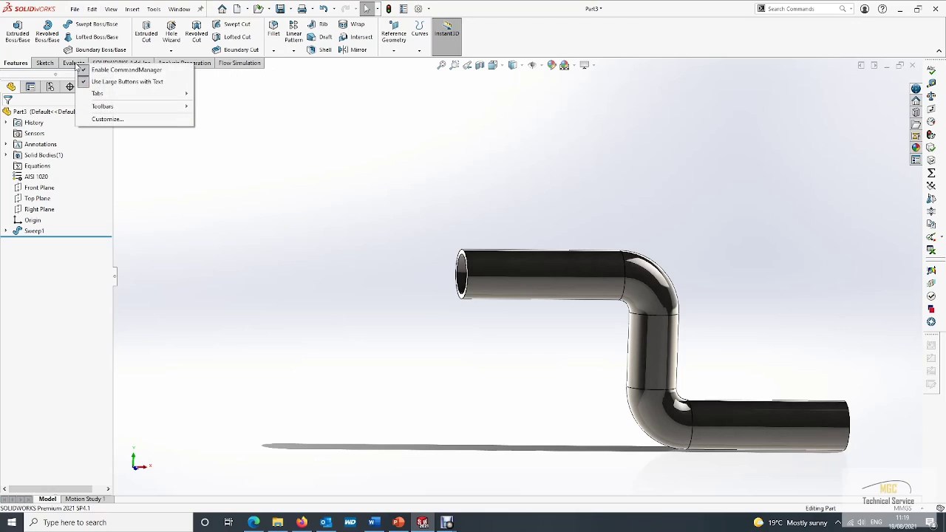
{"action": "mouse_move", "coordinate": [106, 93]}
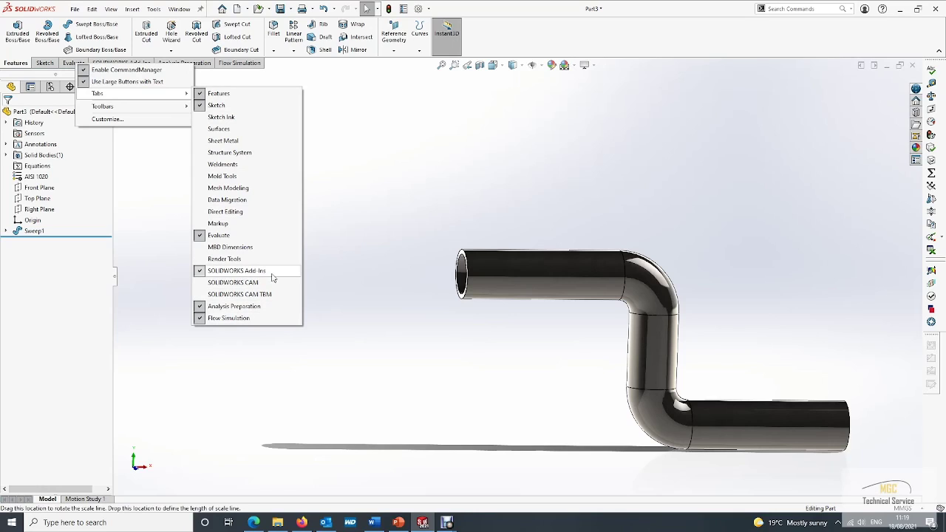
{"action": "left_click", "coordinate": [322, 138]}
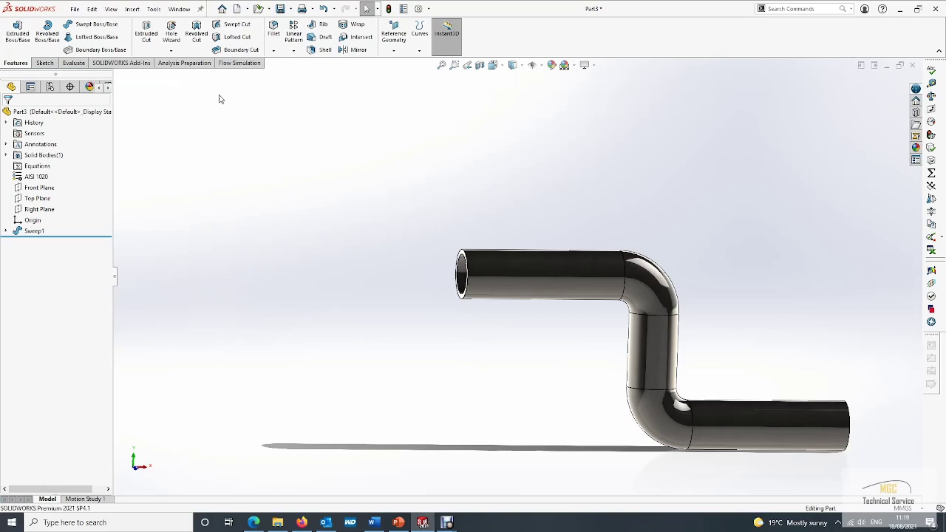
{"action": "left_click", "coordinate": [135, 63]}
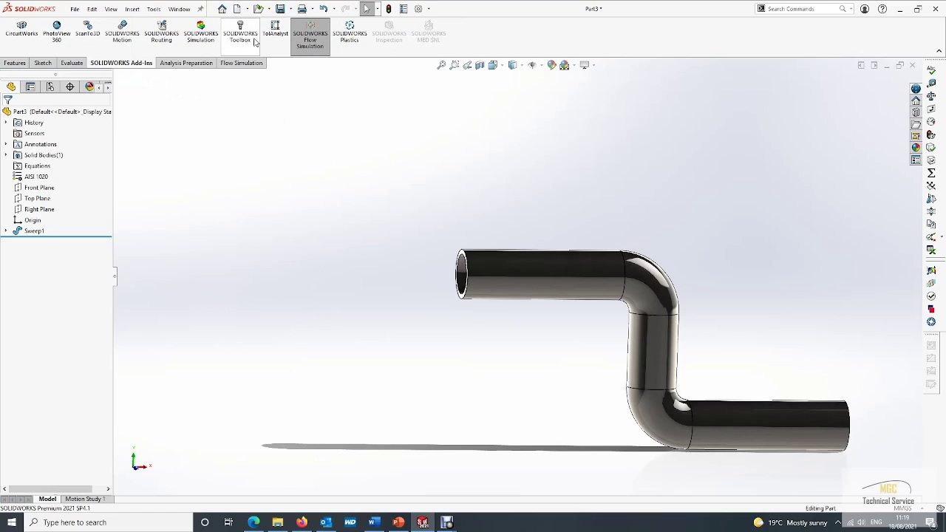
{"action": "left_click", "coordinate": [317, 49]}
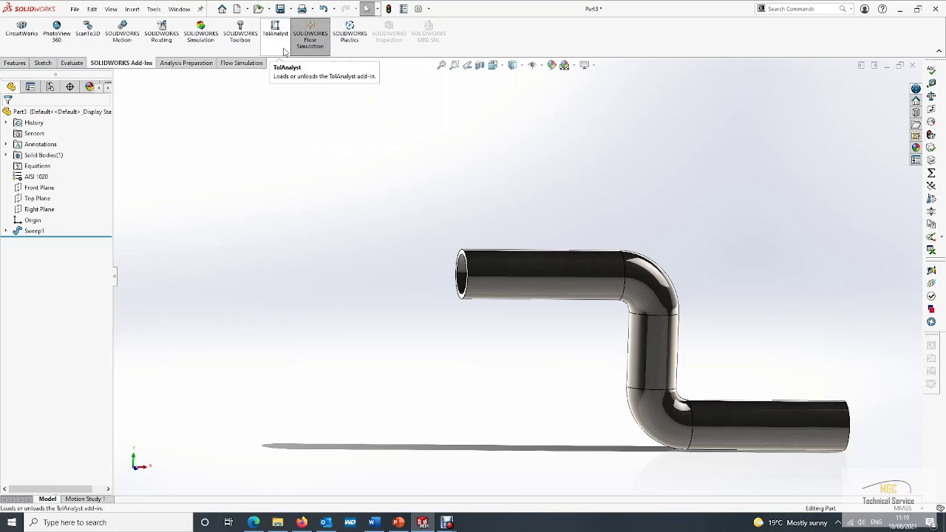
- Close both open pipe ends with Flow Simulation's Create Lids tool, using the annular end faces
{"action": "left_click", "coordinate": [244, 63]}
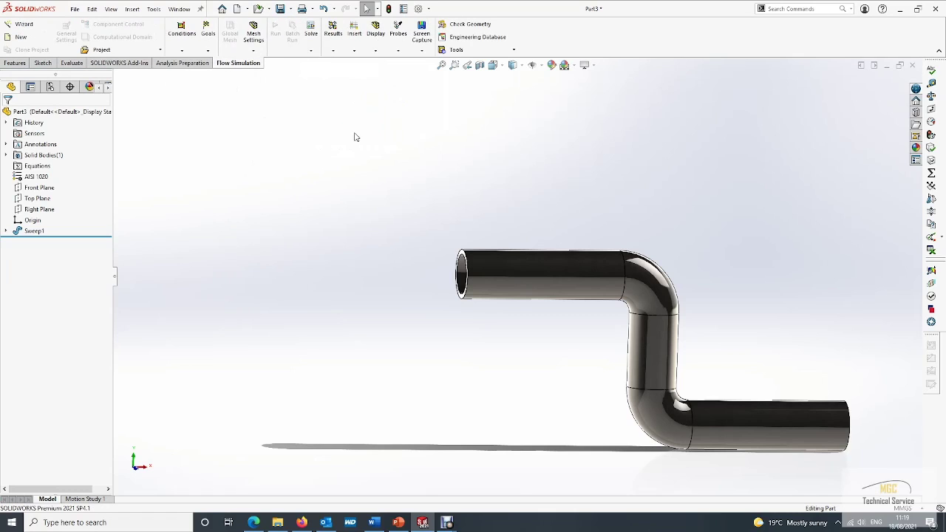
{"action": "middle_click_drag", "start_coordinate": [406, 255], "coordinate": [437, 256]}
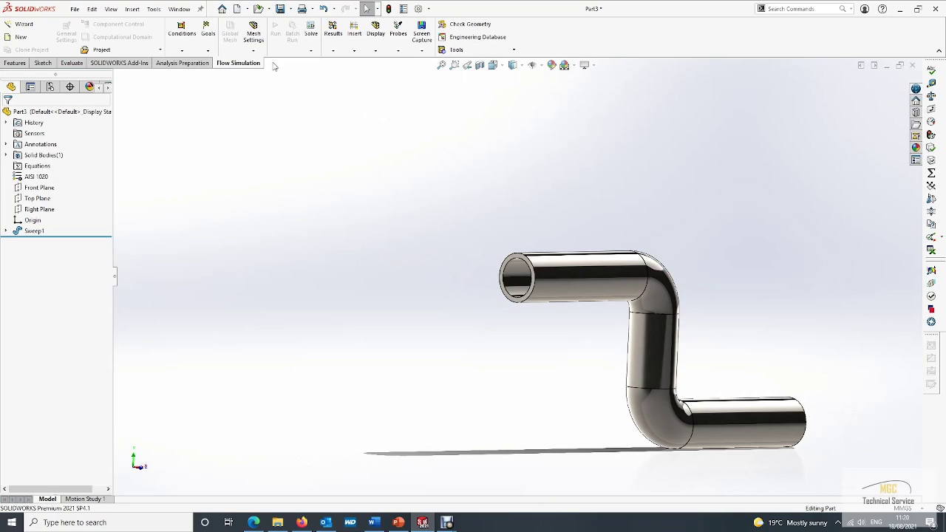
{"action": "left_click", "coordinate": [454, 50]}
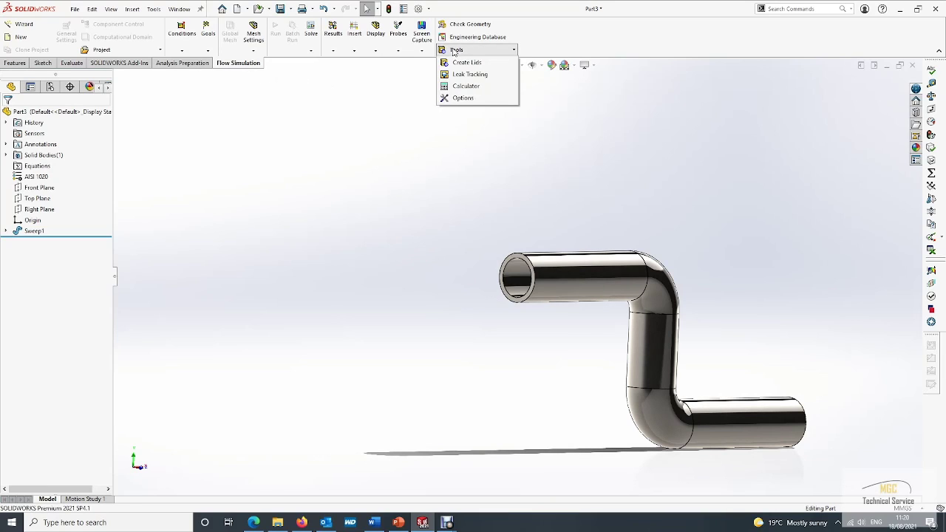
{"action": "left_click", "coordinate": [466, 63]}
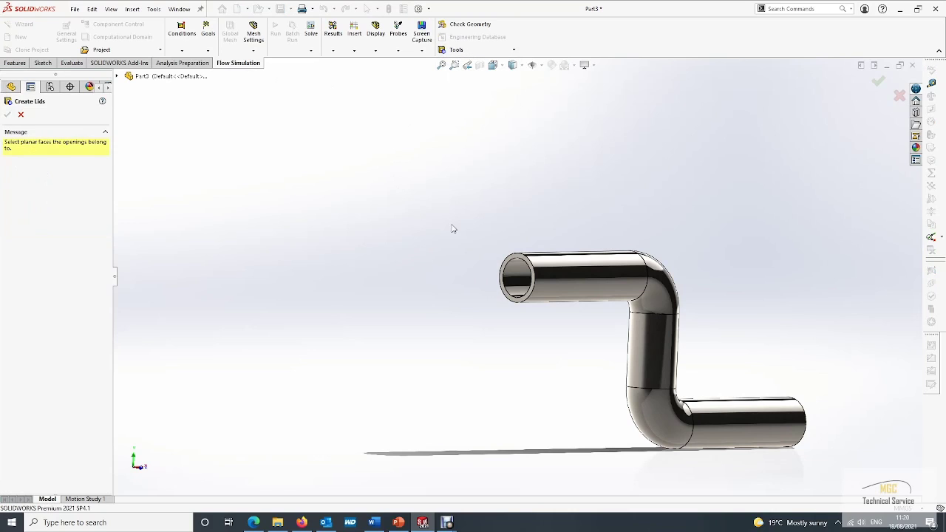
{"action": "left_click", "coordinate": [518, 271]}
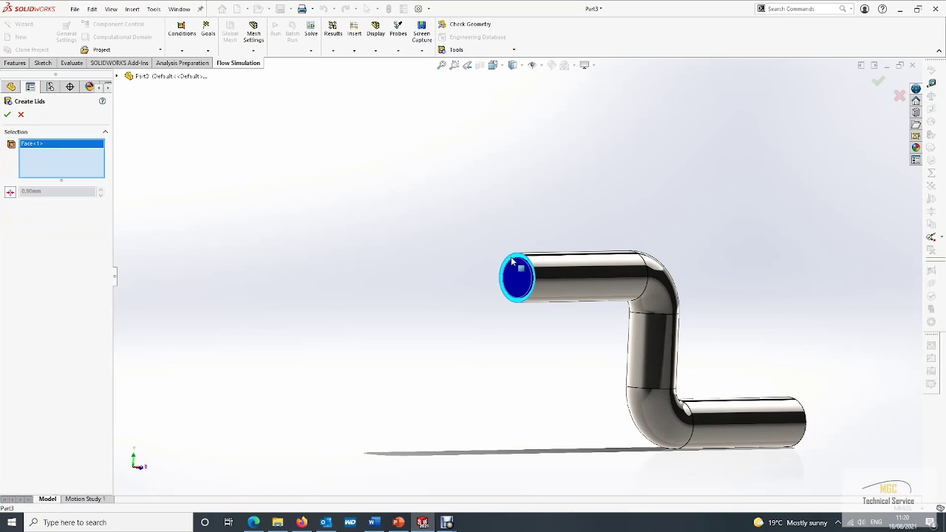
{"action": "middle_click_drag", "start_coordinate": [684, 370], "coordinate": [553, 382]}
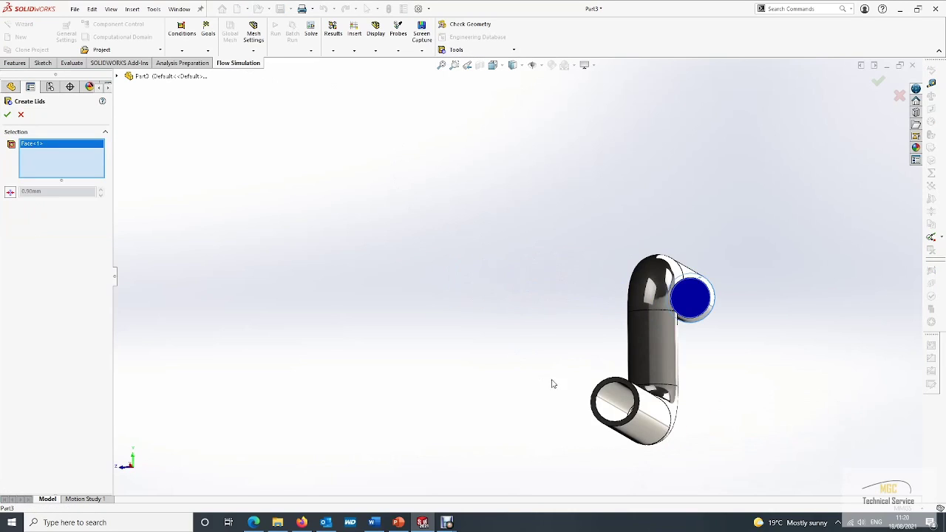
{"action": "left_click", "coordinate": [615, 392]}
{"action": "middle_click_drag", "start_coordinate": [521, 346], "coordinate": [557, 366]}
{"action": "left_click", "coordinate": [8, 115]}
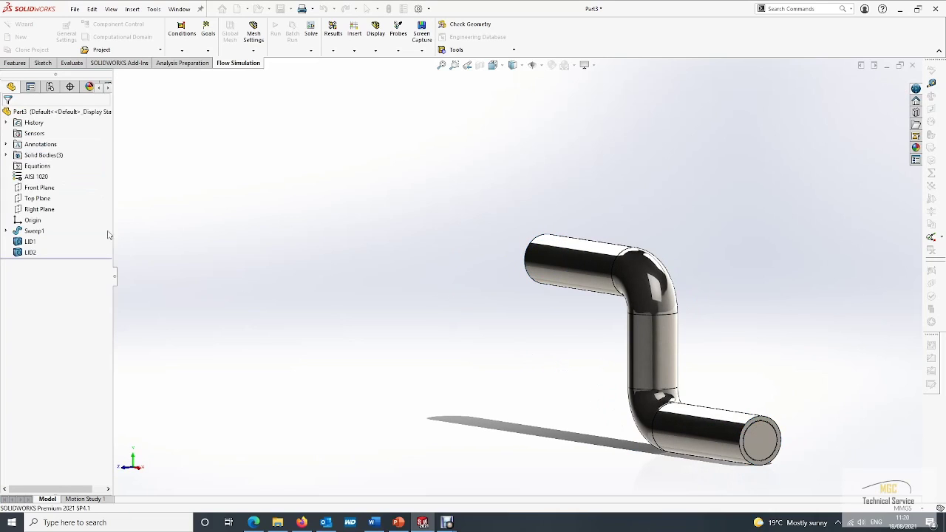
{"action": "middle_click_drag", "start_coordinate": [416, 270], "coordinate": [524, 324]}
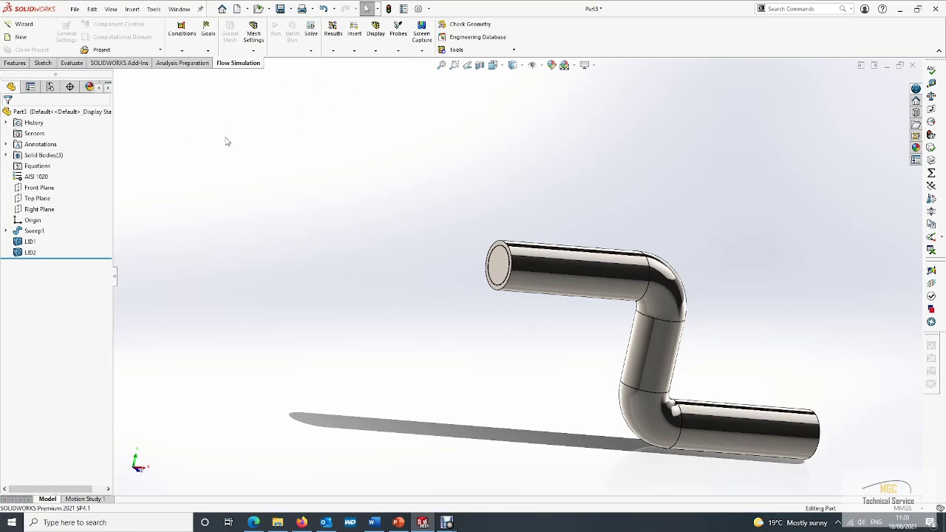
- Save the part as "Flow Simulation" on the Desktop, replacing the existing file of that name
{"action": "left_click", "coordinate": [79, 10]}
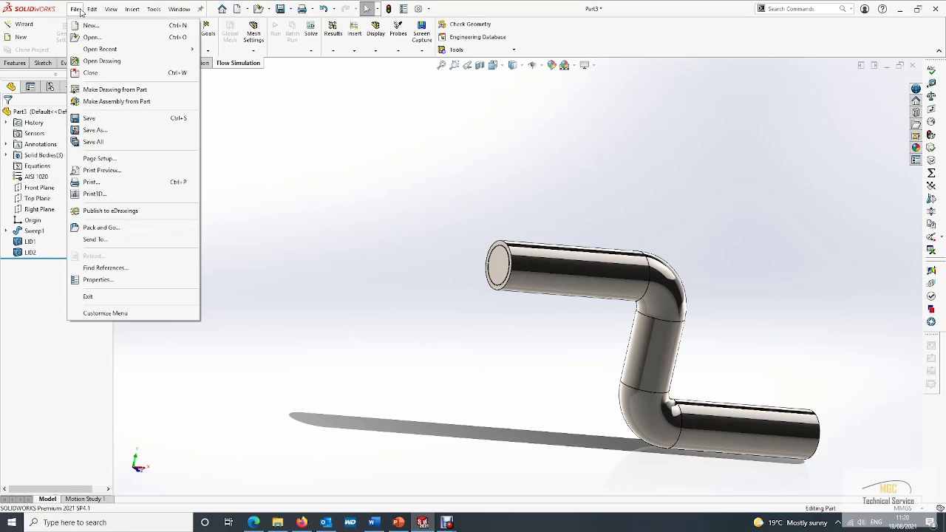
{"action": "left_click", "coordinate": [93, 130]}
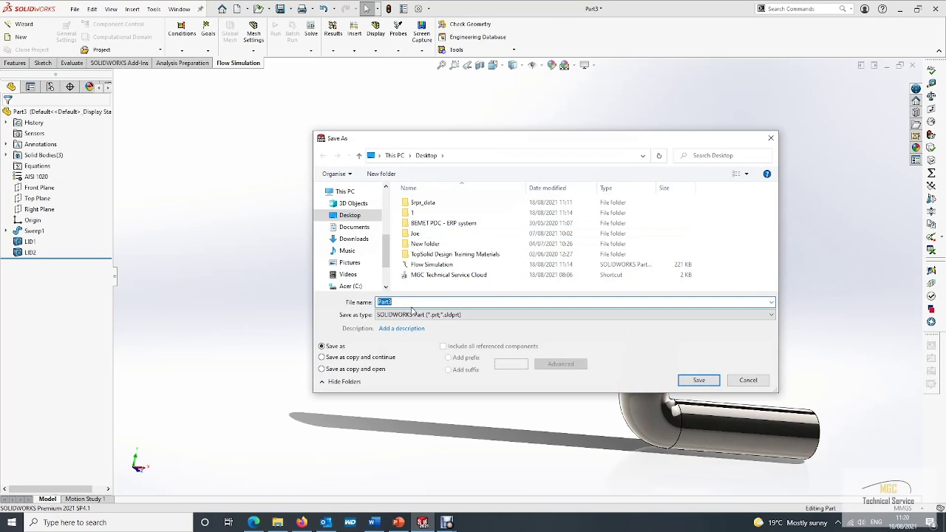
{"action": "left_click", "coordinate": [431, 264]}
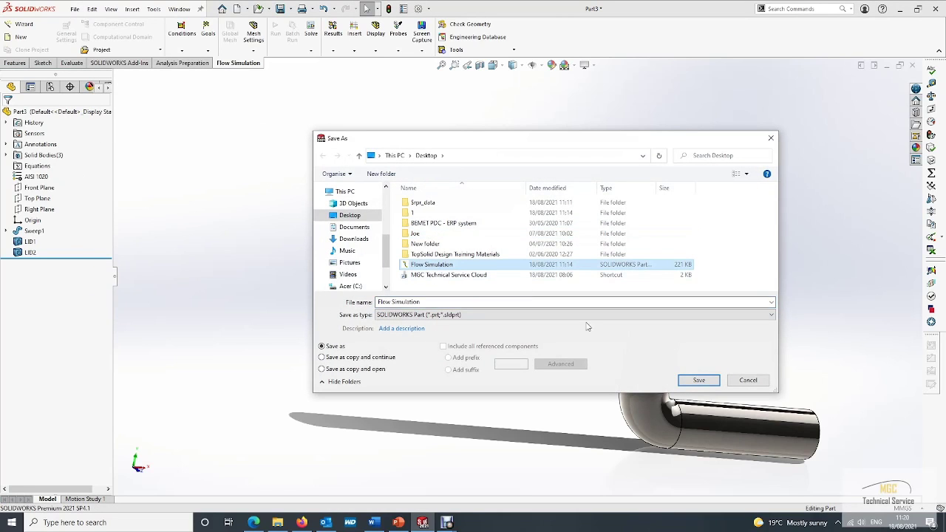
{"action": "left_click", "coordinate": [698, 379]}
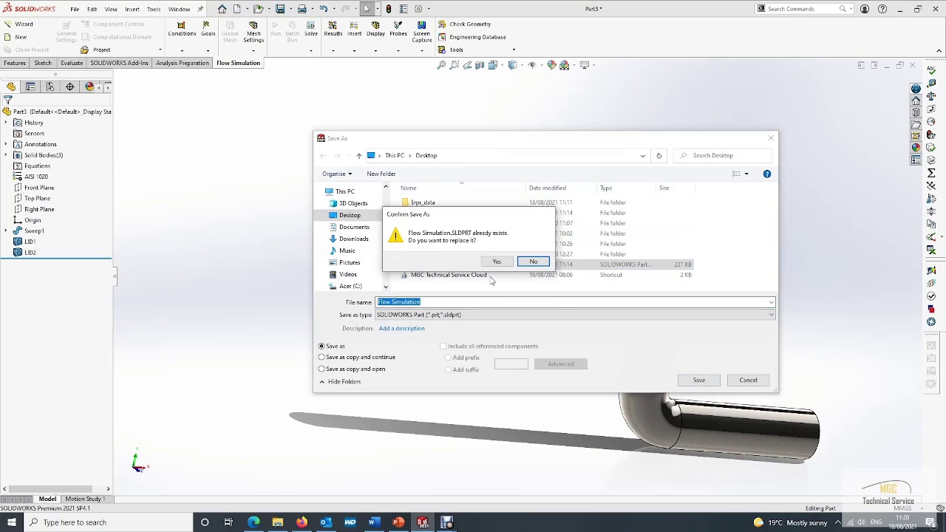
{"action": "left_click", "coordinate": [494, 262]}
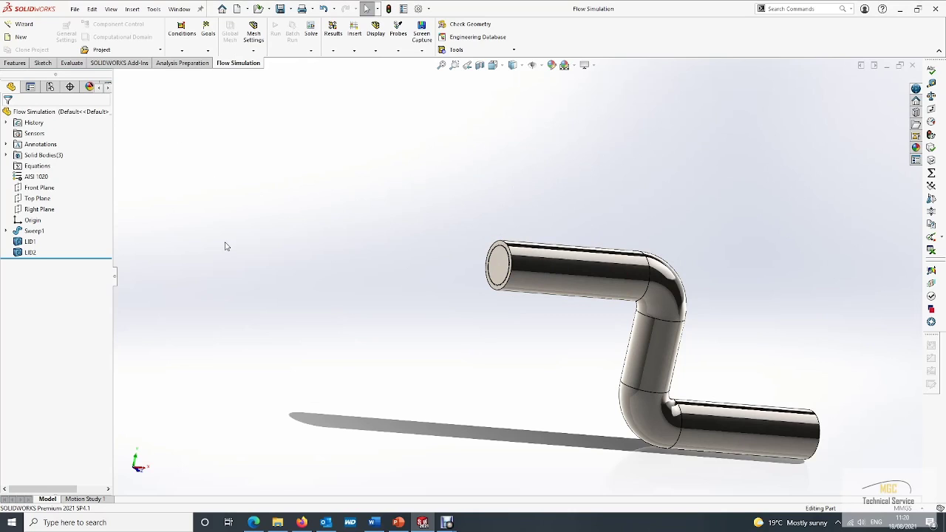
- Start a flow project with the Wizard, name it "Flow Simulation" and choose the SI (m-kg-s) unit system
{"action": "left_click", "coordinate": [28, 26]}
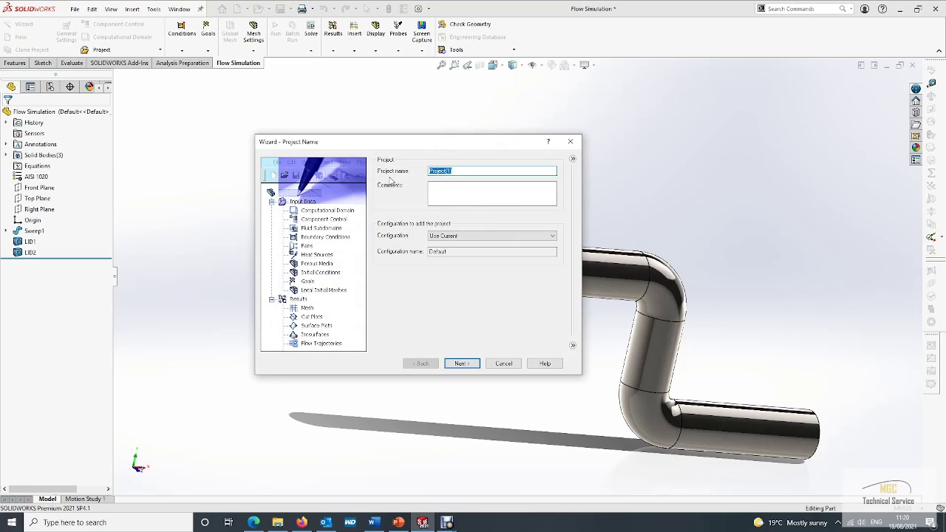
{"action": "type", "text": "Flow Simulation"}
{"action": "left_click", "coordinate": [466, 366]}
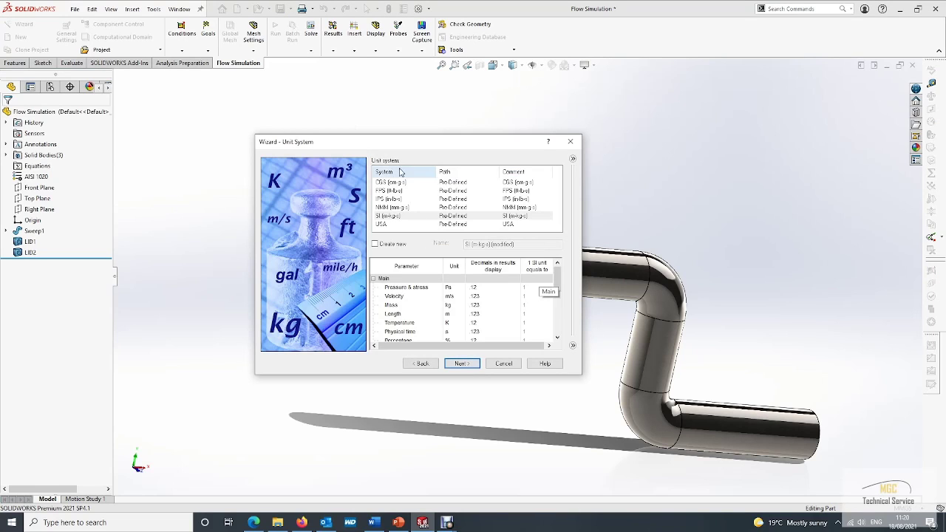
{"action": "left_click", "coordinate": [397, 216]}
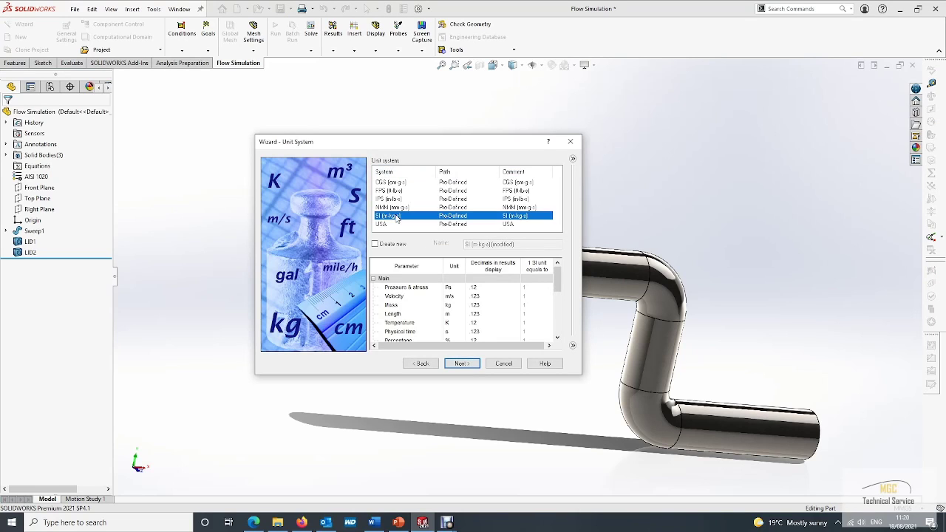
{"action": "left_click", "coordinate": [464, 367]}
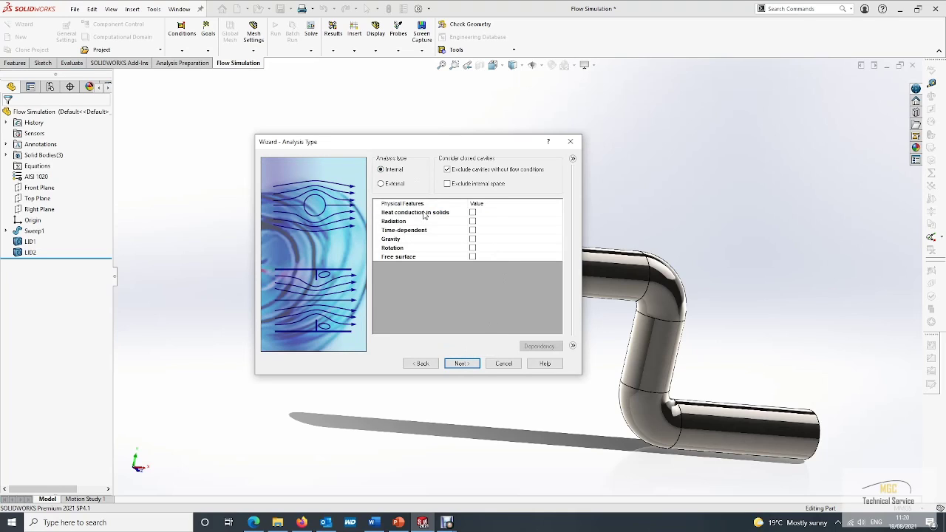
- Enable gravity for the internal analysis, with a Y component of -9.81 m/s^2 and a Z component of 0, and accept the analysis type
{"action": "left_click", "coordinate": [473, 239]}
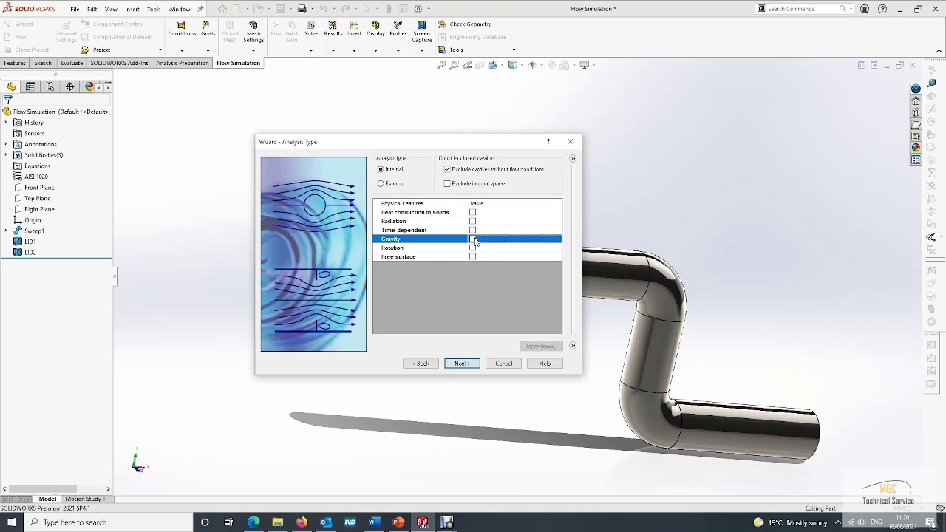
{"action": "left_click", "coordinate": [494, 265]}
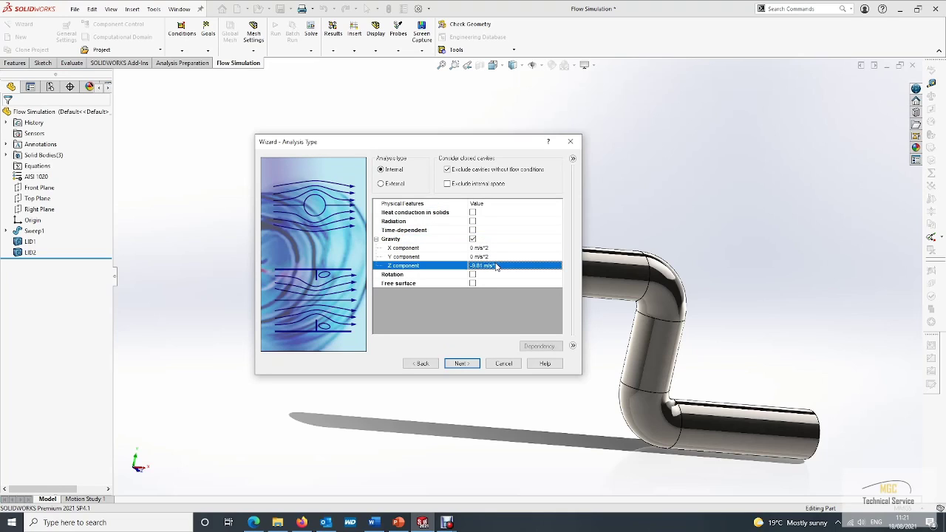
{"action": "left_click", "coordinate": [501, 257]}
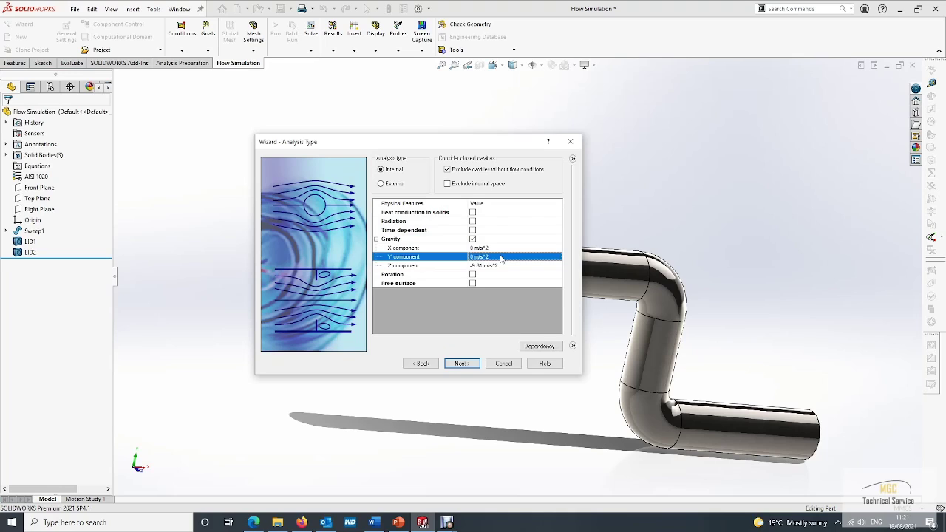
{"action": "type", "text": "-9.81"}
{"action": "key", "text": "Return"}
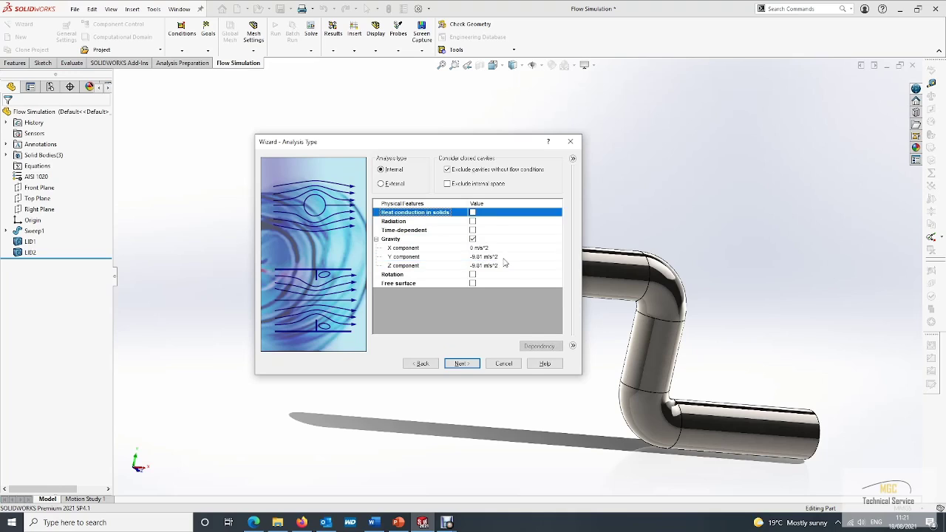
{"action": "left_click", "coordinate": [507, 266]}
{"action": "type", "text": "0"}
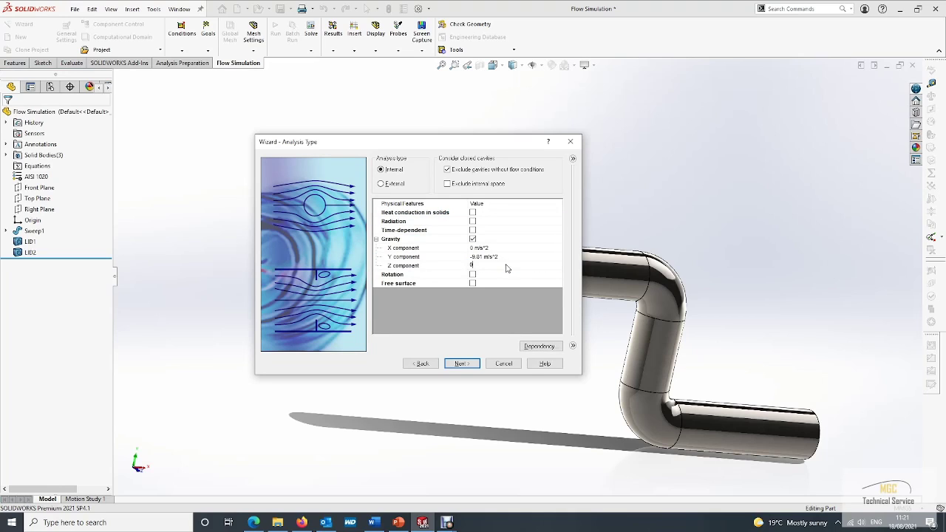
{"action": "left_click", "coordinate": [522, 309]}
{"action": "left_click_drag", "start_coordinate": [453, 148], "coordinate": [545, 121]}
{"action": "left_click", "coordinate": [602, 343]}
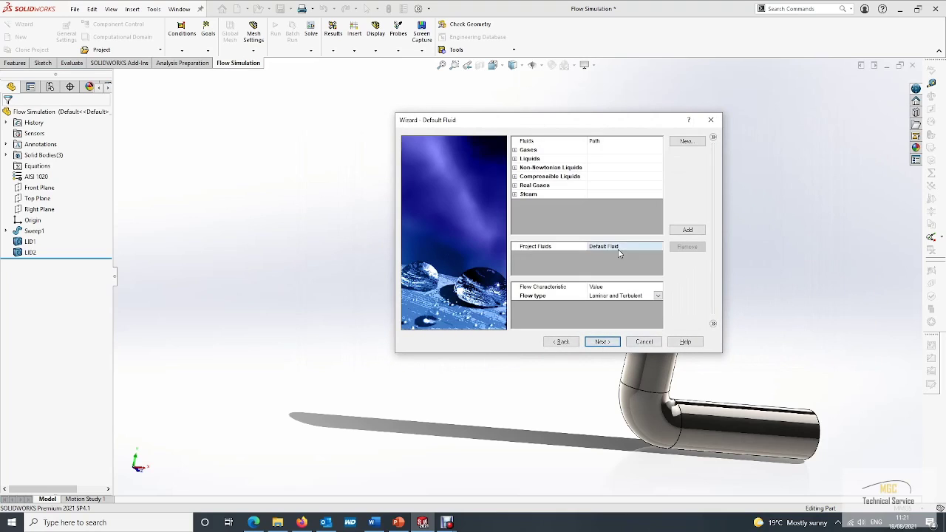
- Add the pre-defined liquid Water to the project fluids as the default fluid
{"action": "left_click", "coordinate": [514, 159]}
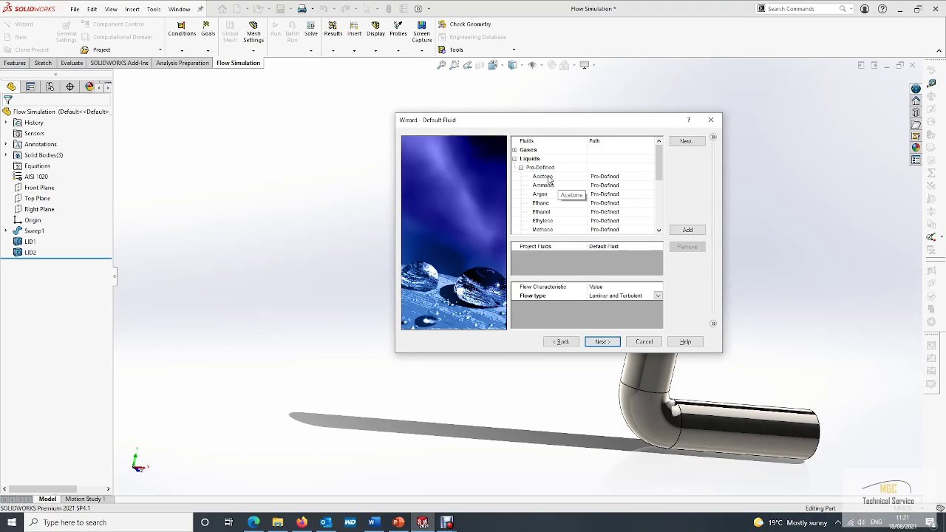
{"action": "scroll", "coordinate": [562, 189], "scroll_direction": "down", "scroll_amount": 2}
{"action": "scroll", "coordinate": [561, 189], "scroll_direction": "down", "scroll_amount": 2}
{"action": "left_click", "coordinate": [562, 202]}
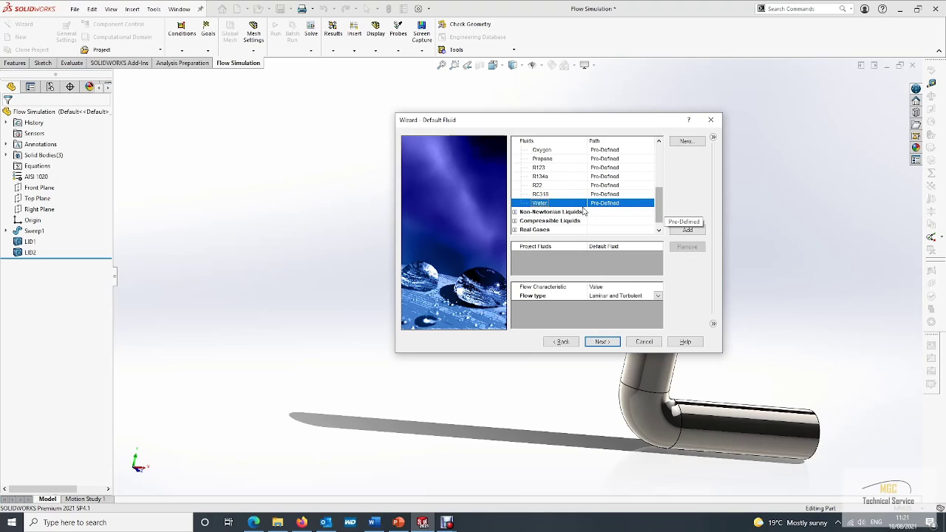
{"action": "left_click", "coordinate": [687, 230]}
{"action": "left_click", "coordinate": [551, 255]}
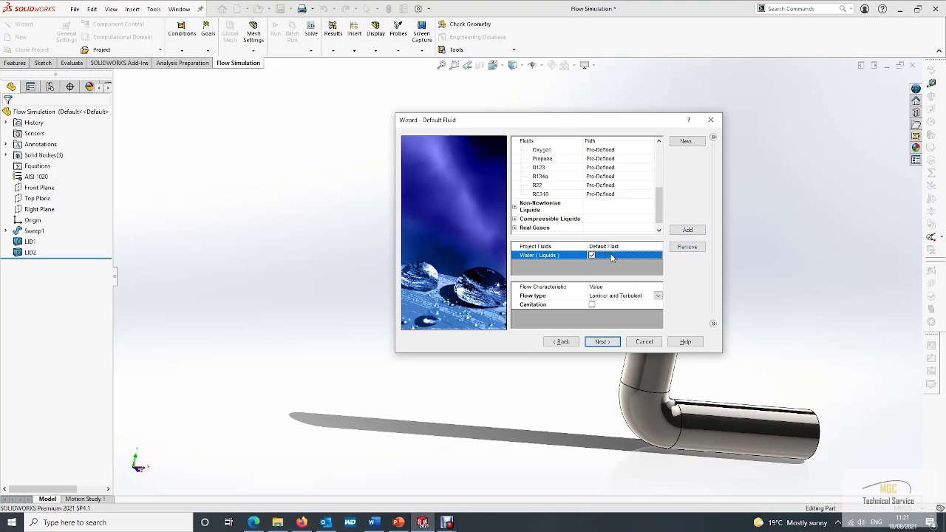
{"action": "left_click", "coordinate": [688, 246]}
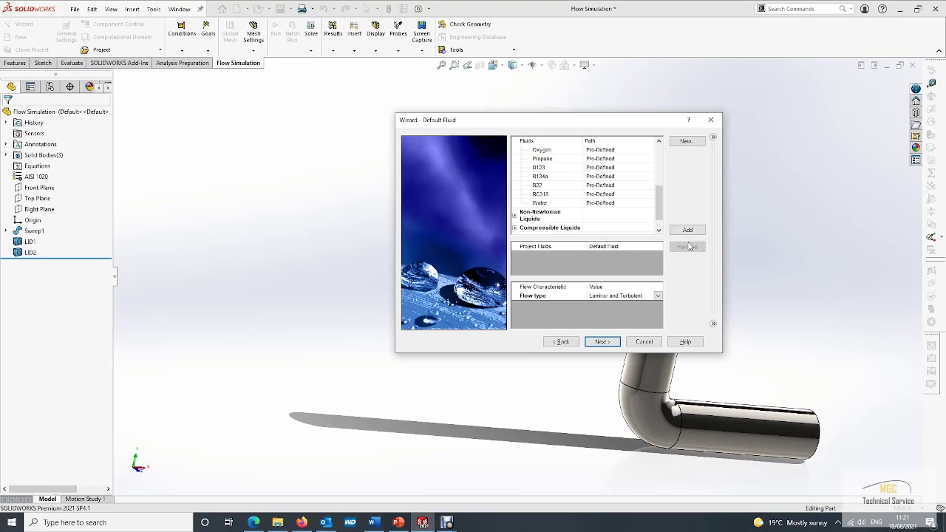
{"action": "double_click", "coordinate": [552, 203]}
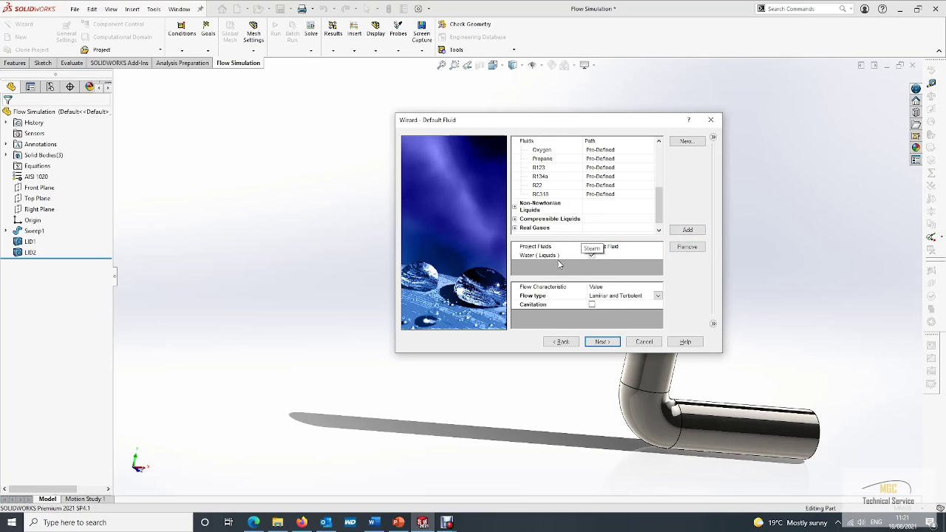
- Accept the default wall conditions and initial conditions and finish the Wizard
{"action": "left_click", "coordinate": [603, 343]}
{"action": "left_click", "coordinate": [603, 343]}
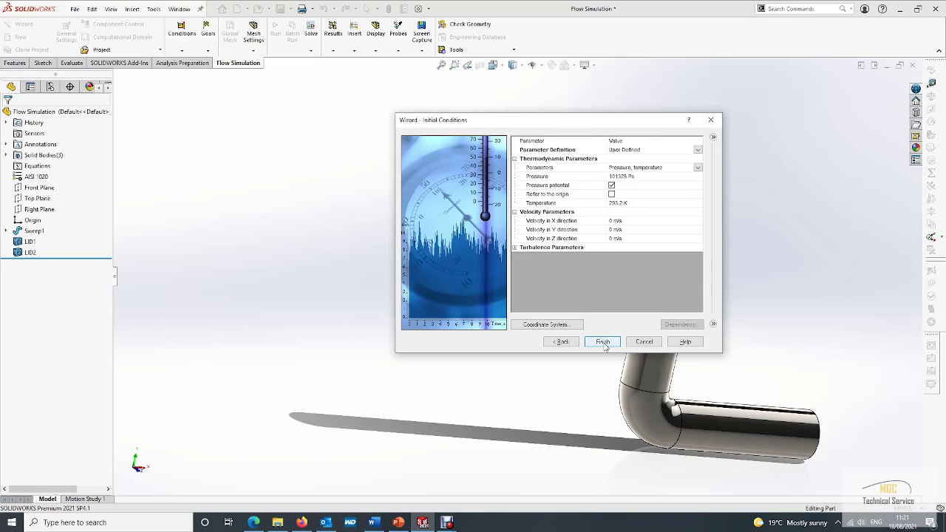
{"action": "left_click", "coordinate": [603, 342]}
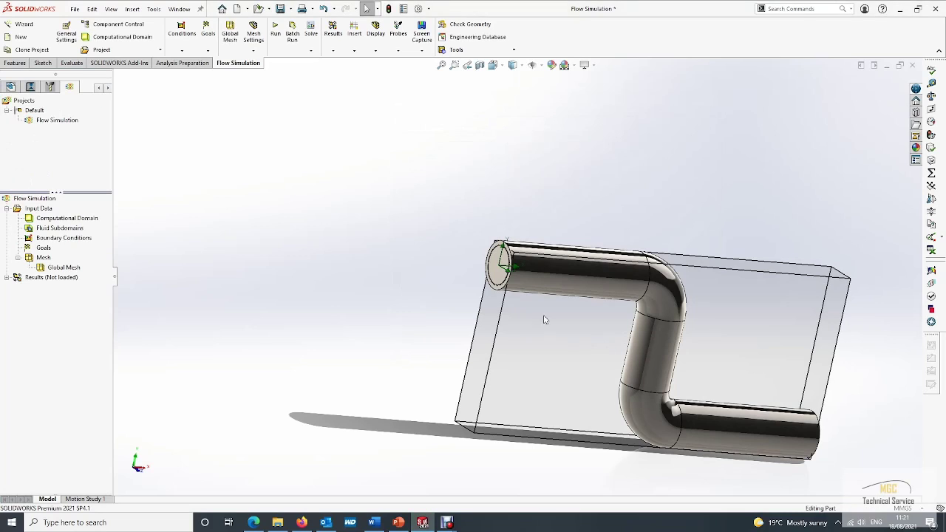
- Start a boundary condition on the inner lid face at the upper pipe end, using Select Other to reach it
{"action": "key", "text": "ctrl+1"}
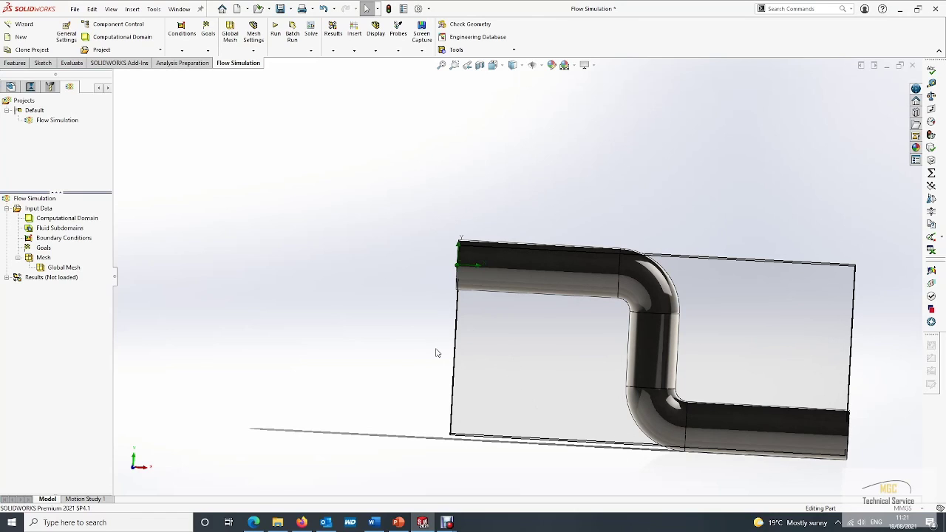
{"action": "middle_click_drag", "start_coordinate": [437, 353], "coordinate": [488, 394]}
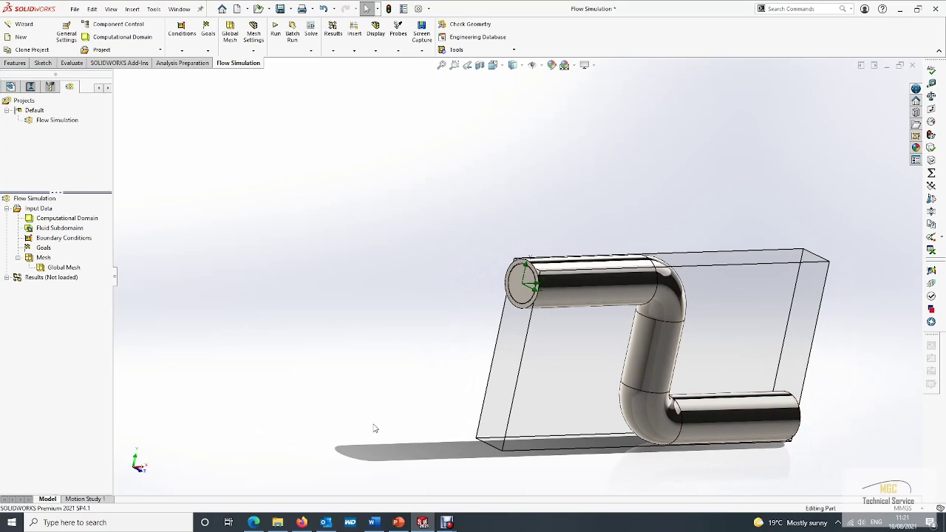
{"action": "right_click", "coordinate": [58, 240]}
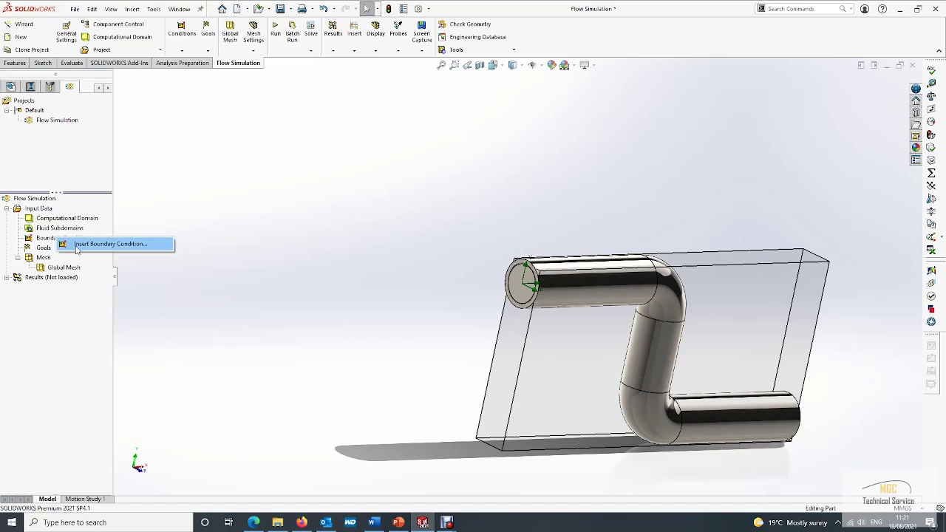
{"action": "left_click", "coordinate": [85, 245]}
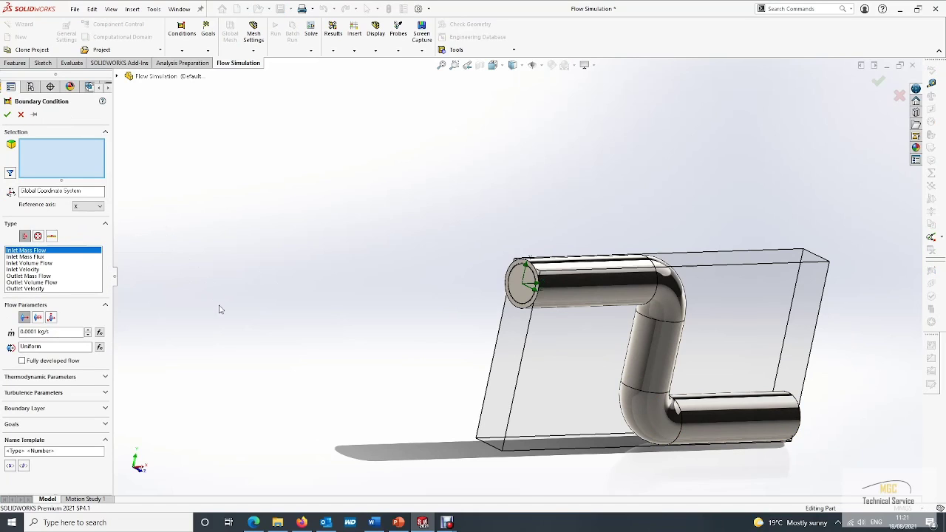
{"action": "middle_click_drag", "start_coordinate": [219, 309], "coordinate": [250, 331]}
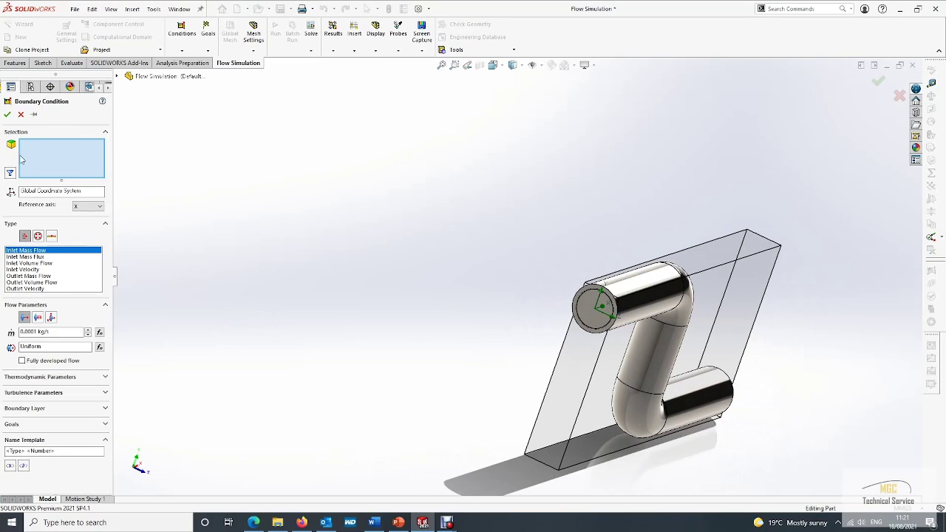
{"action": "right_click", "coordinate": [588, 305]}
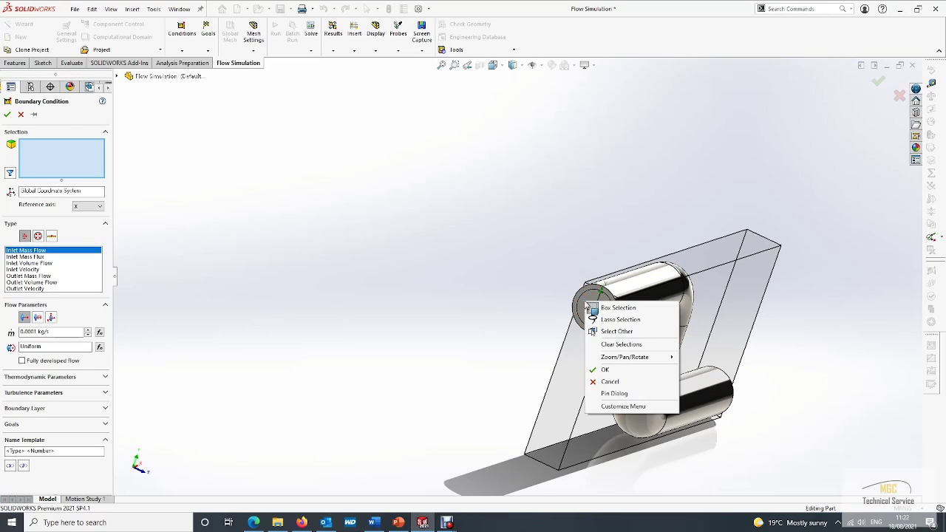
{"action": "left_click", "coordinate": [612, 332]}
{"action": "left_click", "coordinate": [640, 346]}
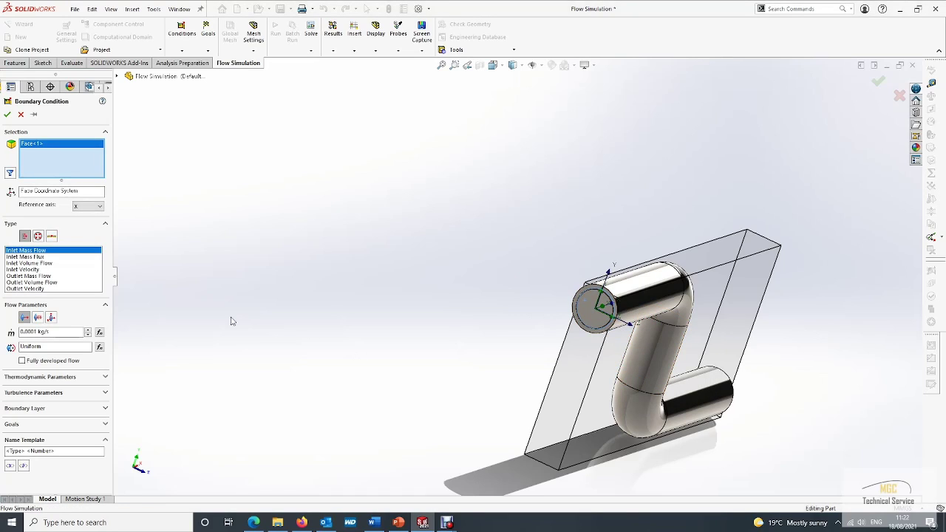
- Set the boundary condition type to Inlet Velocity at 5 m/s and name it "Inlet Velocity"
{"action": "left_click", "coordinate": [31, 270]}
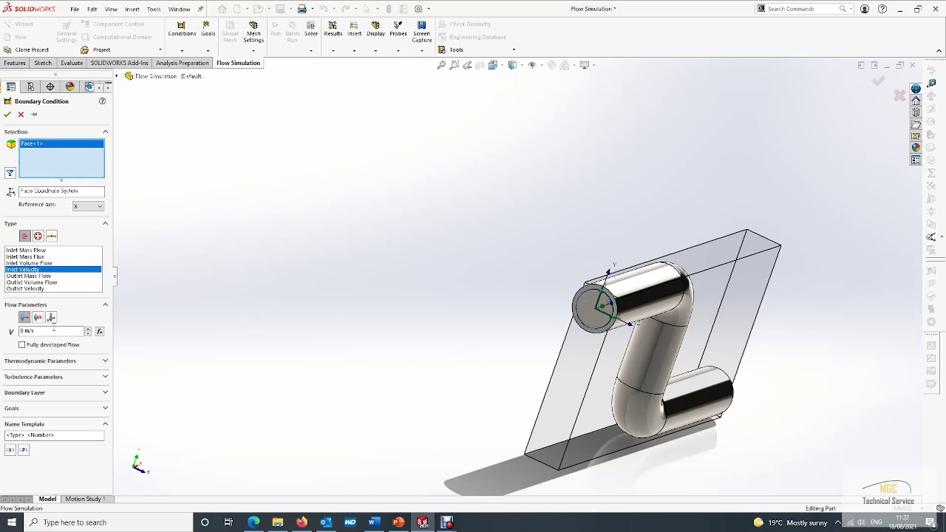
{"action": "double_click", "coordinate": [26, 330]}
{"action": "type", "text": "5"}
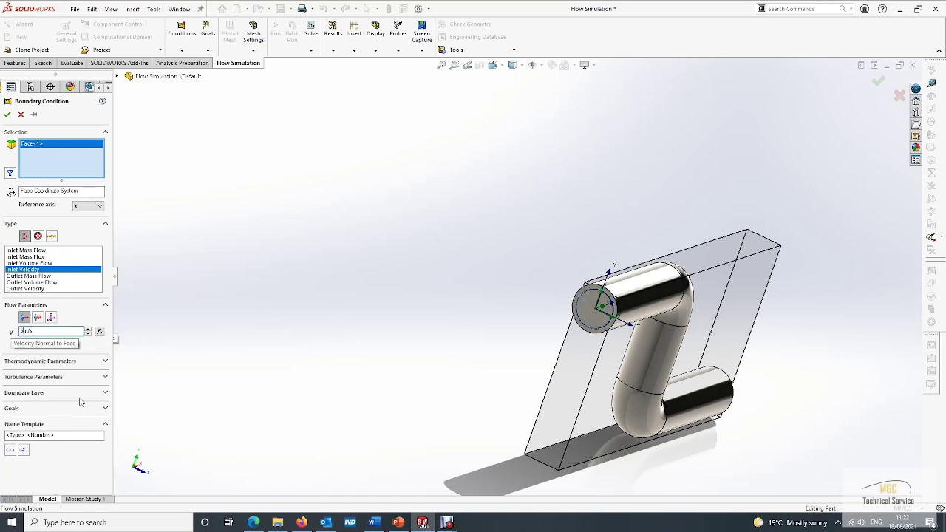
{"action": "left_click", "coordinate": [74, 434]}
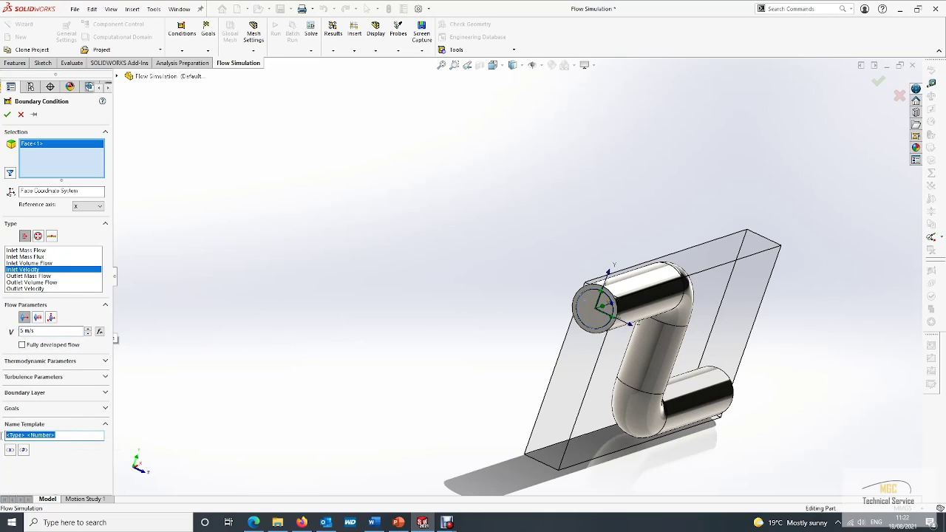
{"action": "key", "text": "BackSpace"}
- Add volume flow rate and static pressure goals to the inlet boundary condition and accept it
{"action": "left_click", "coordinate": [26, 411]}
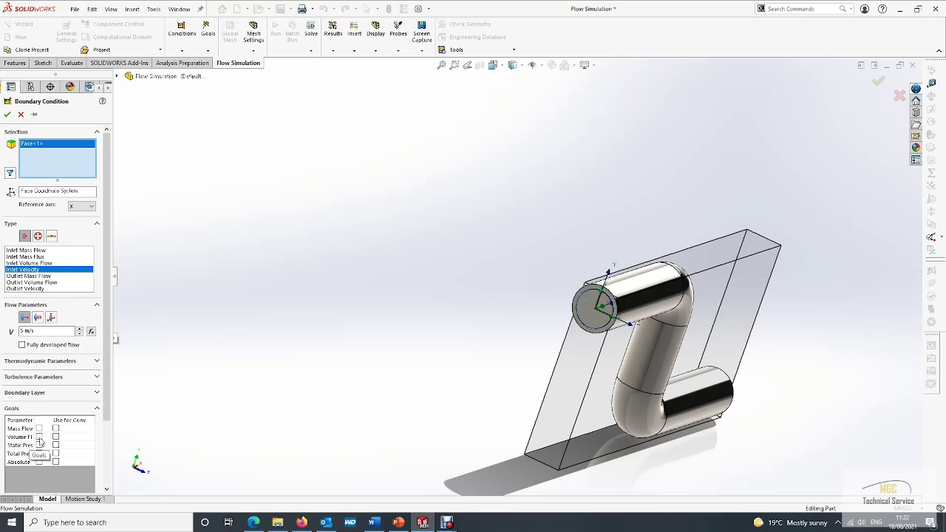
{"action": "left_click", "coordinate": [39, 437]}
{"action": "left_click", "coordinate": [39, 445]}
{"action": "left_click", "coordinate": [7, 114]}
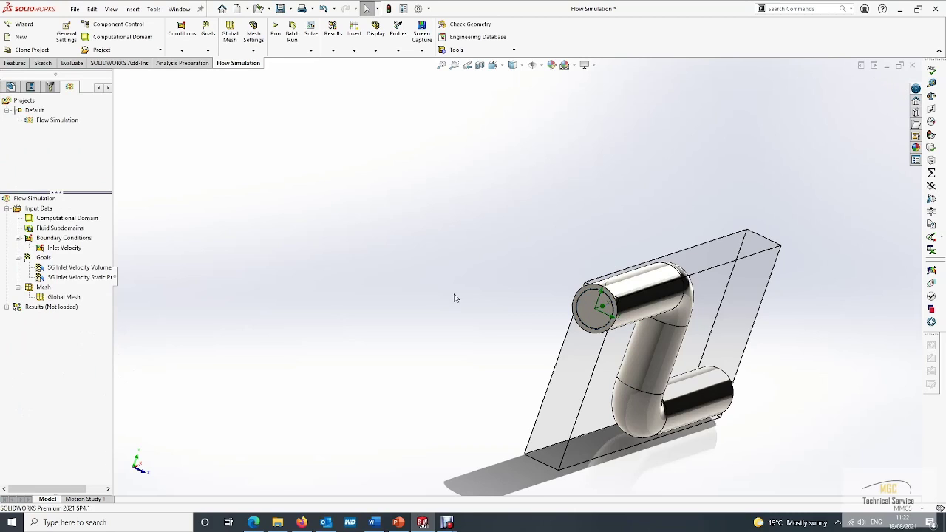
- Start another boundary condition on the inner lid face at the lower pipe end, using Select Other to reach it
{"action": "right_click", "coordinate": [77, 238]}
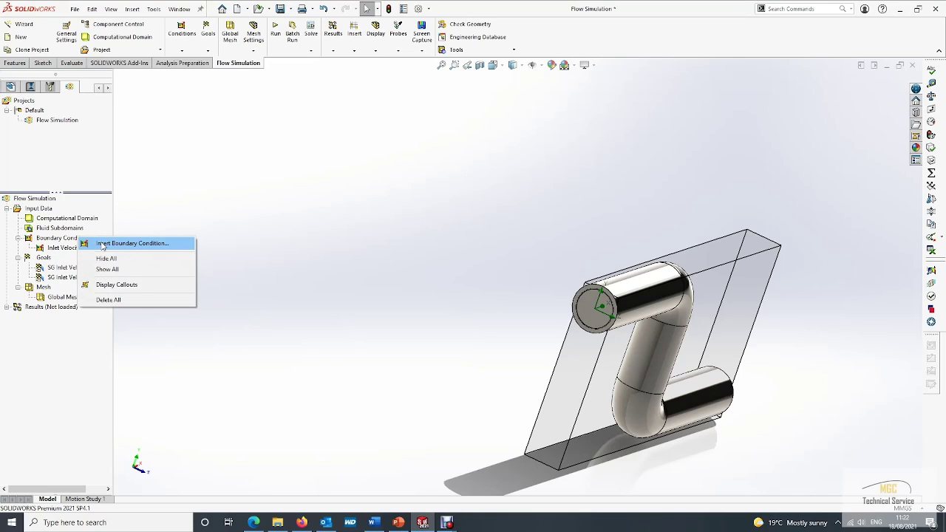
{"action": "left_click", "coordinate": [103, 247]}
{"action": "middle_click_drag", "start_coordinate": [665, 414], "coordinate": [562, 436]}
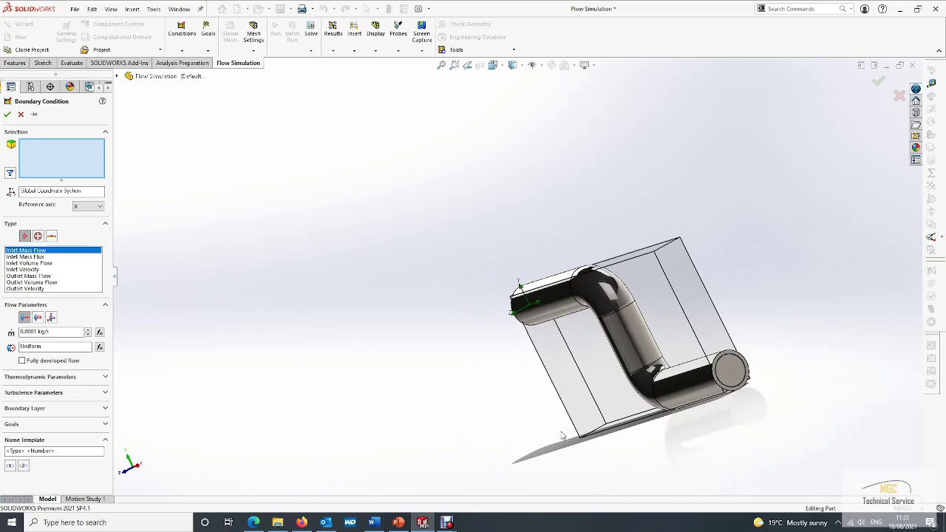
{"action": "right_click", "coordinate": [731, 376]}
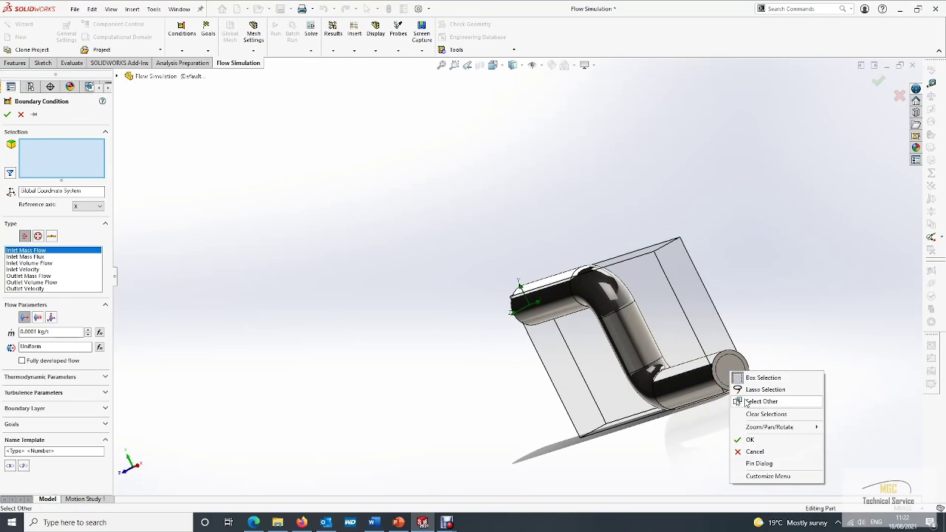
{"action": "left_click", "coordinate": [747, 403]}
{"action": "left_click", "coordinate": [787, 417]}
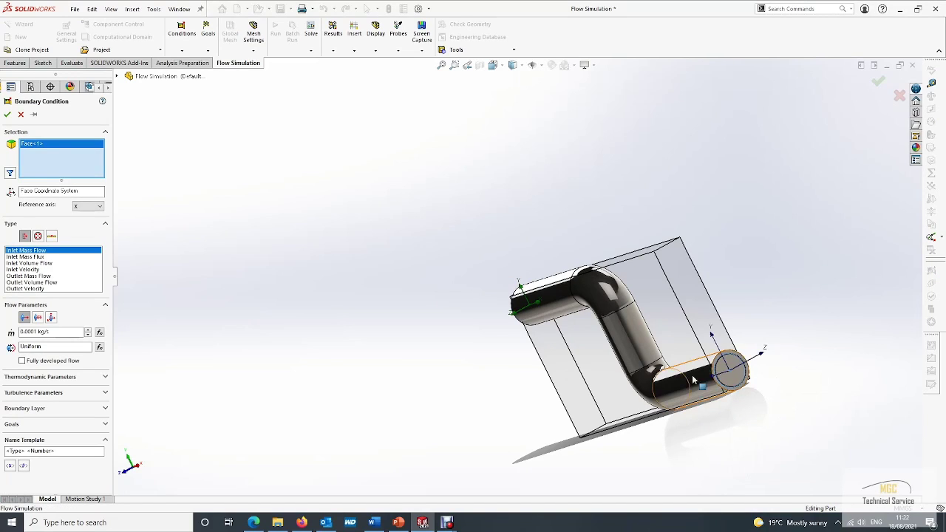
- Define an Environment Pressure condition named "Outlet Pressure", with volume flow rate and velocity goals, and accept it
{"action": "left_click", "coordinate": [38, 236]}
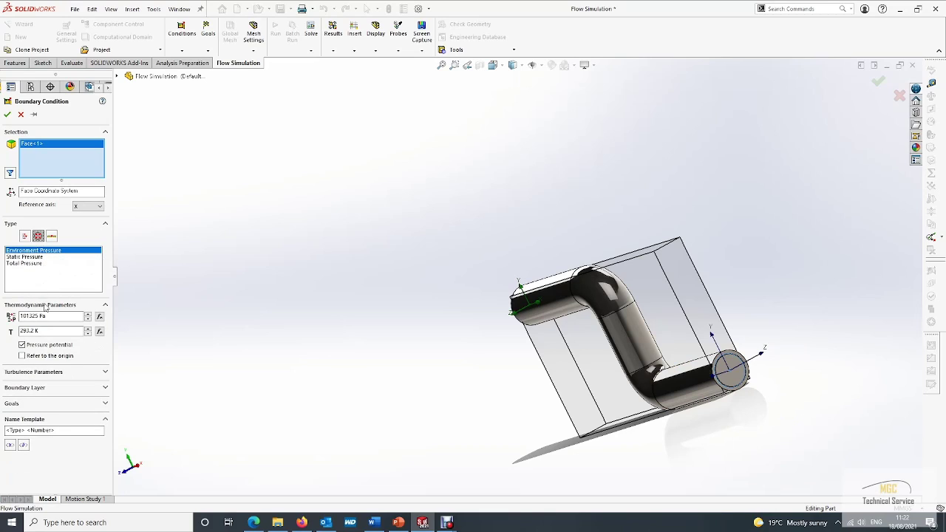
{"action": "double_click", "coordinate": [36, 431]}
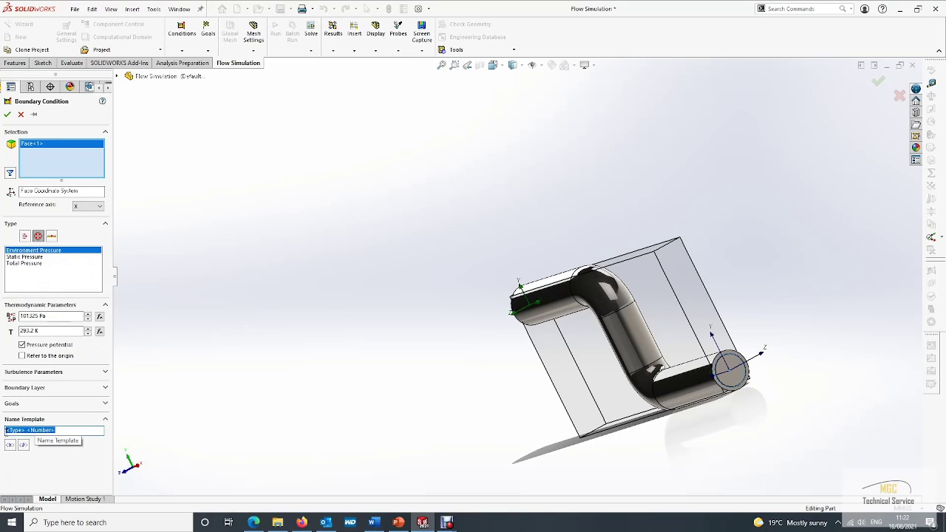
{"action": "type", "text": "Outlet Pressure"}
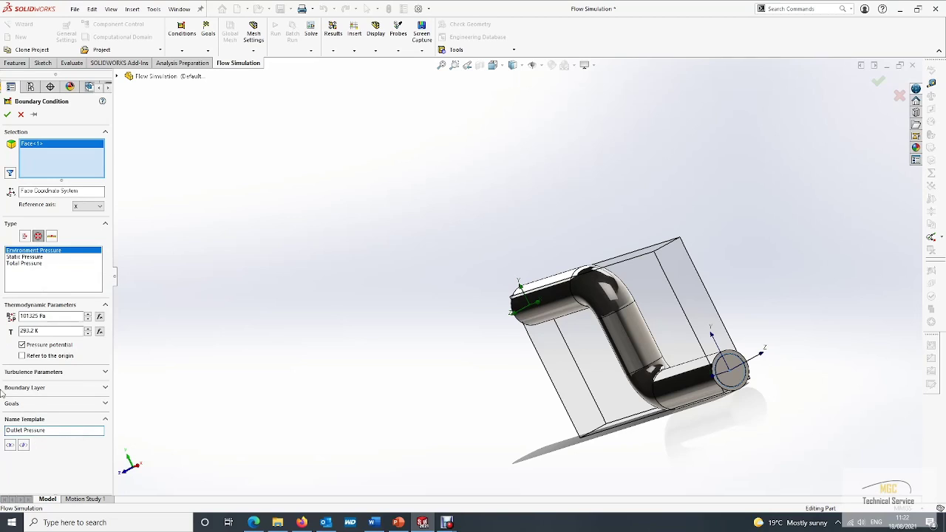
{"action": "left_click", "coordinate": [36, 403]}
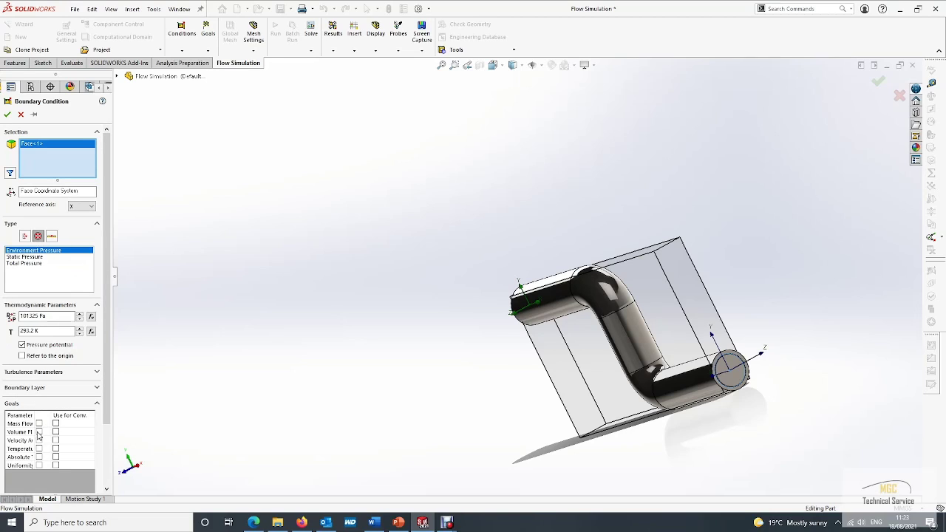
{"action": "left_click", "coordinate": [39, 432]}
{"action": "left_click", "coordinate": [7, 115]}
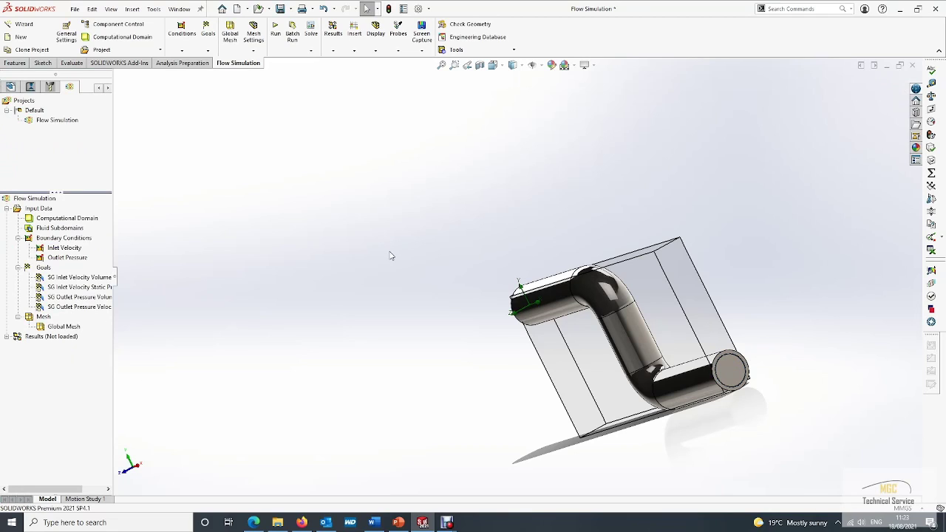
- Run a new calculation with results loading enabled, check the goal plot in the solver window and close that window
{"action": "key", "text": "ctrl+1"}
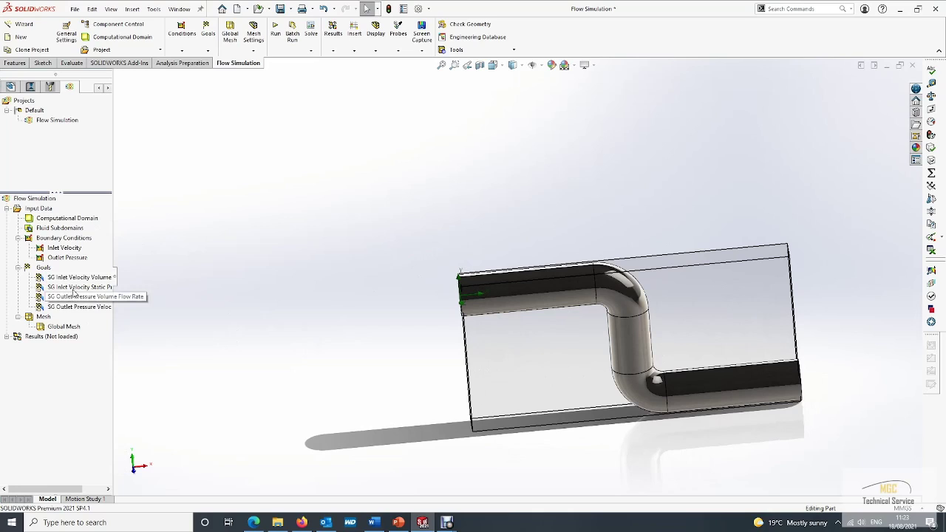
{"action": "left_click", "coordinate": [279, 34]}
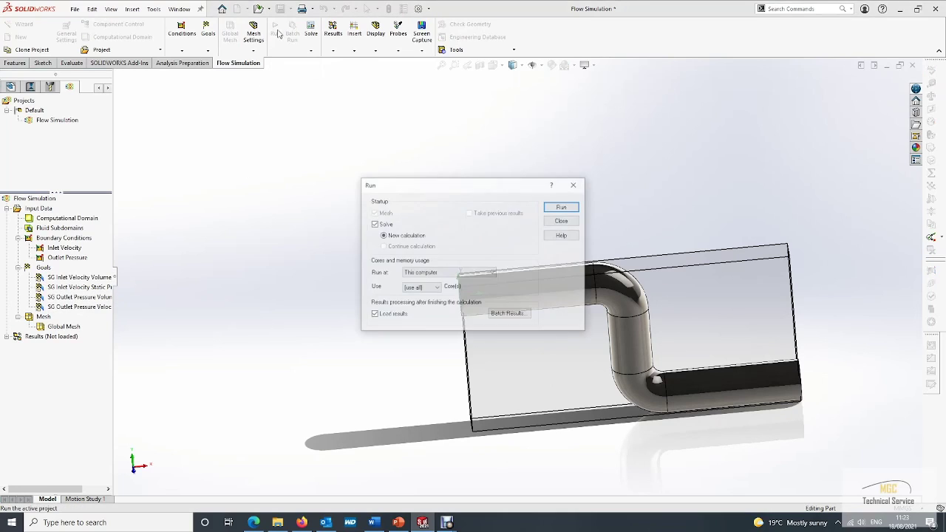
{"action": "left_click", "coordinate": [562, 208]}
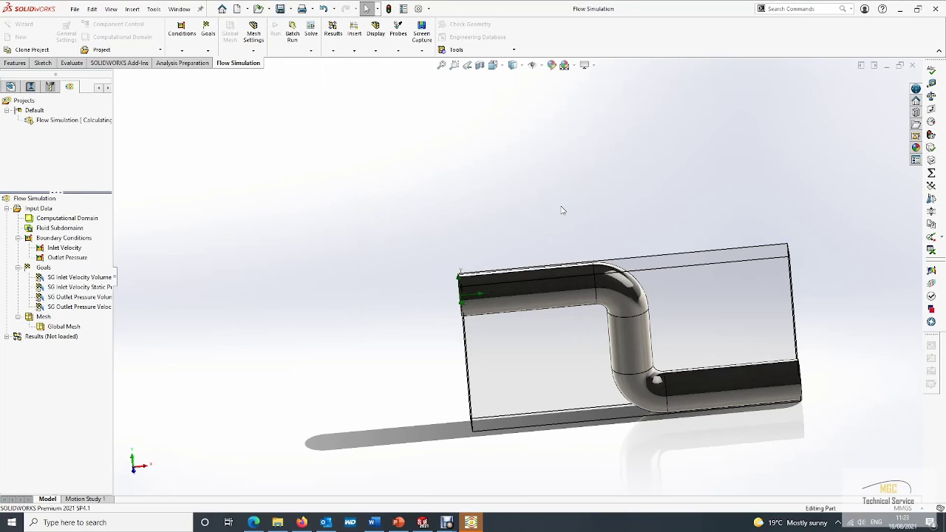
{"action": "left_click", "coordinate": [473, 523]}
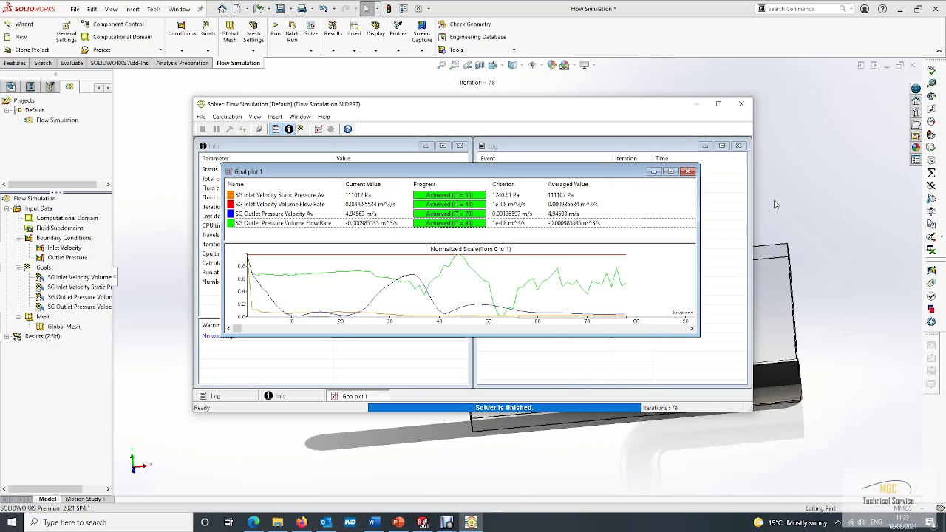
{"action": "key", "text": "alt+F4"}
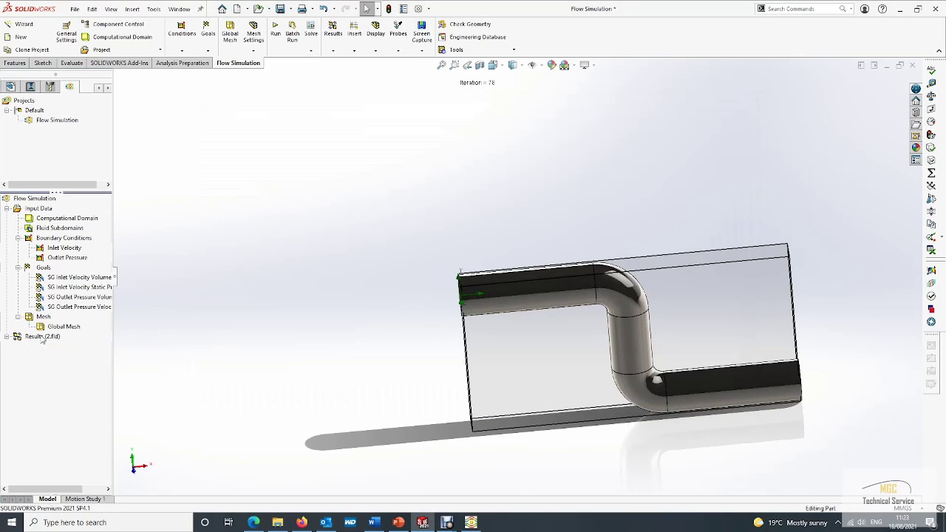
- Insert a flow trajectories plot with the inner face of the lid at the upper pipe end as starting face, using Select Other
{"action": "left_click", "coordinate": [7, 337]}
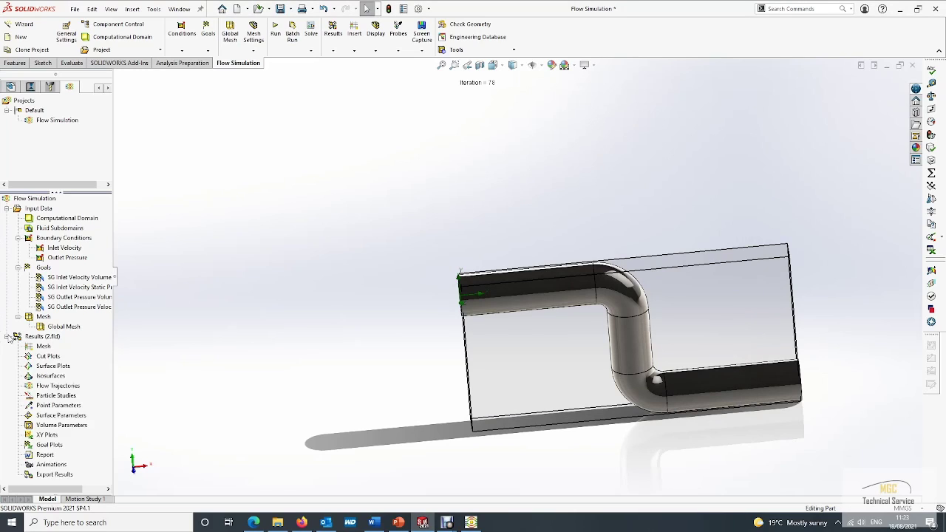
{"action": "right_click", "coordinate": [57, 388]}
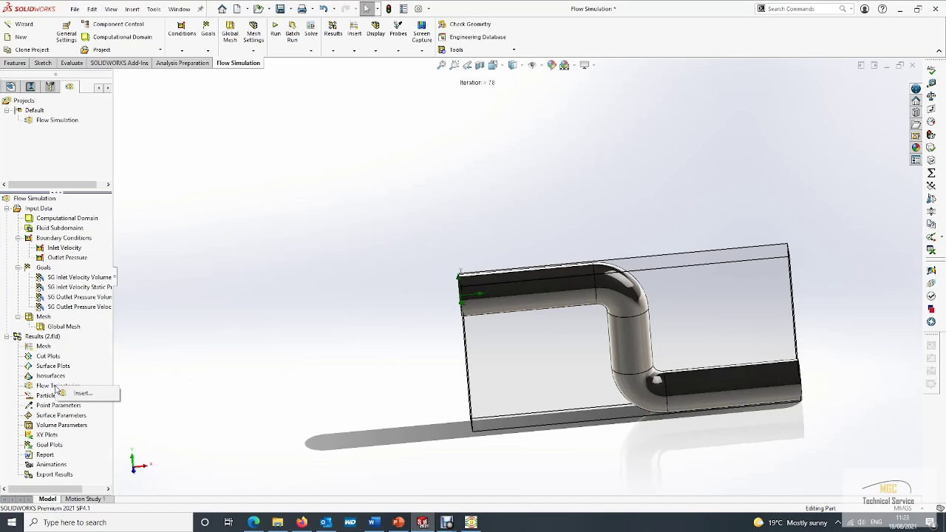
{"action": "left_click", "coordinate": [70, 395]}
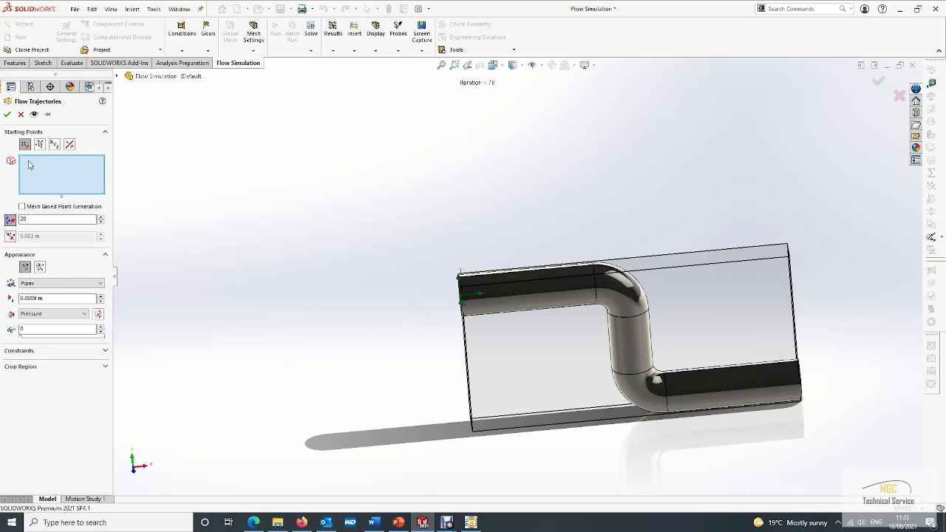
{"action": "middle_click_drag", "start_coordinate": [247, 332], "coordinate": [311, 334]}
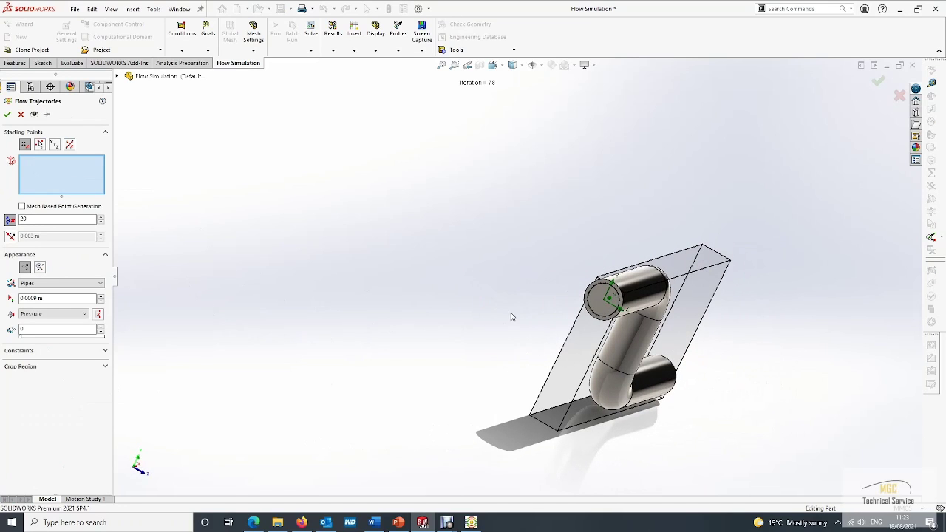
{"action": "right_click", "coordinate": [599, 296]}
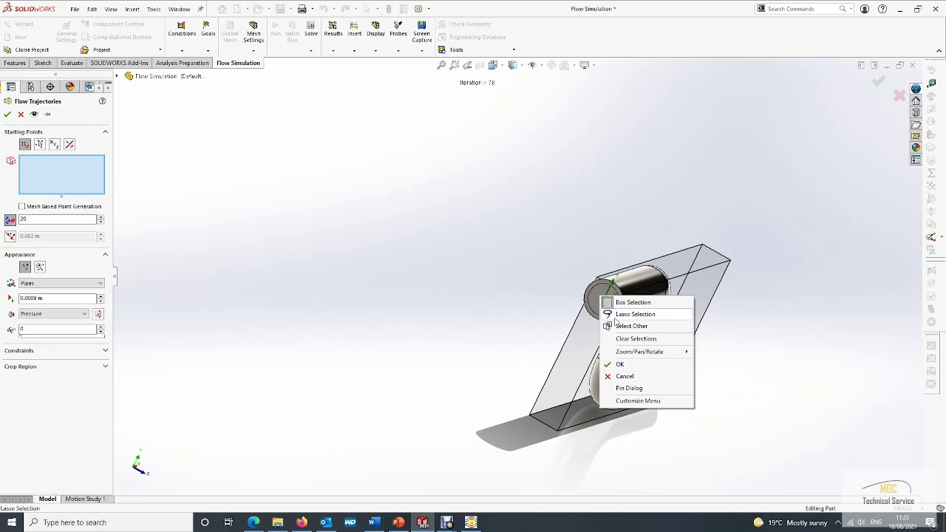
{"action": "left_click", "coordinate": [619, 326]}
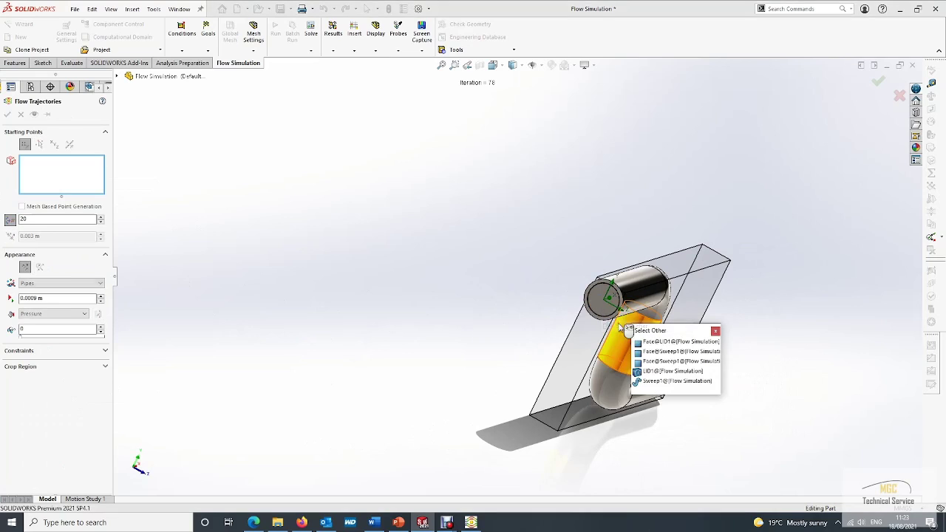
{"action": "left_click", "coordinate": [662, 345]}
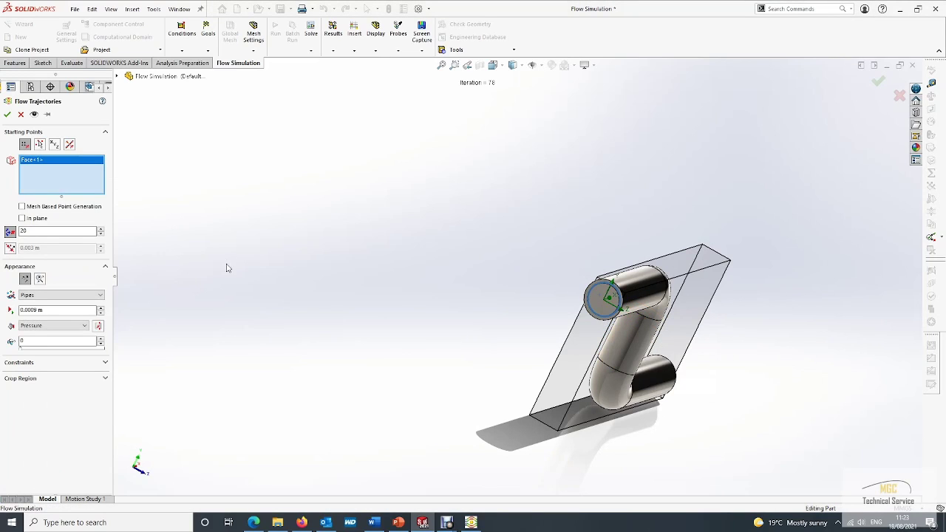
- Set the trajectories to 50 points, drawn as Pipes and coloured by Velocity, and accept the plot
{"action": "key", "text": "ctrl+1"}
{"action": "double_click", "coordinate": [22, 231]}
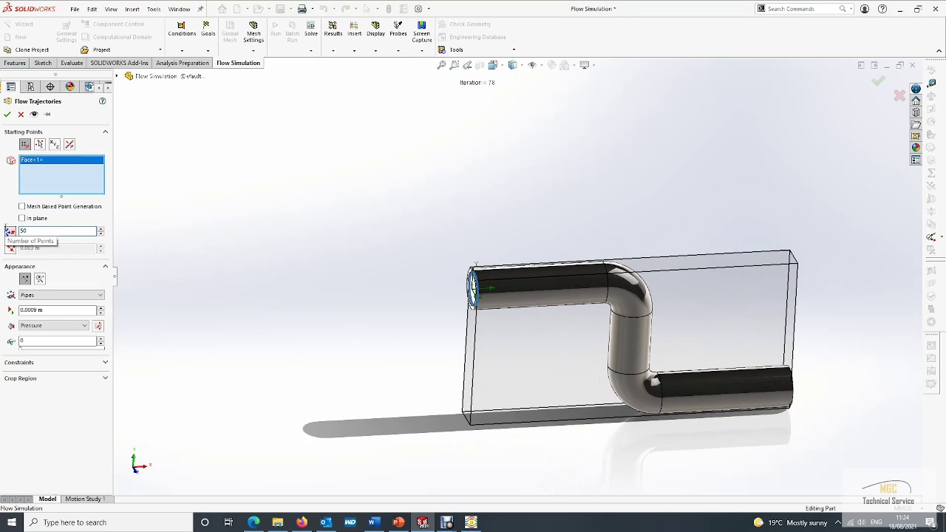
{"action": "left_click", "coordinate": [59, 296]}
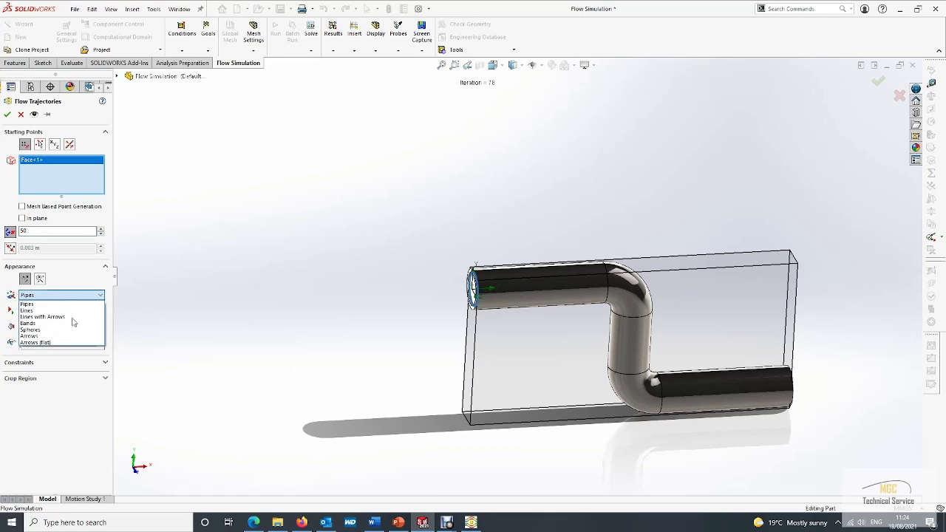
{"action": "left_click", "coordinate": [74, 304]}
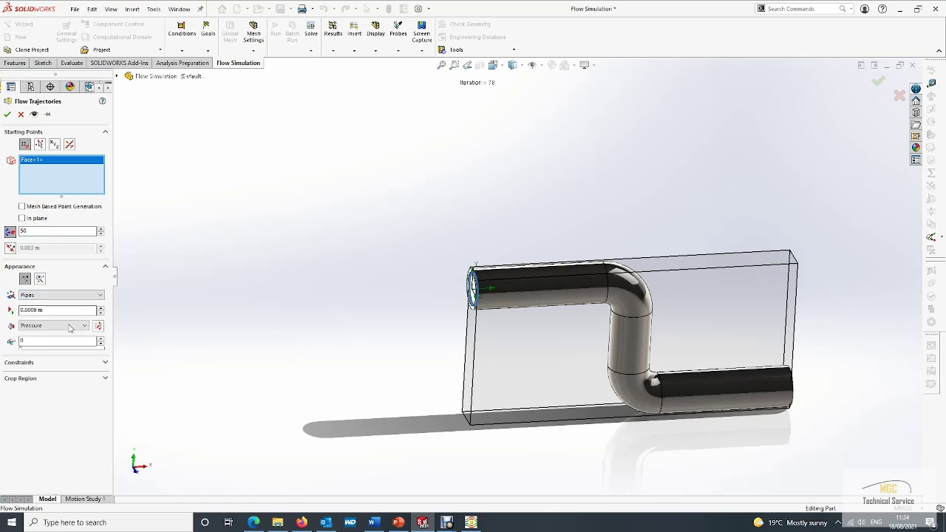
{"action": "left_click", "coordinate": [70, 327]}
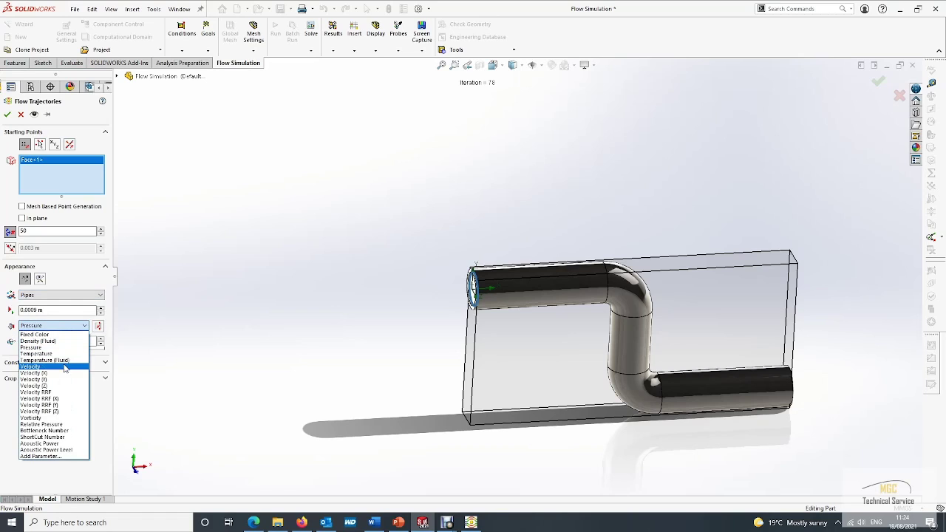
{"action": "left_click", "coordinate": [65, 367]}
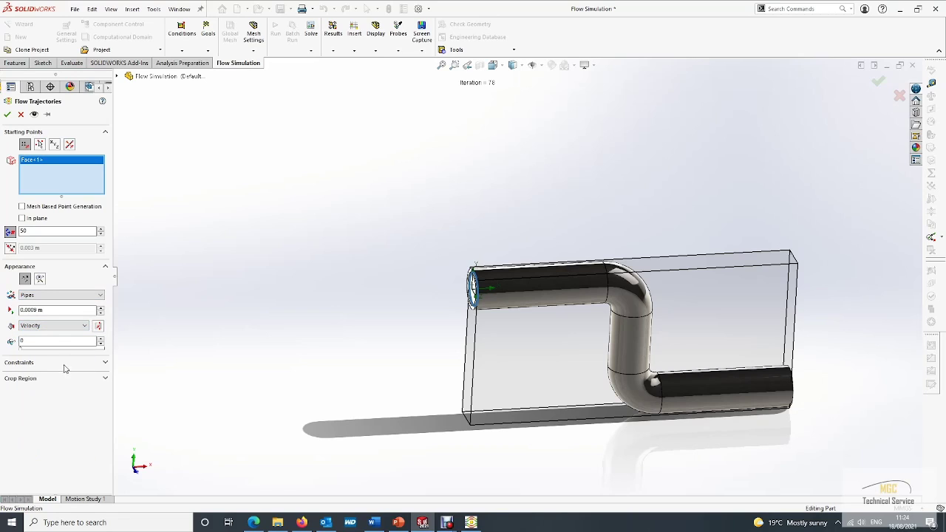
{"action": "left_click", "coordinate": [7, 114]}
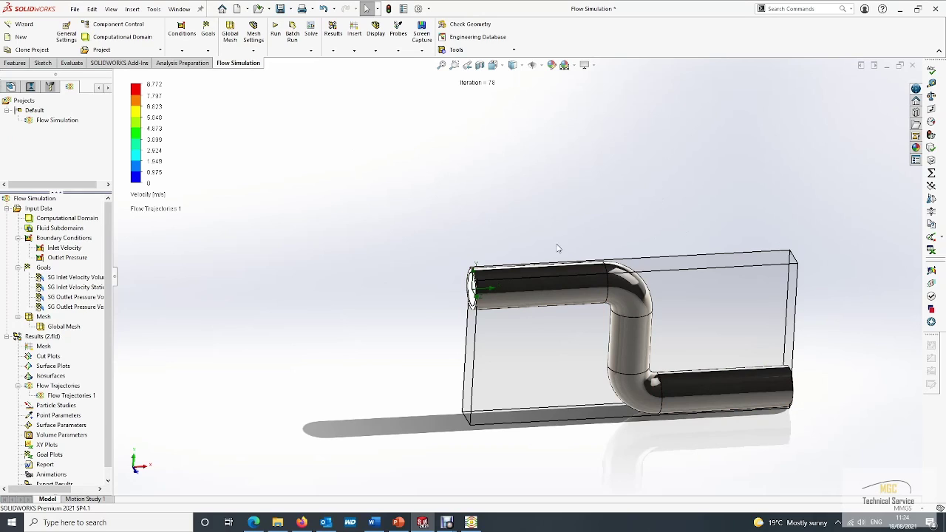
- Apply a model transparency of 0.50 to the pipe
{"action": "left_click", "coordinate": [380, 38]}
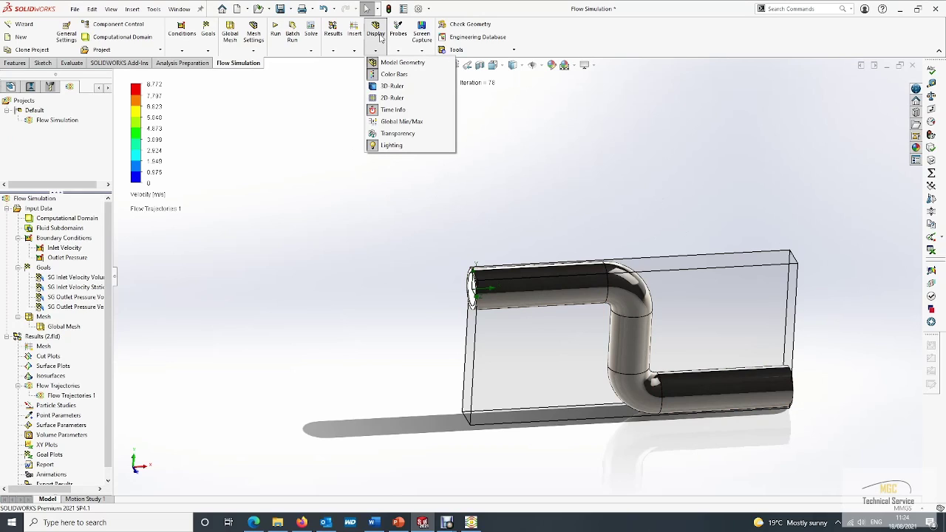
{"action": "left_click", "coordinate": [398, 134]}
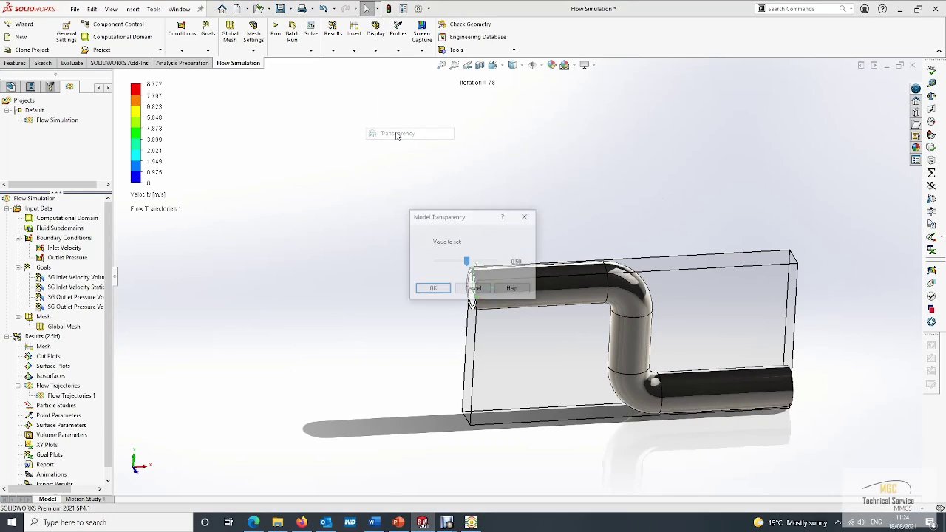
{"action": "left_click", "coordinate": [447, 289]}
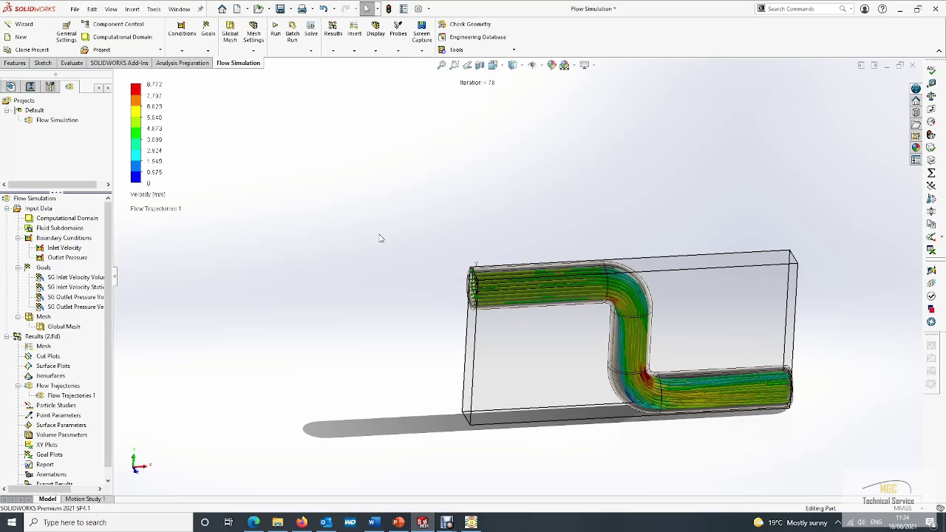
- Play the flow trajectories animation, and hide all flow trajectories after watching it
{"action": "right_click", "coordinate": [82, 397]}
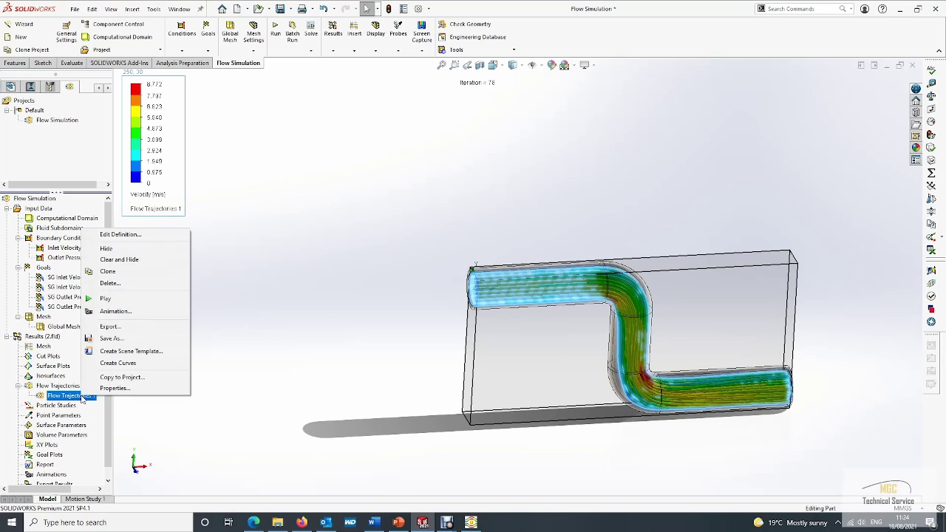
{"action": "left_click", "coordinate": [124, 301]}
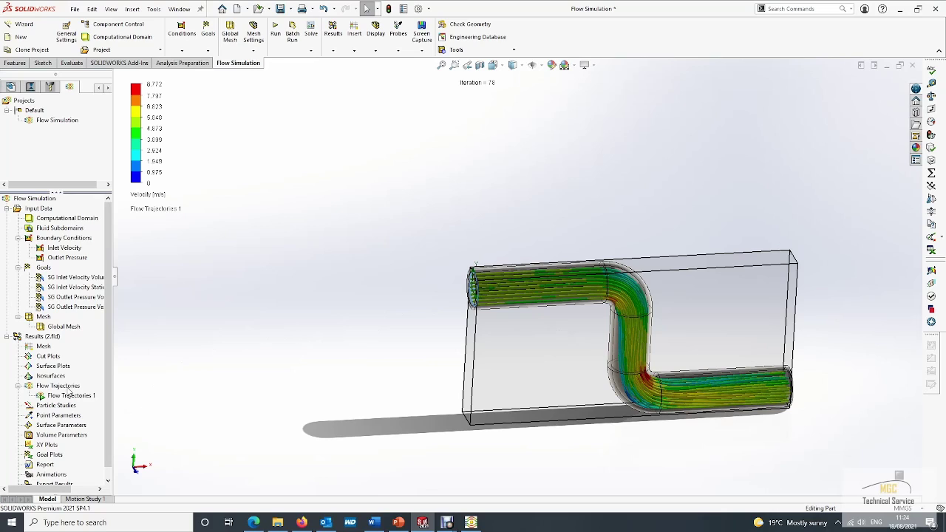
{"action": "right_click", "coordinate": [72, 386]}
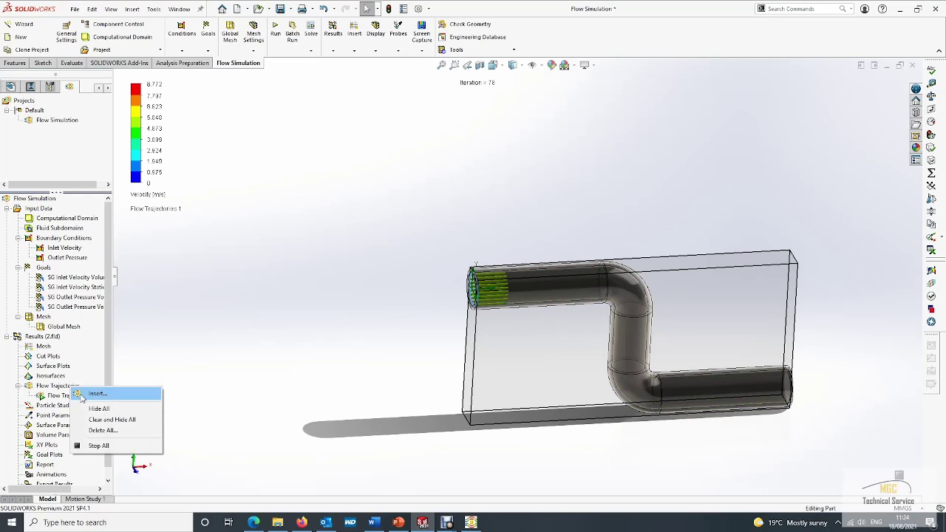
{"action": "left_click", "coordinate": [99, 409]}
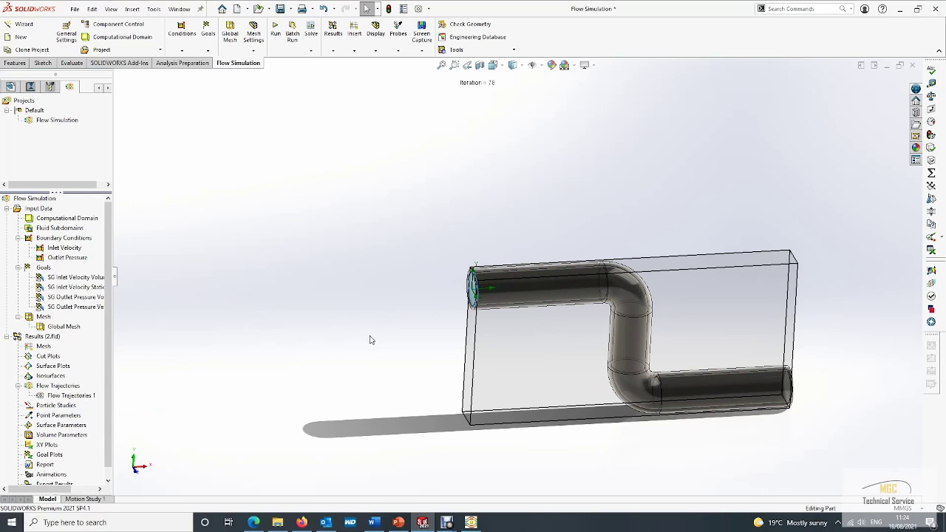
- Insert a surface plot that uses all faces, with contours showing Pressure, and accept it
{"action": "right_click", "coordinate": [71, 367]}
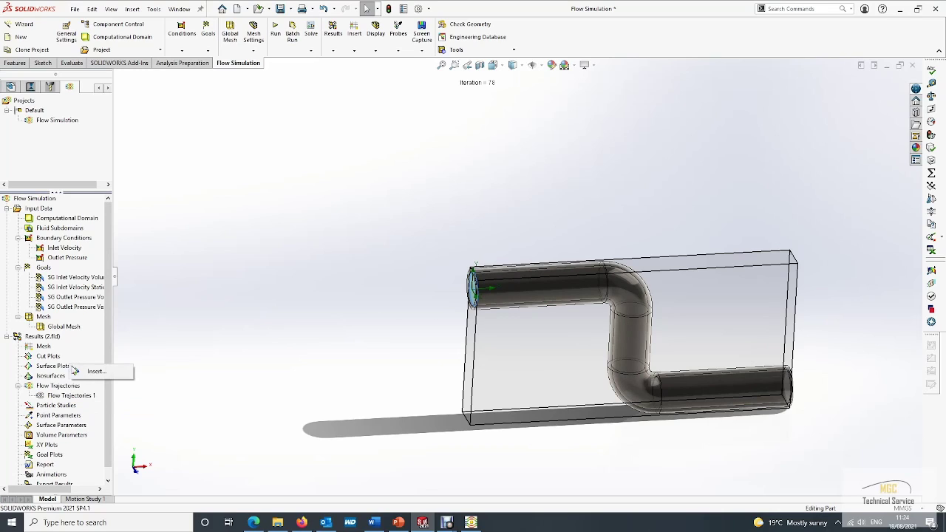
{"action": "left_click", "coordinate": [84, 371]}
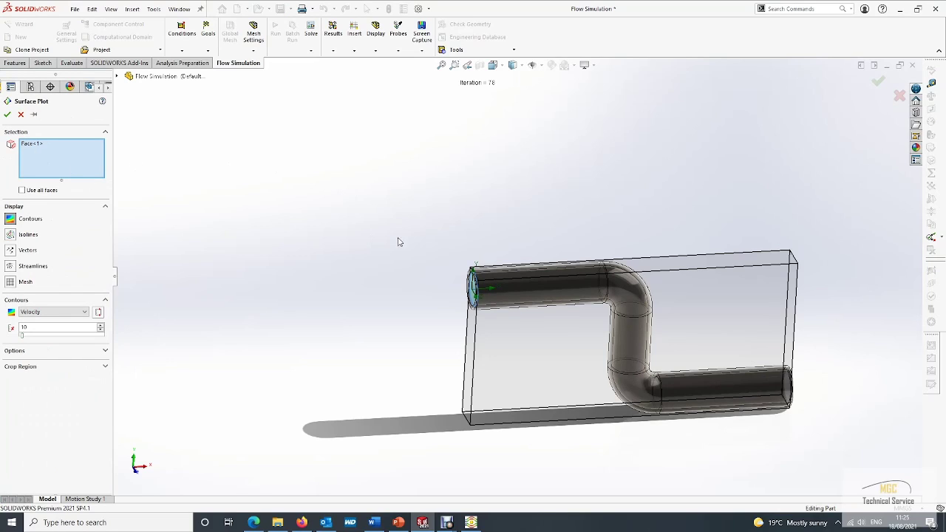
{"action": "left_click", "coordinate": [22, 190]}
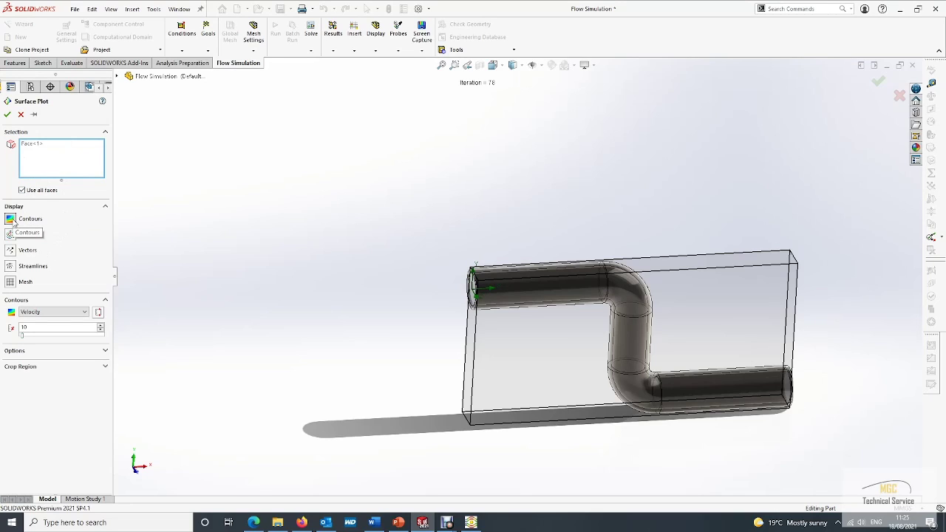
{"action": "left_click", "coordinate": [73, 312]}
{"action": "left_click", "coordinate": [71, 327]}
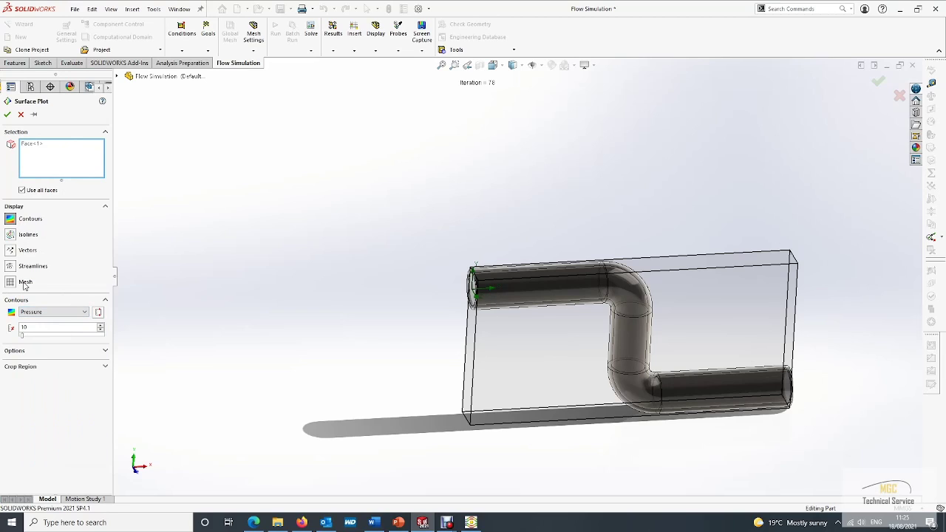
{"action": "left_click", "coordinate": [6, 114]}
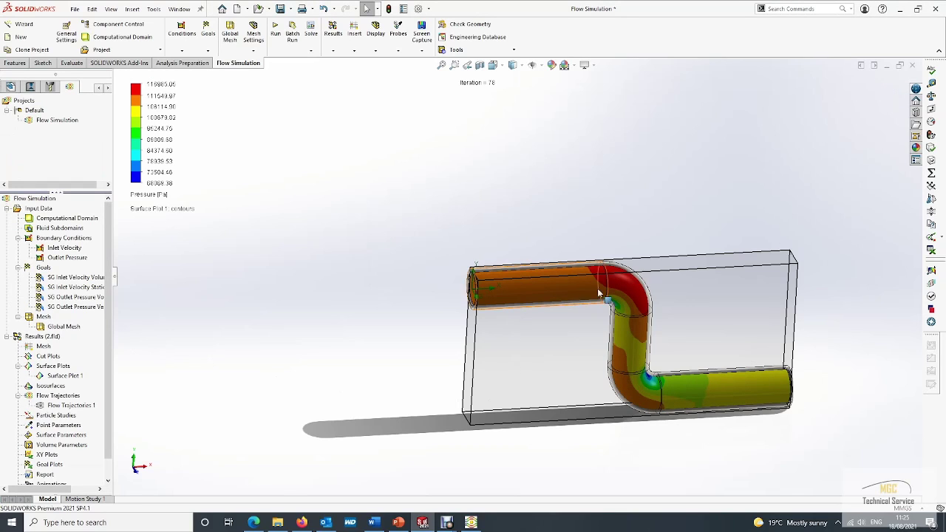
- Inspect the pressure surface plot on the pipe from the front and hide the computational domain
{"action": "middle_click_drag", "start_coordinate": [580, 398], "coordinate": [586, 320]}
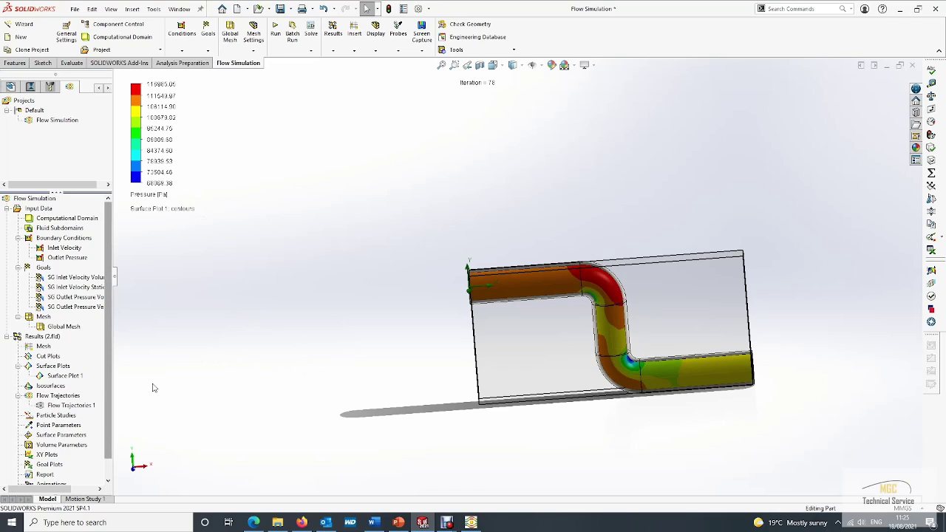
{"action": "middle_click_drag", "start_coordinate": [397, 356], "coordinate": [395, 331]}
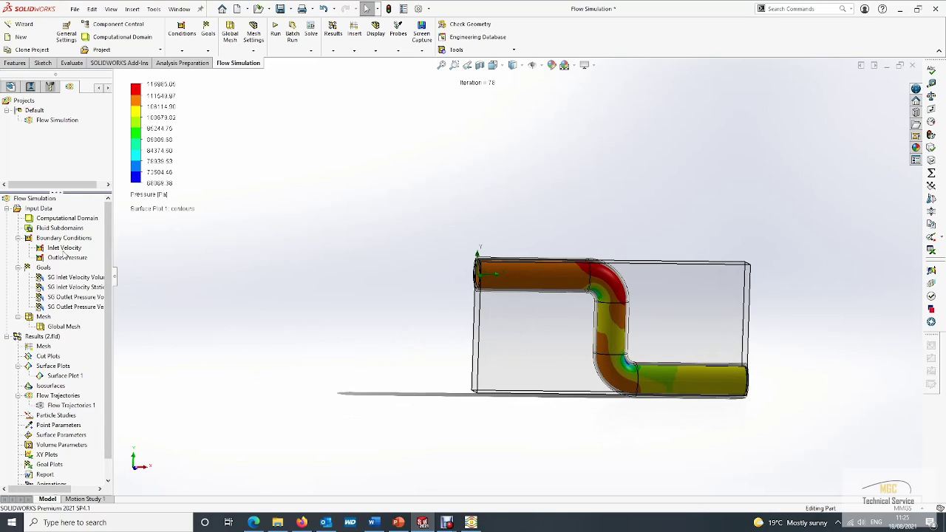
{"action": "left_click", "coordinate": [74, 219]}
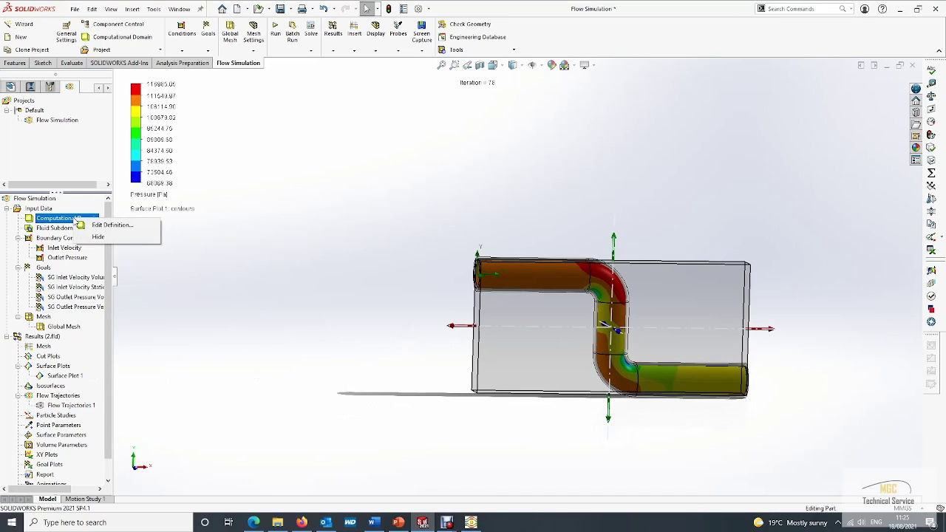
{"action": "left_click", "coordinate": [98, 236]}
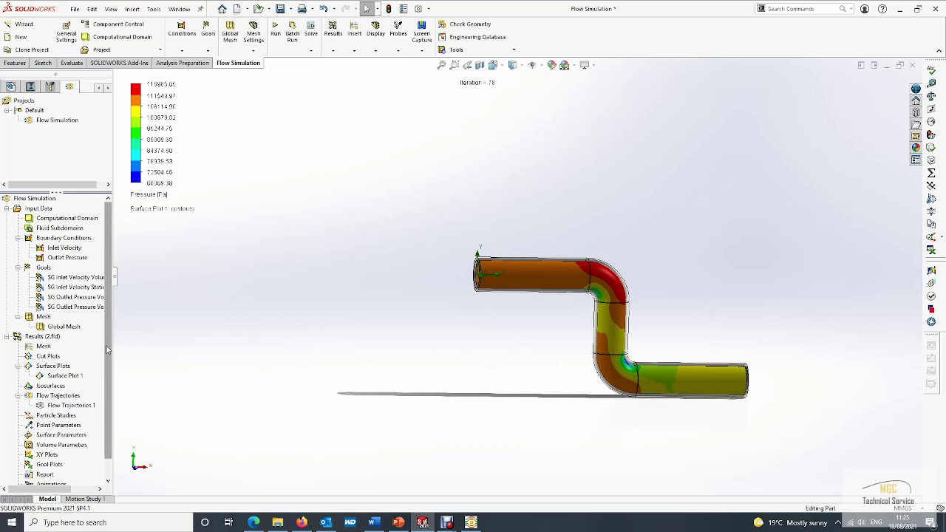
- Insert a goal plot that includes all goals and accept it
{"action": "scroll", "coordinate": [100, 354], "scroll_direction": "down", "scroll_amount": 1}
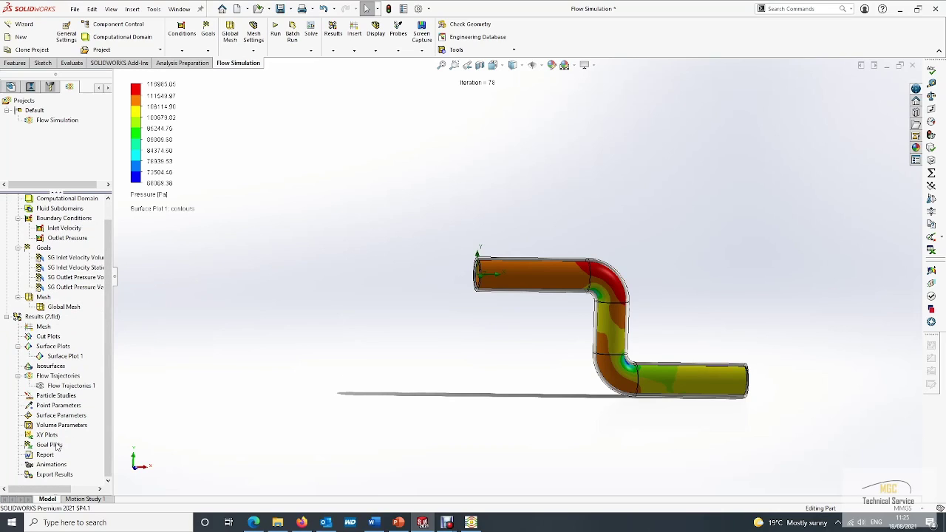
{"action": "right_click", "coordinate": [57, 446]}
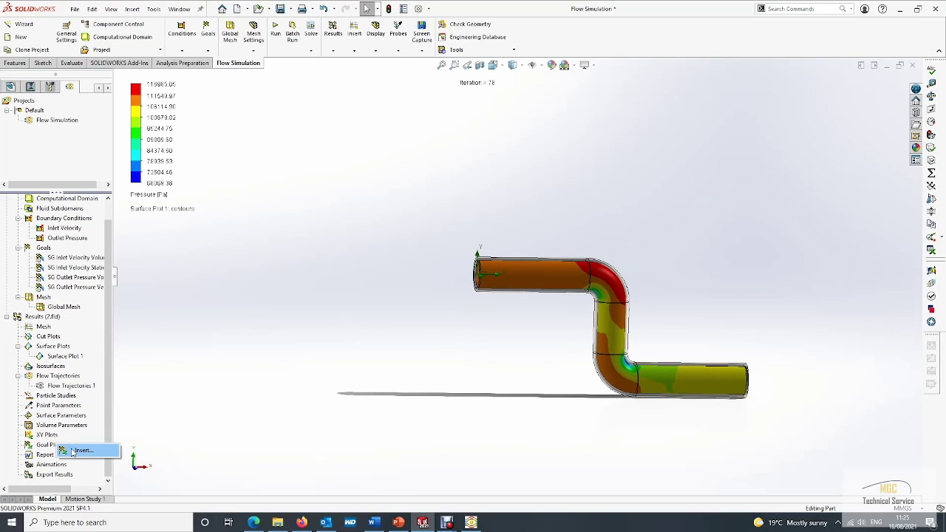
{"action": "left_click", "coordinate": [81, 451]}
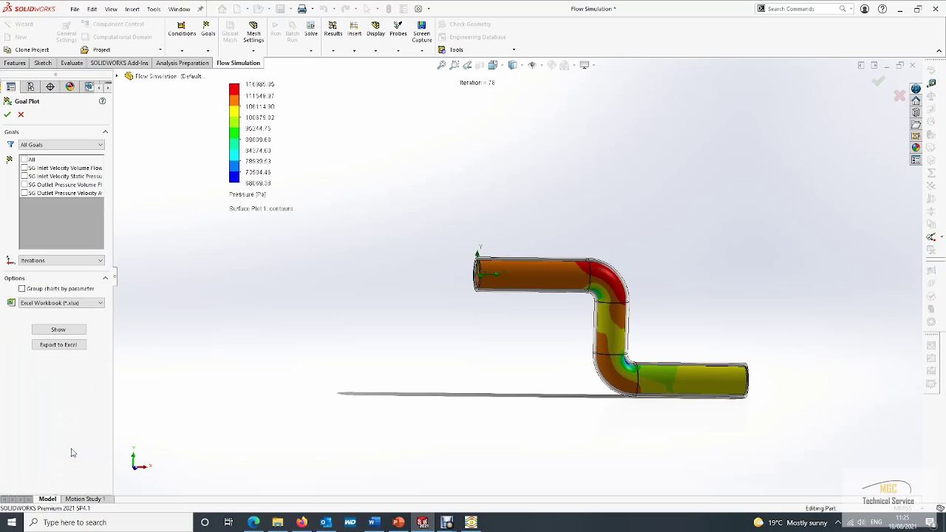
{"action": "left_click", "coordinate": [26, 159]}
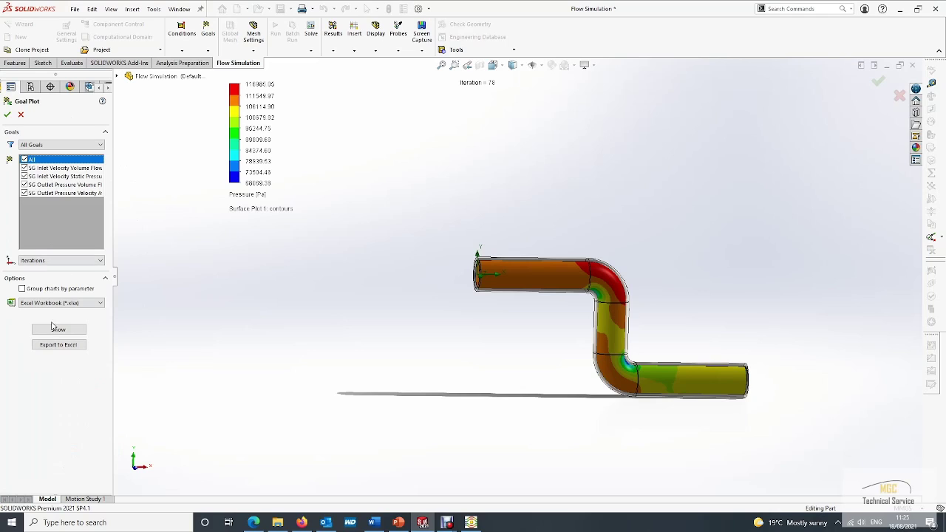
{"action": "left_click", "coordinate": [7, 115]}
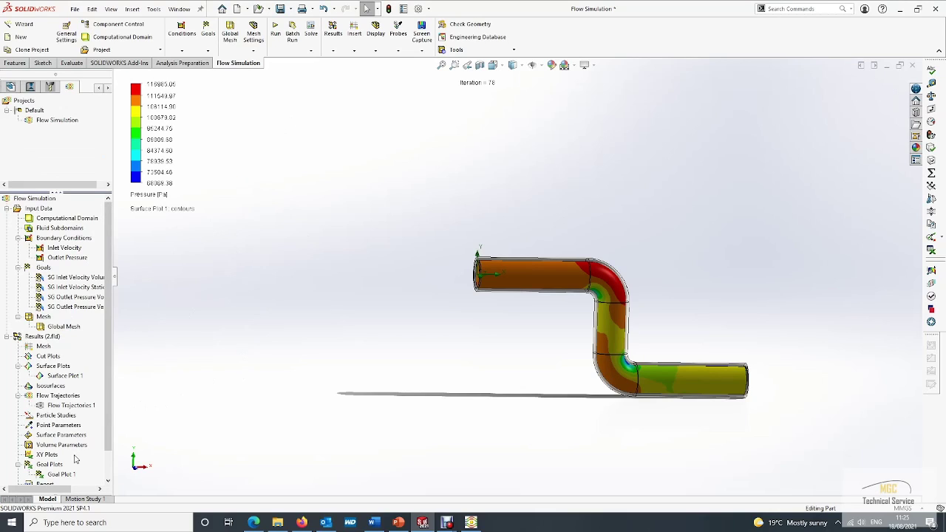
- Show the goal plot's chart over the model, then export all its goals to an Excel workbook and close the workbook
{"action": "right_click", "coordinate": [61, 475]}
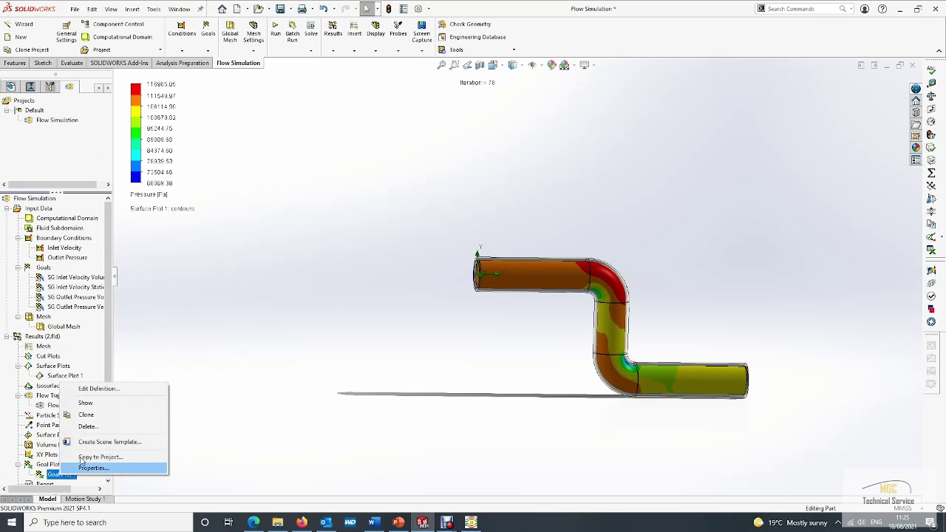
{"action": "left_click", "coordinate": [108, 409]}
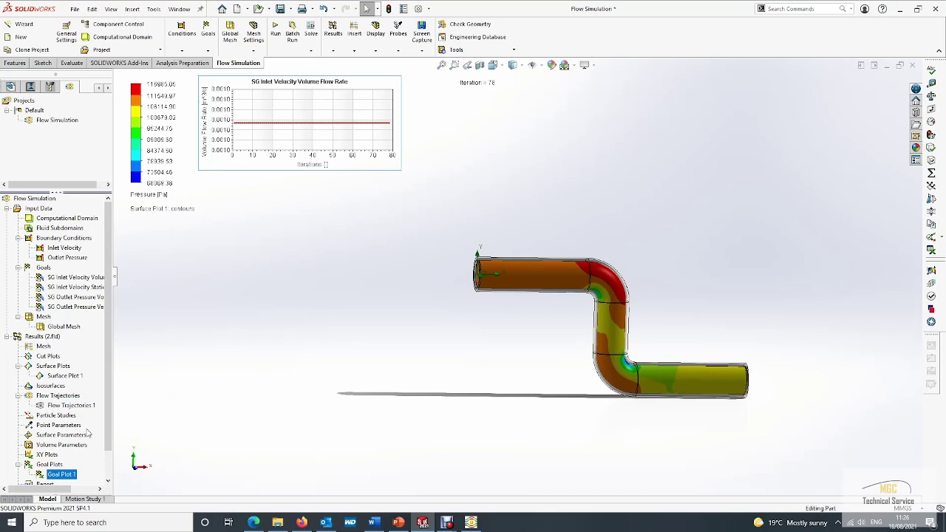
{"action": "right_click", "coordinate": [67, 477]}
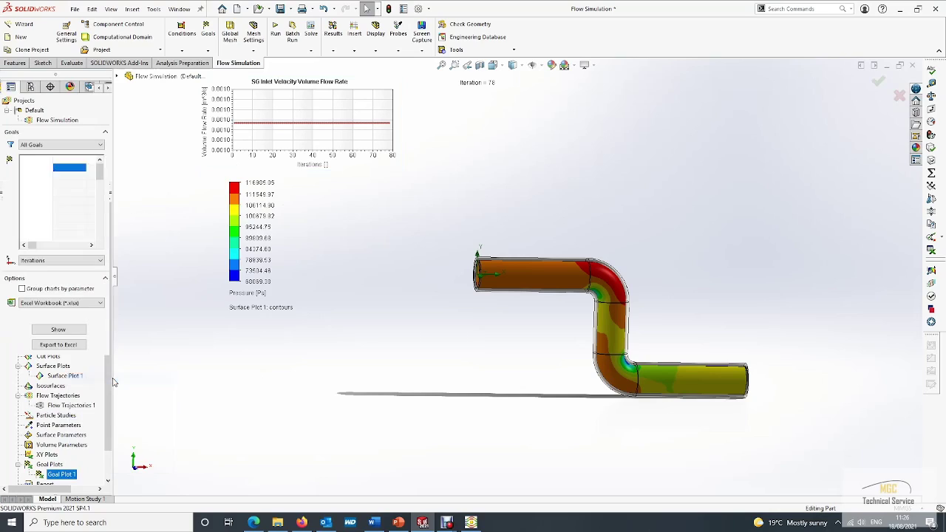
{"action": "left_click", "coordinate": [104, 378]}
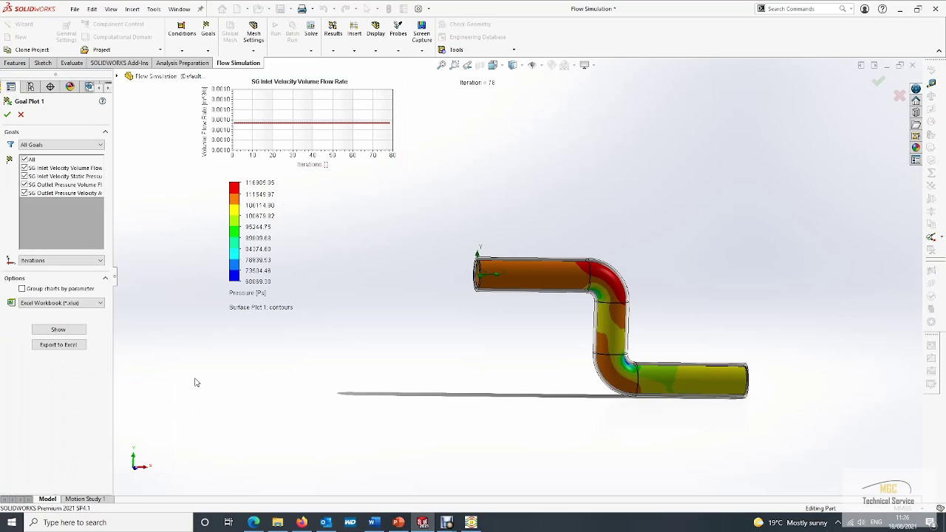
{"action": "left_click", "coordinate": [55, 346]}
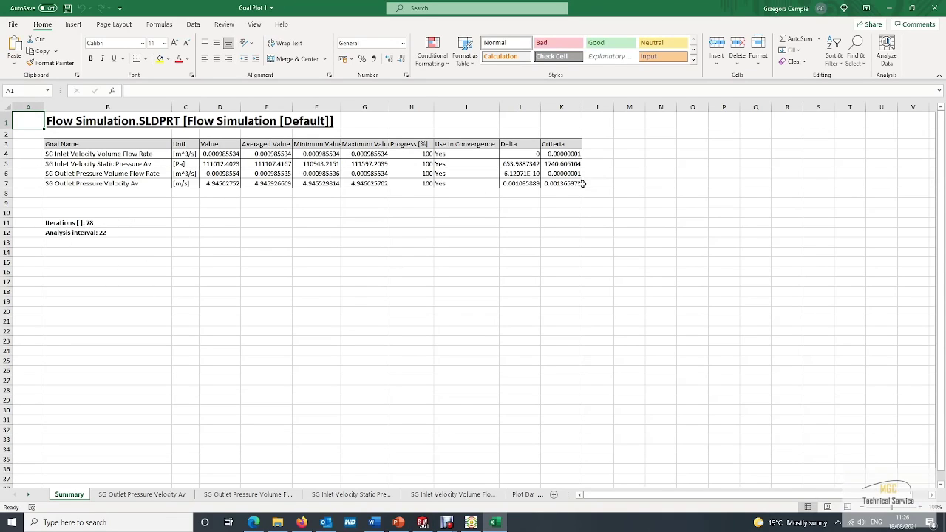
{"action": "left_click", "coordinate": [929, 9]}
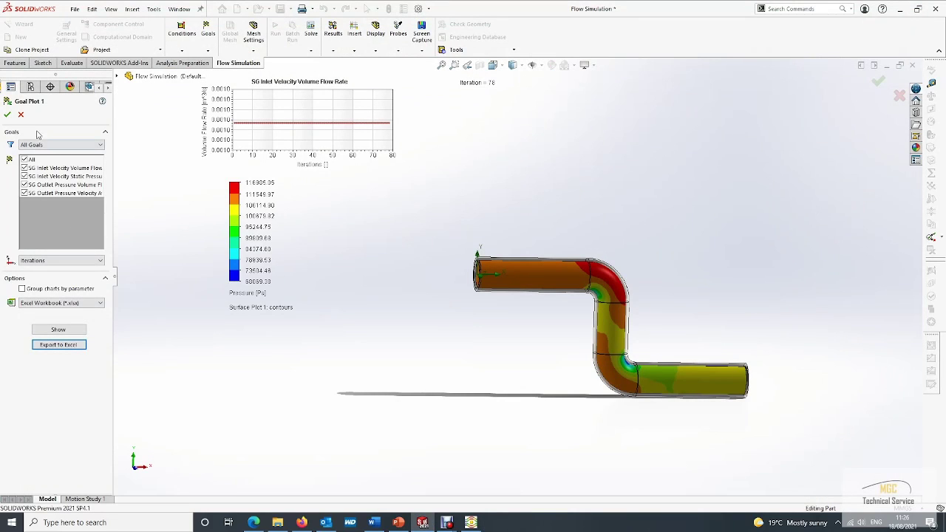
{"action": "left_click", "coordinate": [8, 115]}
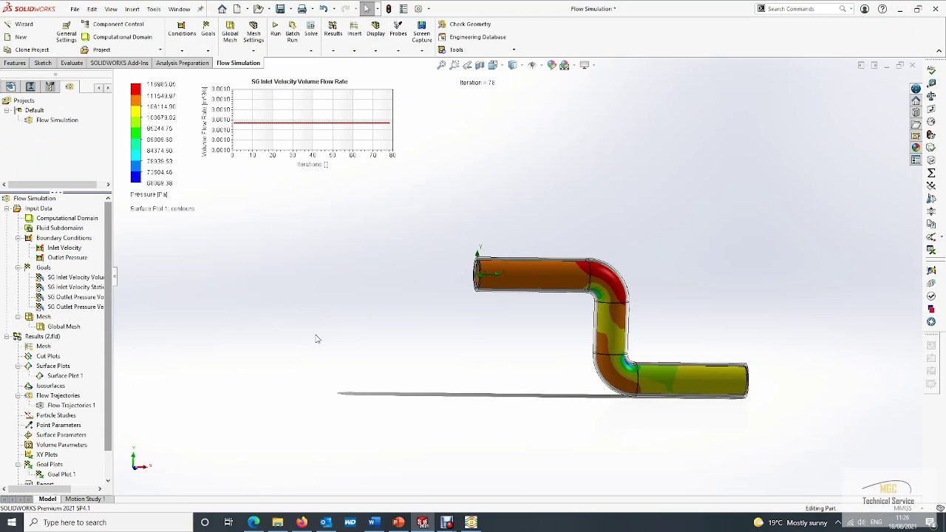
- Start a report from the simulation results with a new Word document as its target
{"action": "scroll", "coordinate": [78, 387], "scroll_direction": "down", "scroll_amount": 1}
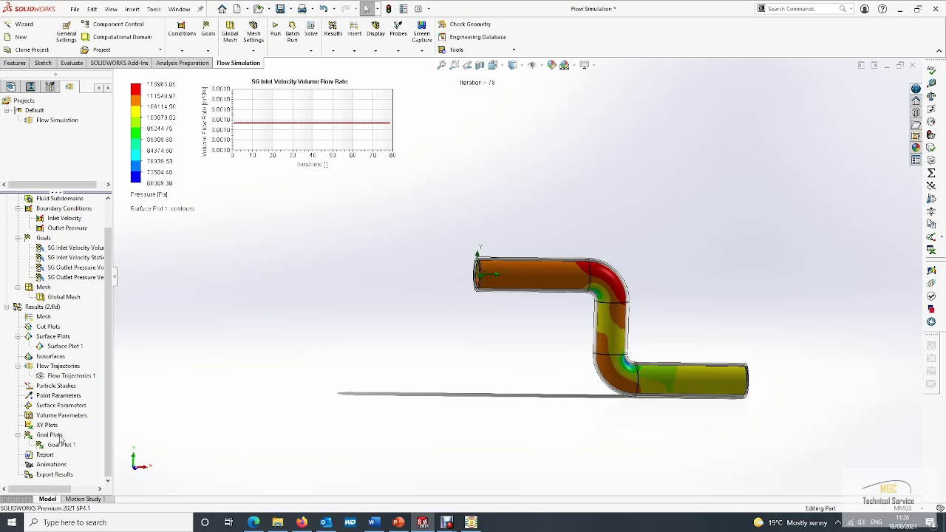
{"action": "right_click", "coordinate": [45, 457]}
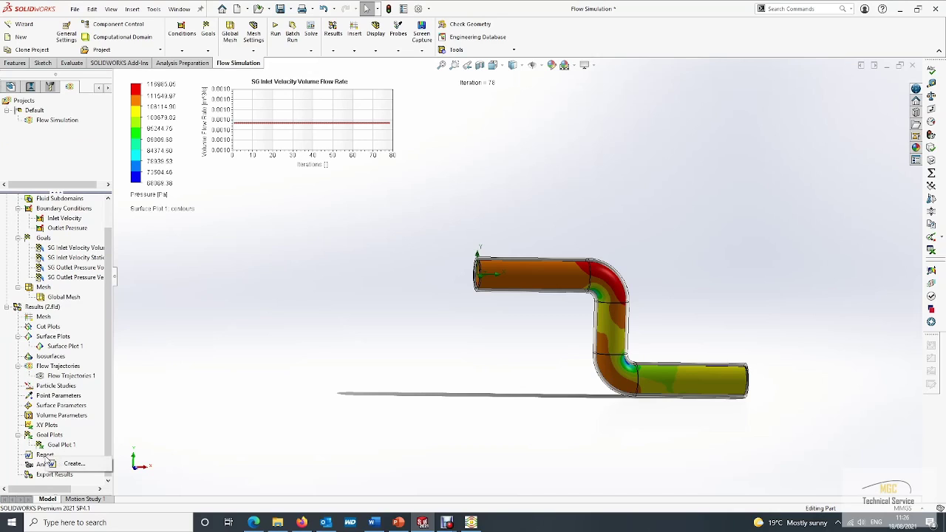
{"action": "left_click", "coordinate": [71, 464]}
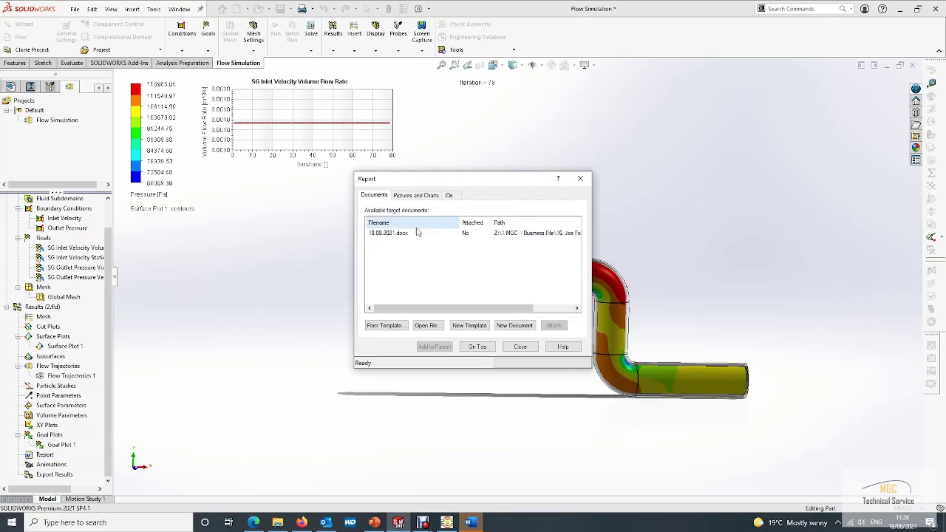
{"action": "left_click", "coordinate": [513, 330]}
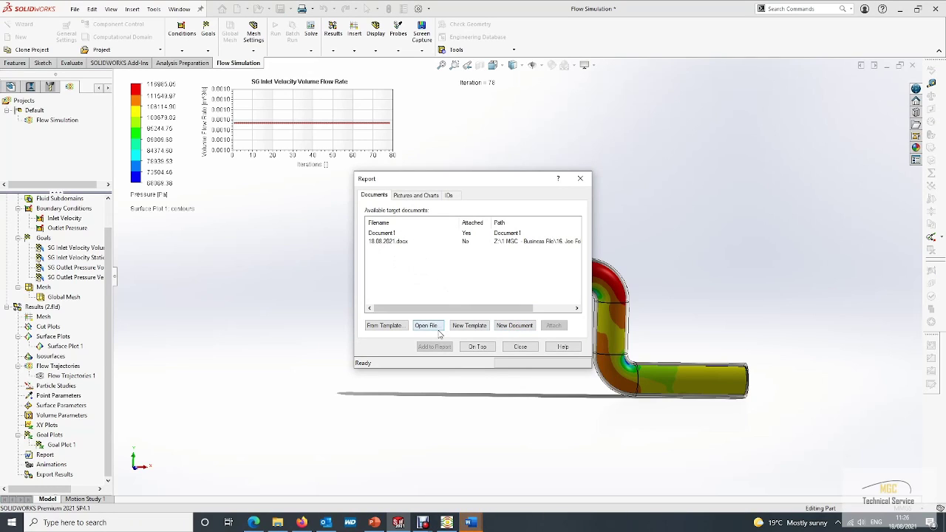
{"action": "left_click", "coordinate": [394, 234]}
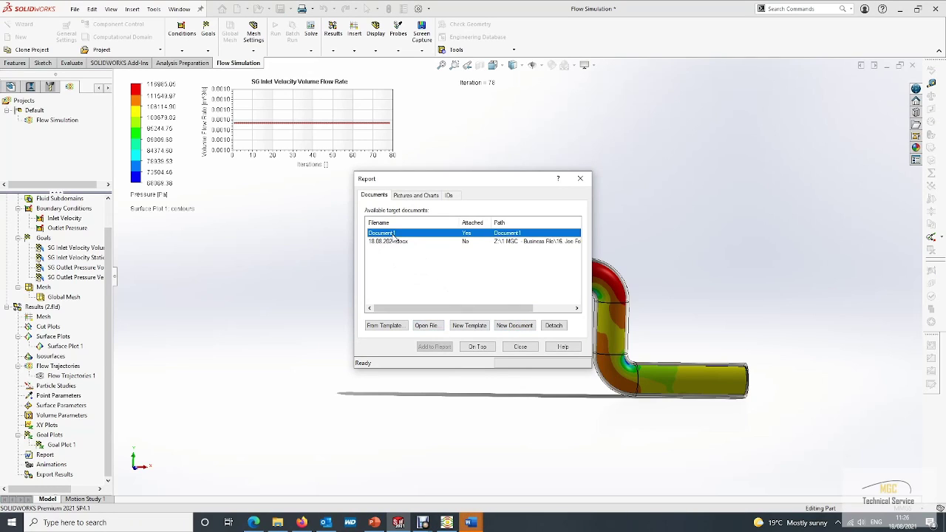
- Add the current image at the current position and ID_FULLREPORT at the end of the document to the report
{"action": "left_click", "coordinate": [414, 196]}
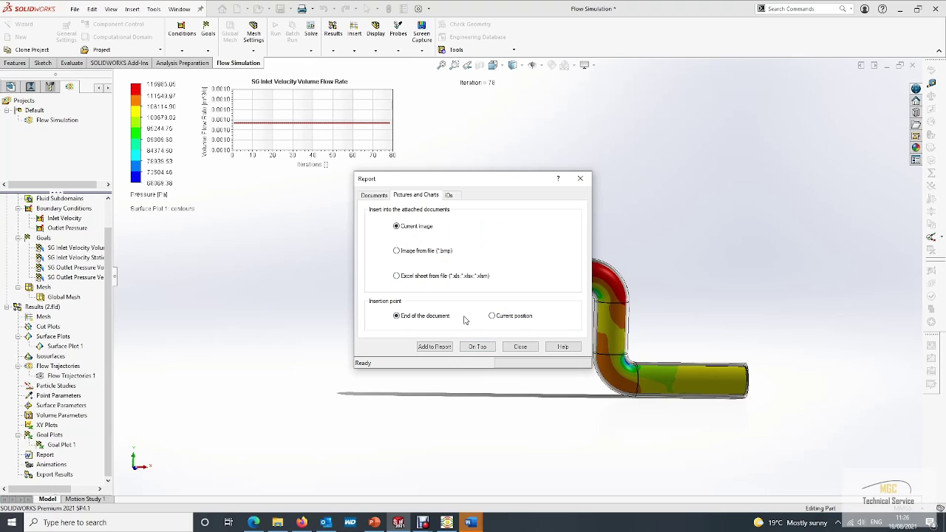
{"action": "left_click", "coordinate": [492, 315]}
{"action": "left_click", "coordinate": [434, 347]}
{"action": "left_click", "coordinate": [449, 196]}
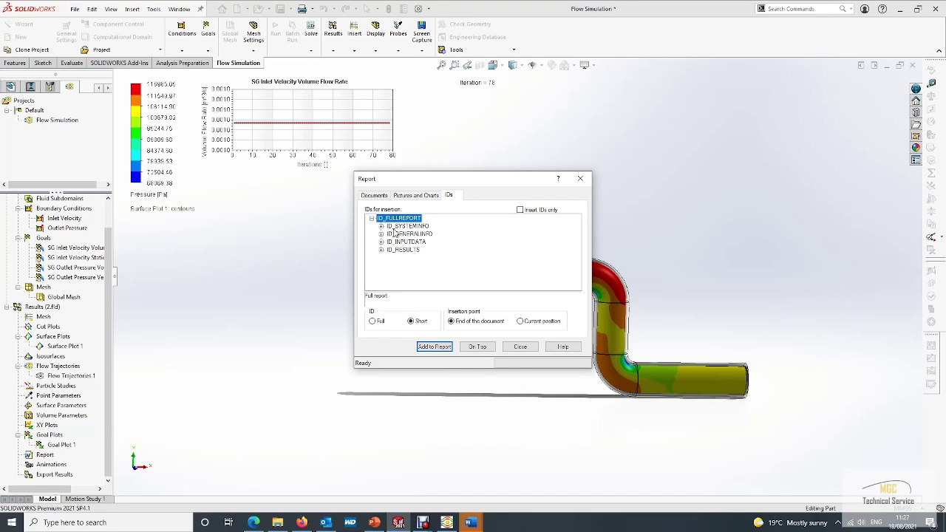
{"action": "left_click", "coordinate": [435, 347]}
- Switch to Word, maximise the generated report and read through it from the system info to the Min/Max table
{"action": "left_click", "coordinate": [478, 523]}
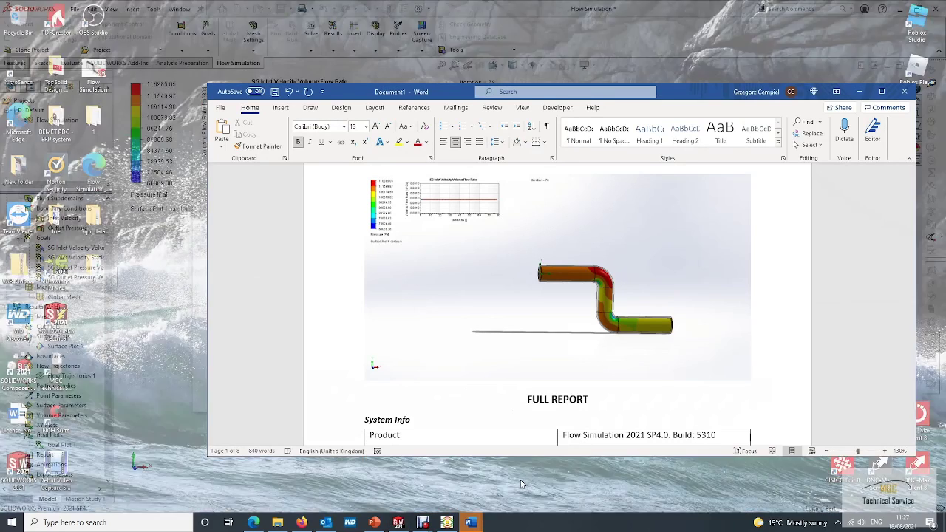
{"action": "left_click", "coordinate": [522, 485]}
{"action": "left_click", "coordinate": [882, 91]}
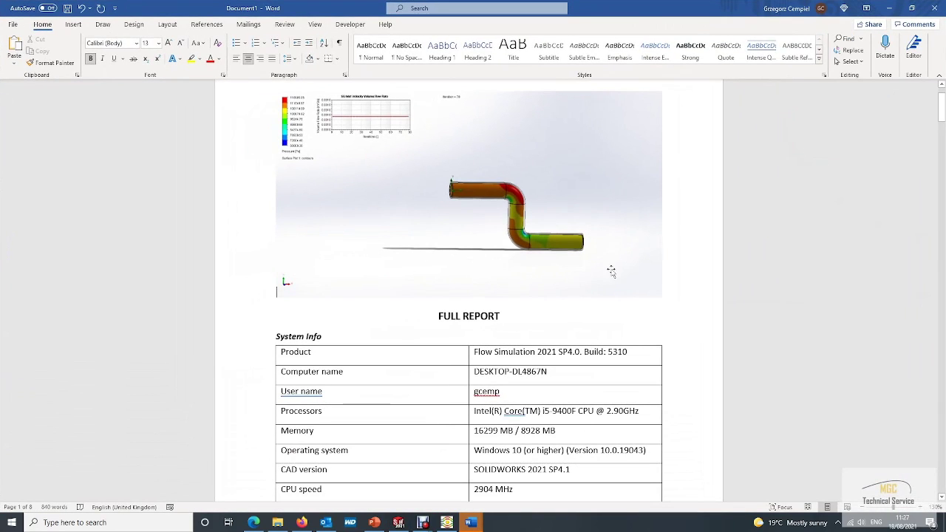
{"action": "scroll", "coordinate": [443, 248], "scroll_direction": "down", "scroll_amount": 3}
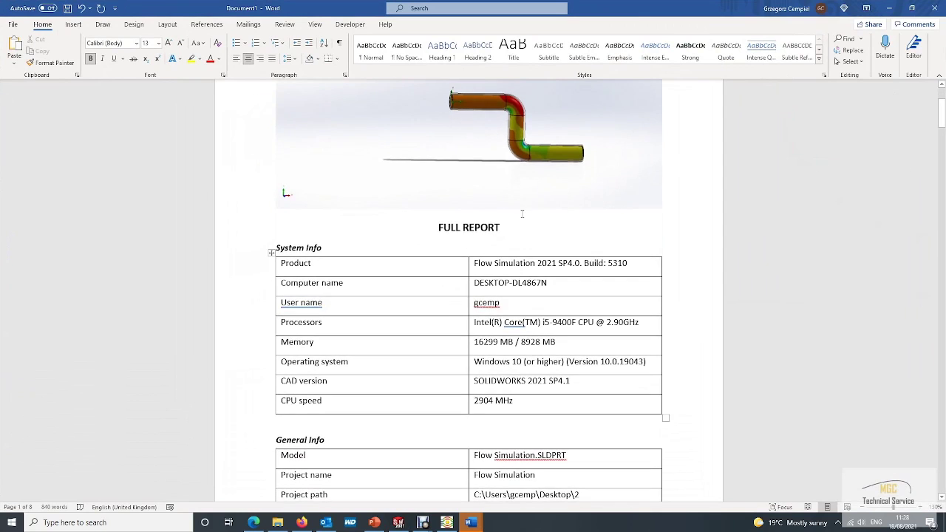
{"action": "scroll", "coordinate": [449, 283], "scroll_direction": "down", "scroll_amount": 13}
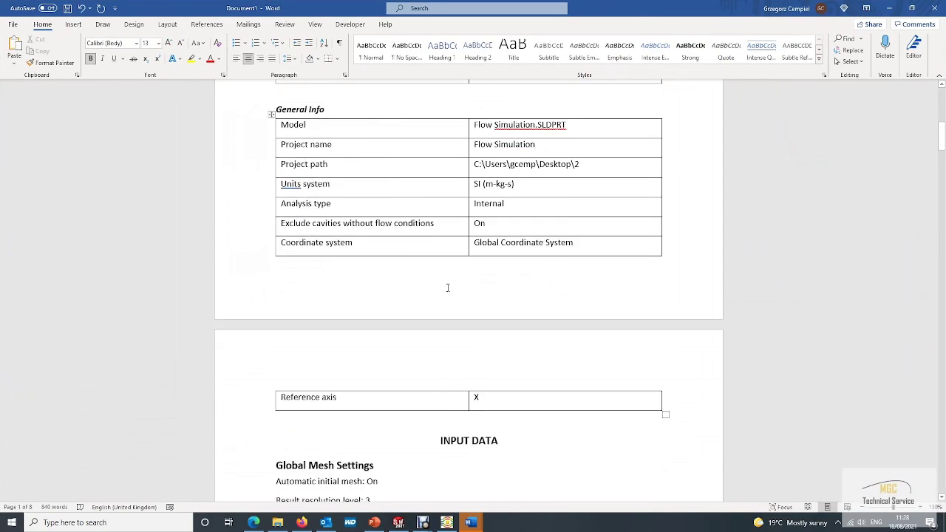
{"action": "scroll", "coordinate": [447, 287], "scroll_direction": "down", "scroll_amount": 17}
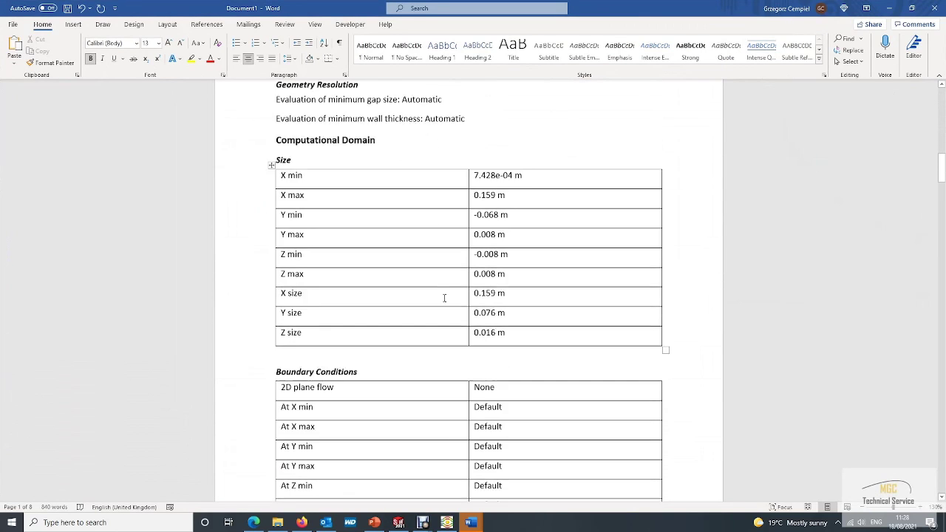
{"action": "scroll", "coordinate": [444, 298], "scroll_direction": "down", "scroll_amount": 20}
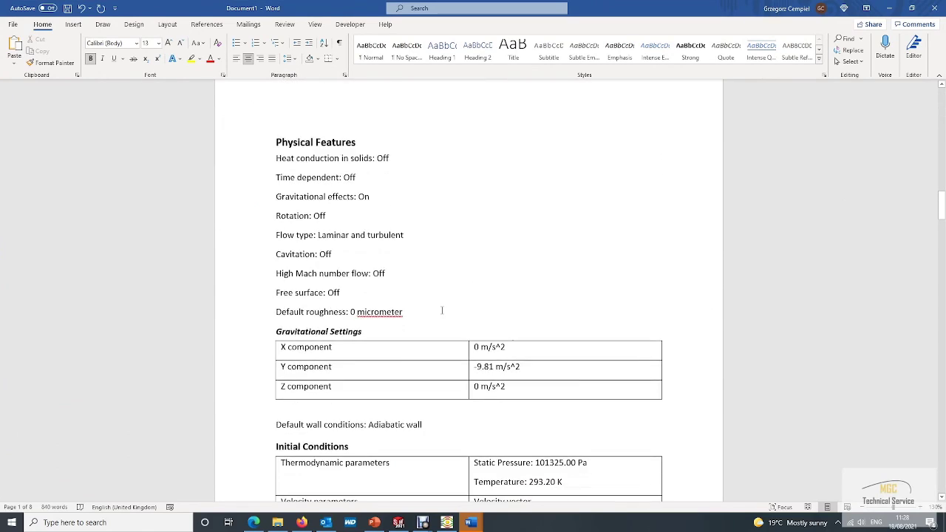
{"action": "scroll", "coordinate": [442, 309], "scroll_direction": "down", "scroll_amount": 20}
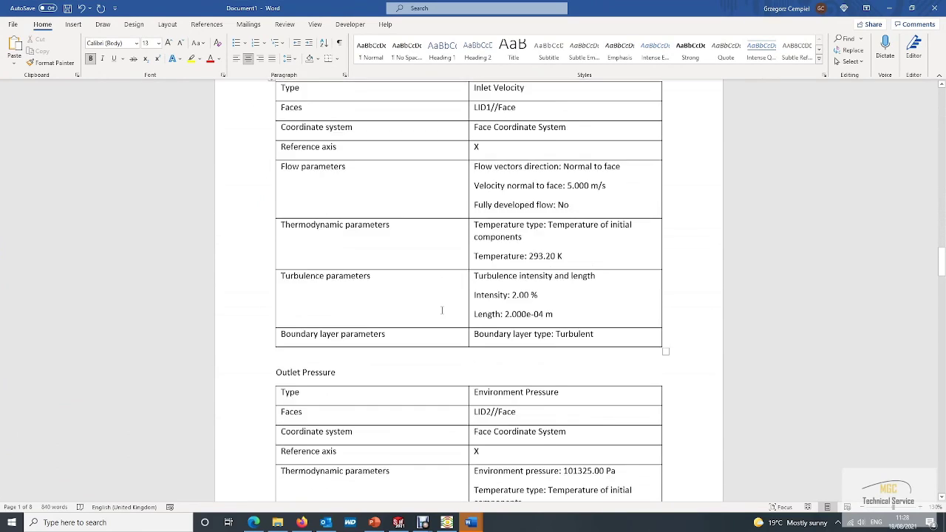
{"action": "scroll", "coordinate": [442, 310], "scroll_direction": "down", "scroll_amount": 20}
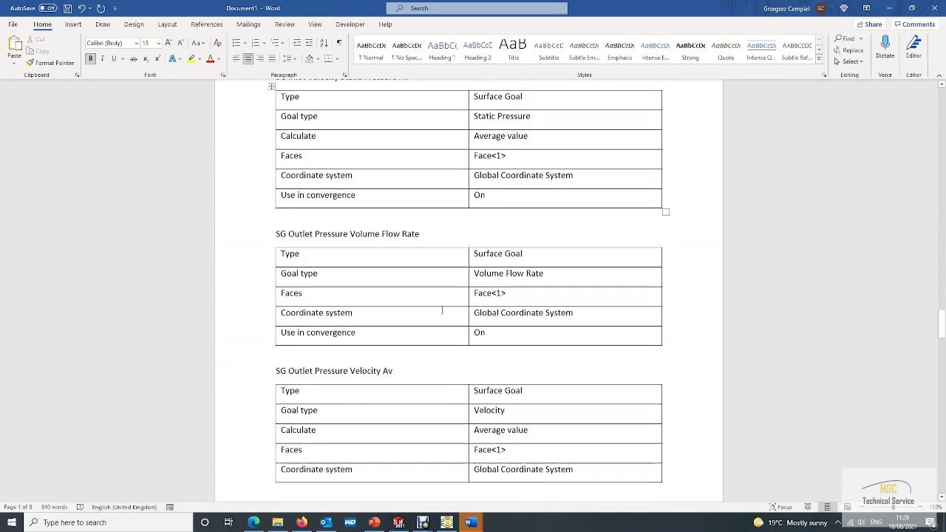
{"action": "scroll", "coordinate": [442, 317], "scroll_direction": "down", "scroll_amount": 20}
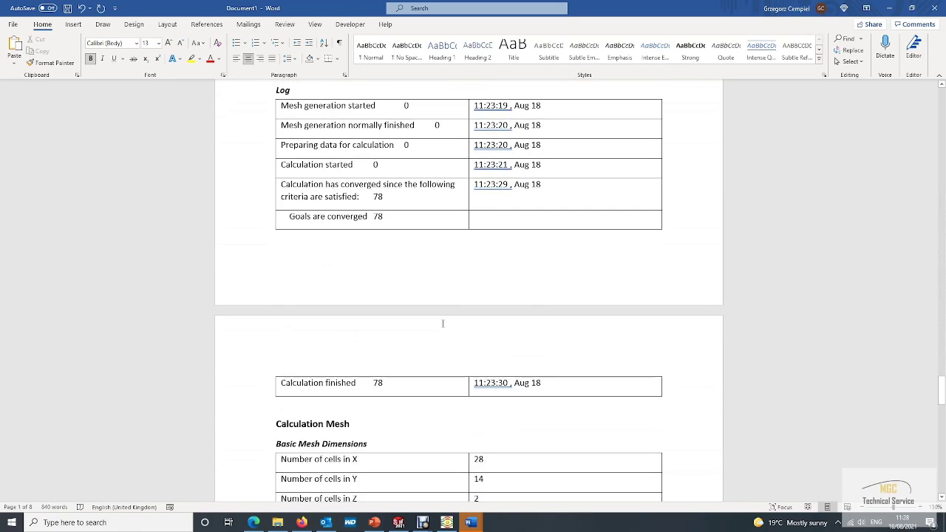
{"action": "scroll", "coordinate": [443, 331], "scroll_direction": "down", "scroll_amount": 20}
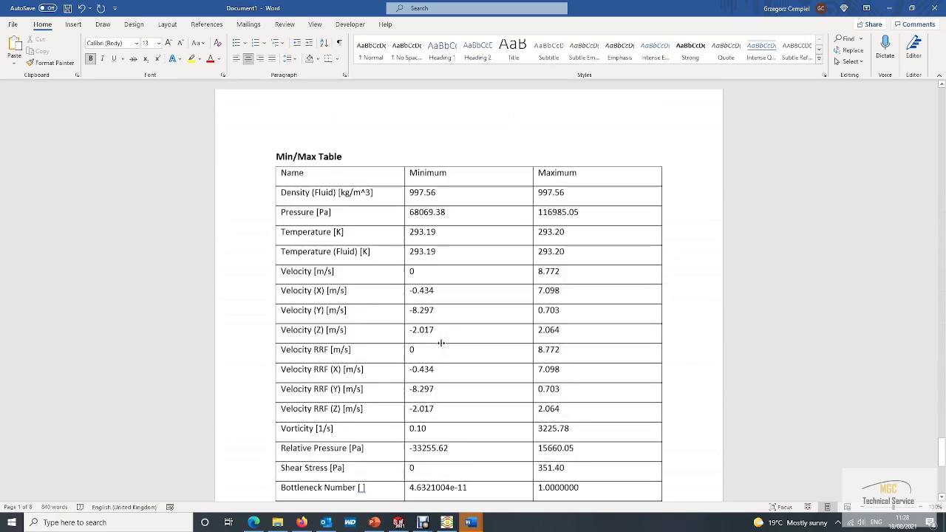
{"action": "scroll", "coordinate": [442, 347], "scroll_direction": "down", "scroll_amount": 2}
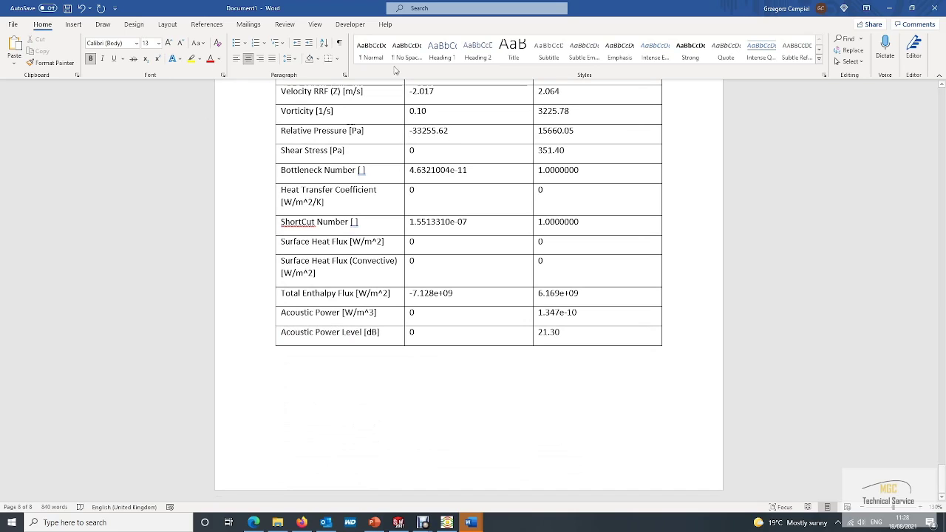
- Close the Word report without saving it and close the Report dialog in SOLIDWORKS
{"action": "left_click", "coordinate": [929, 8]}
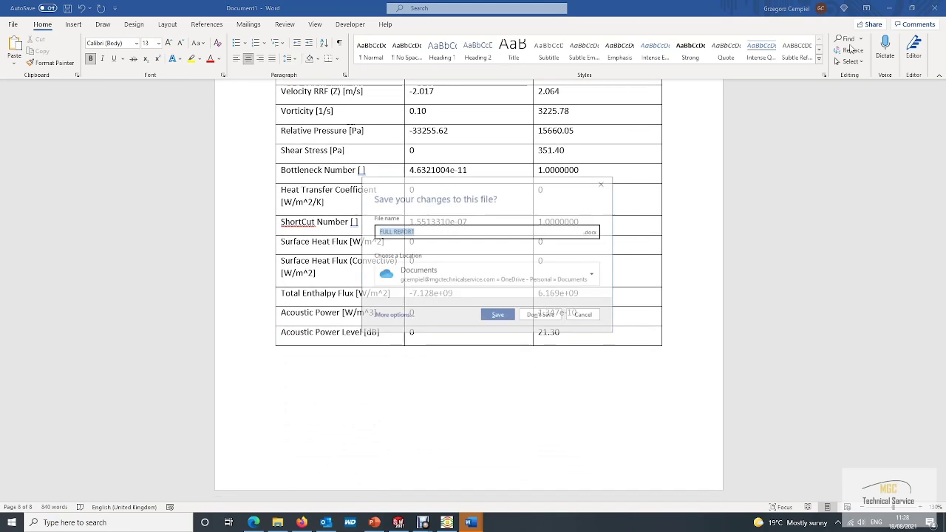
{"action": "left_click", "coordinate": [542, 316]}
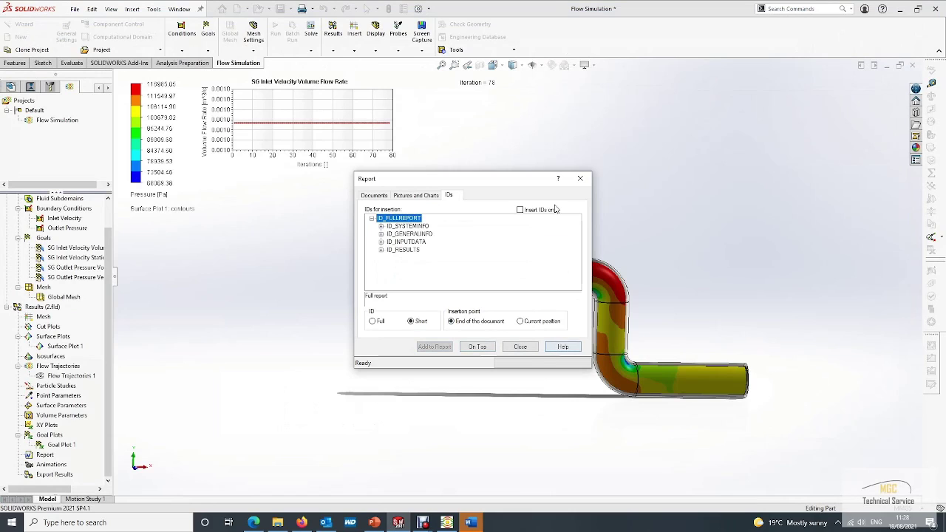
{"action": "left_click", "coordinate": [520, 346]}
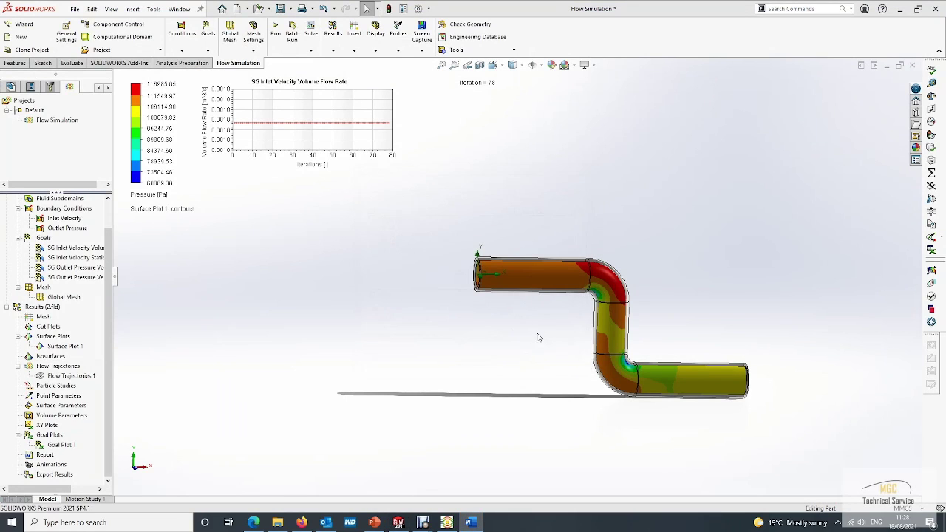
{"action": "mouse_move", "coordinate": [489, 343]}
{"action": "middle_mouse_down"}
{"action": "mouse_move", "coordinate": [530, 340]}
{"action": "mouse_move", "coordinate": [513, 348]}
{"action": "mouse_move", "coordinate": [486, 336]}
{"action": "mouse_move", "coordinate": [486, 355]}
{"action": "mouse_move", "coordinate": [554, 366]}
{"action": "mouse_move", "coordinate": [431, 342]}
{"action": "mouse_move", "coordinate": [485, 351]}
{"action": "middle_mouse_up"}
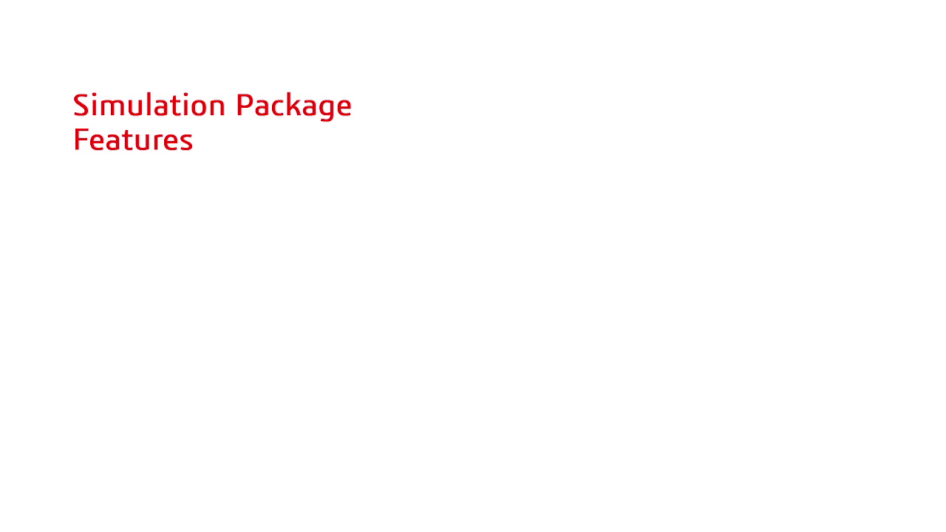
{"action": "left_click", "coordinate": [553, 263]}
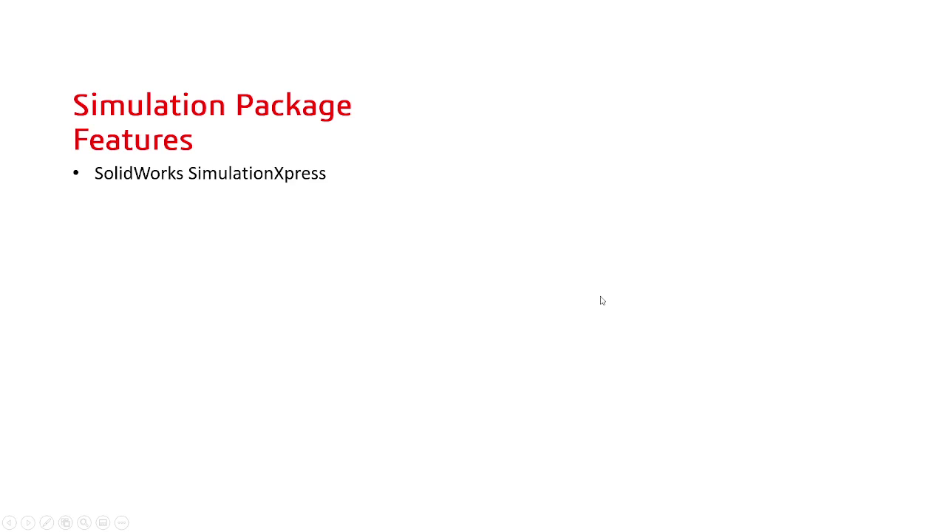